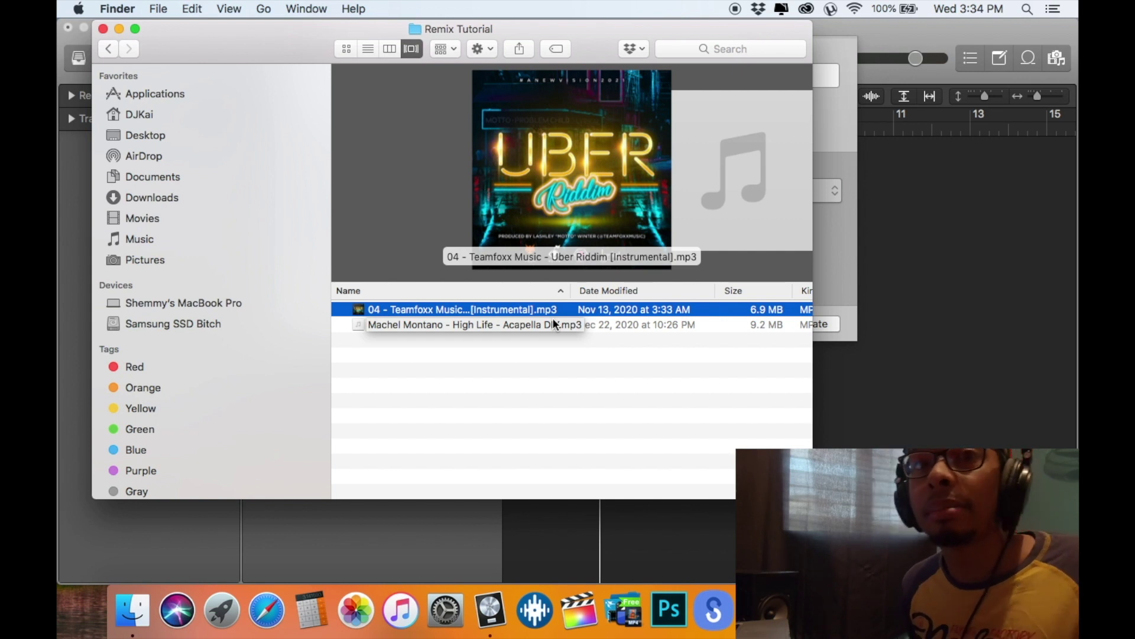
Return to the Desktop and reopen the Remix Tutorial folder that holds the two source songs.
click(469, 325)
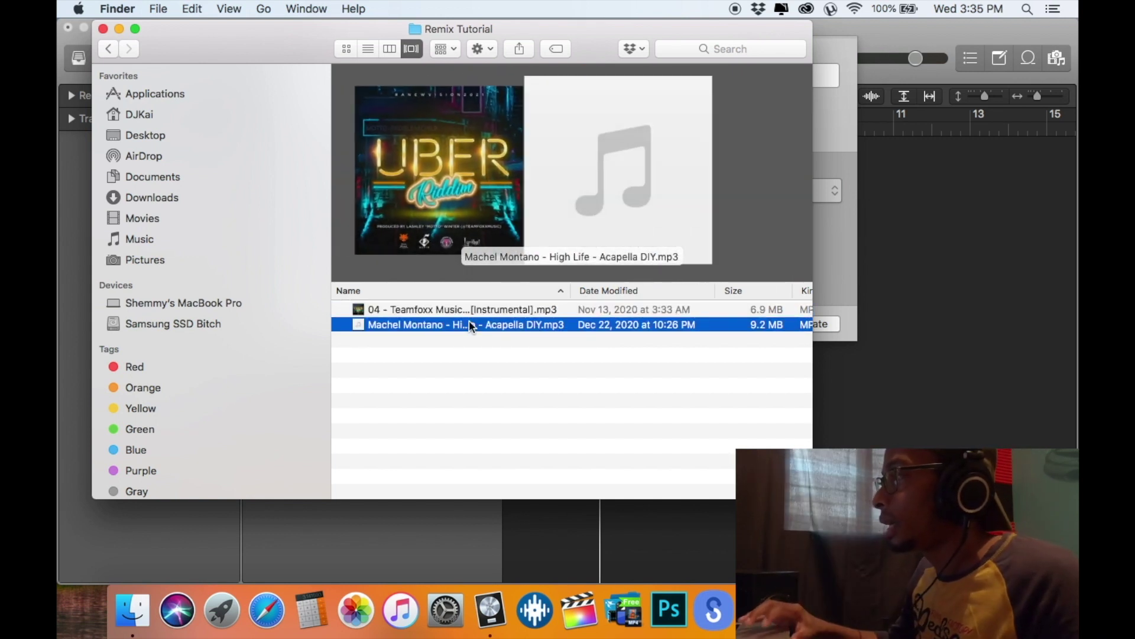
click(503, 309)
click(107, 48)
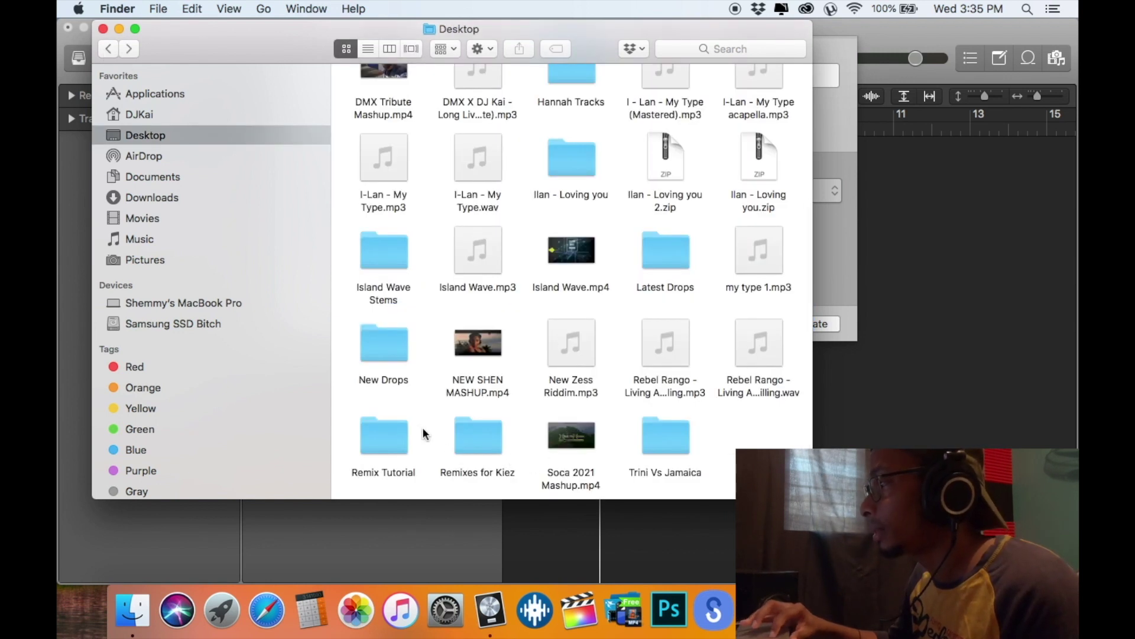
click(390, 449)
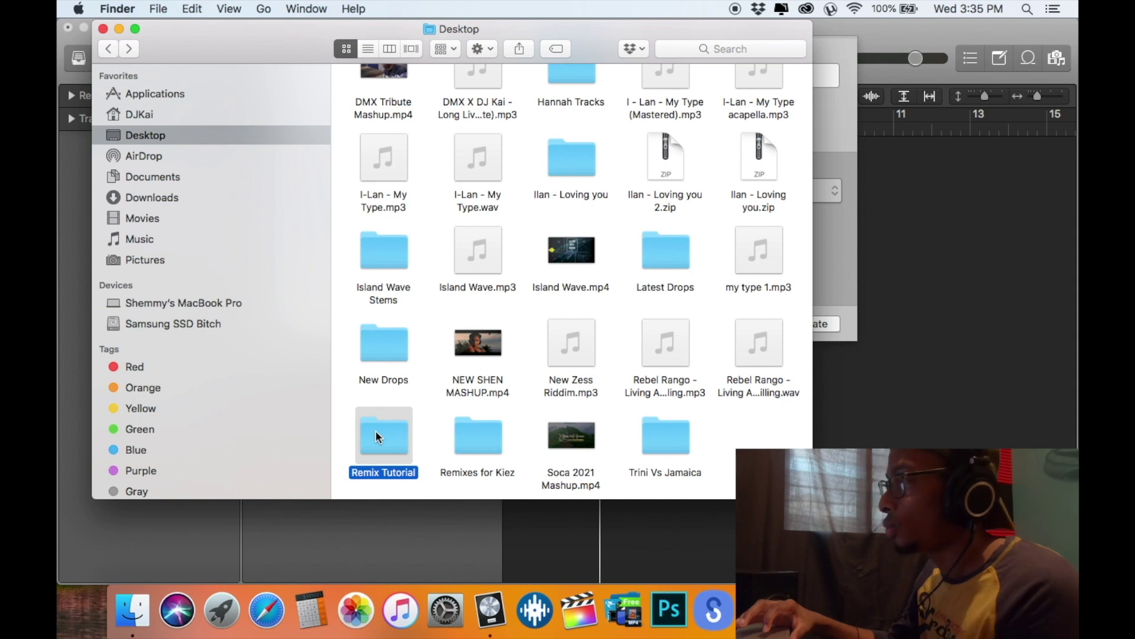
double_click(375, 431)
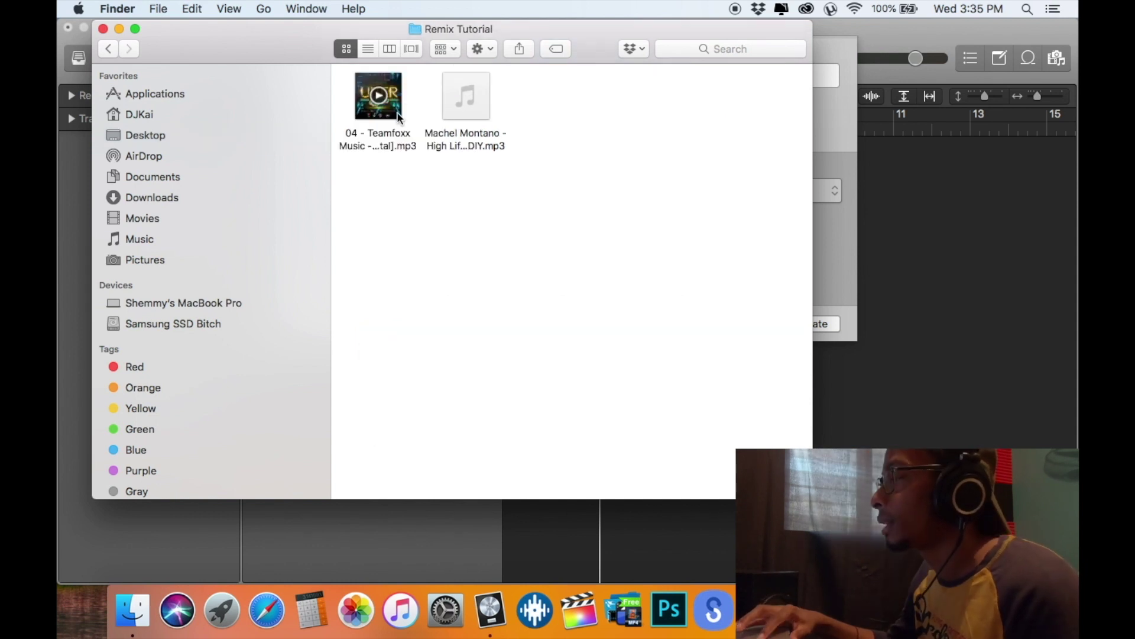
Preview the Teamfoxx Music Uber Riddim instrumental and part of the Machel Montano High Life acapella.
click(394, 109)
key(space)
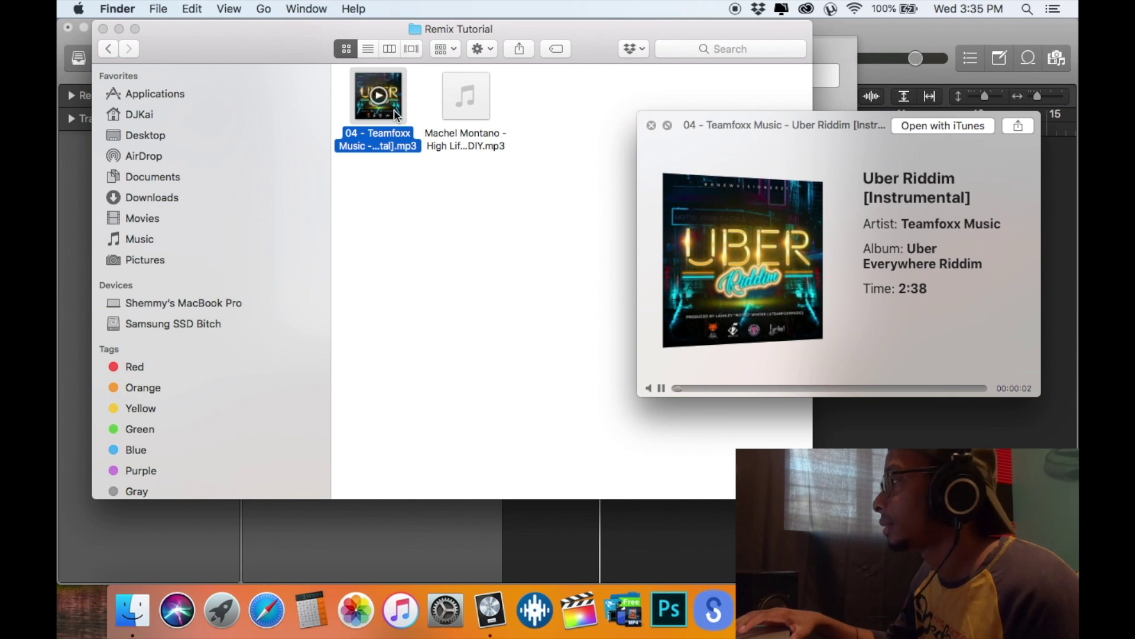
key(space)
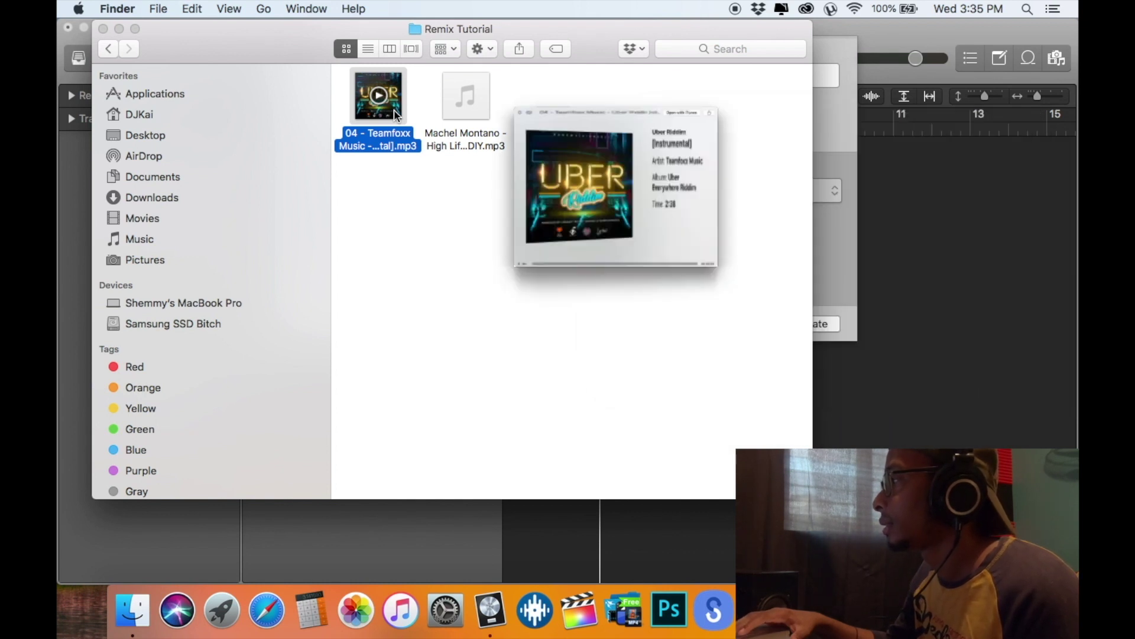
key(Right)
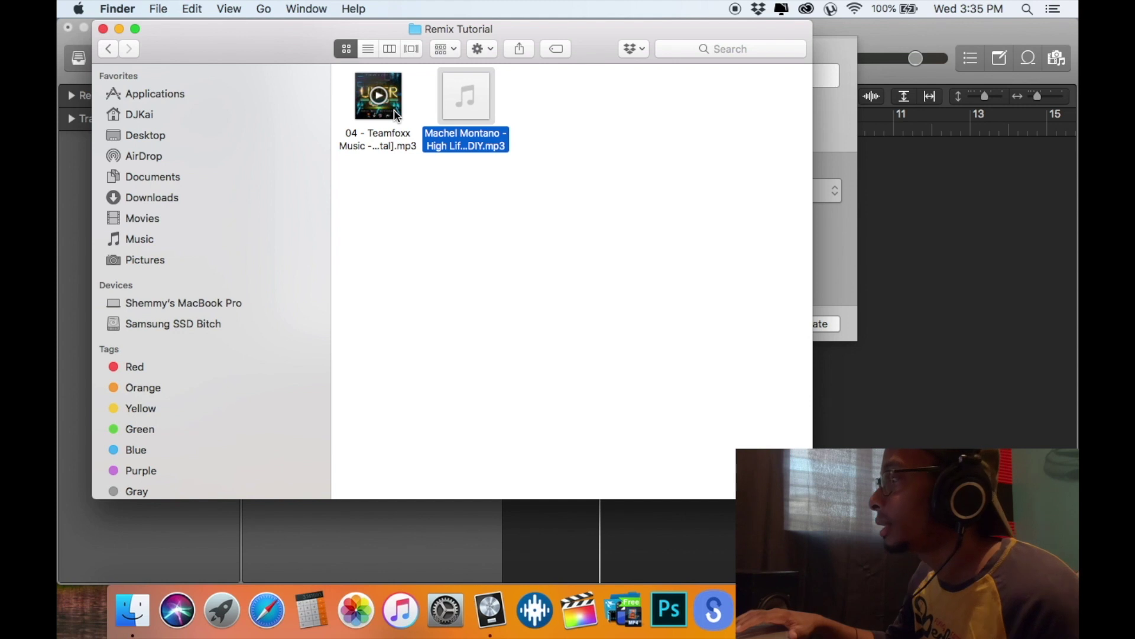
key(space)
click(719, 388)
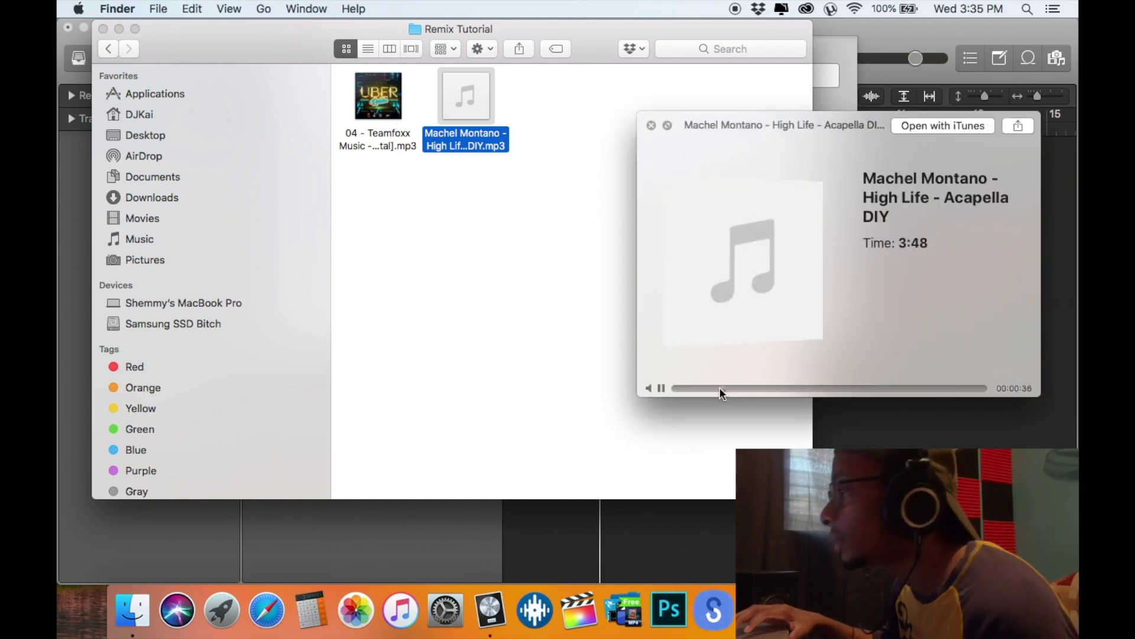
key(space)
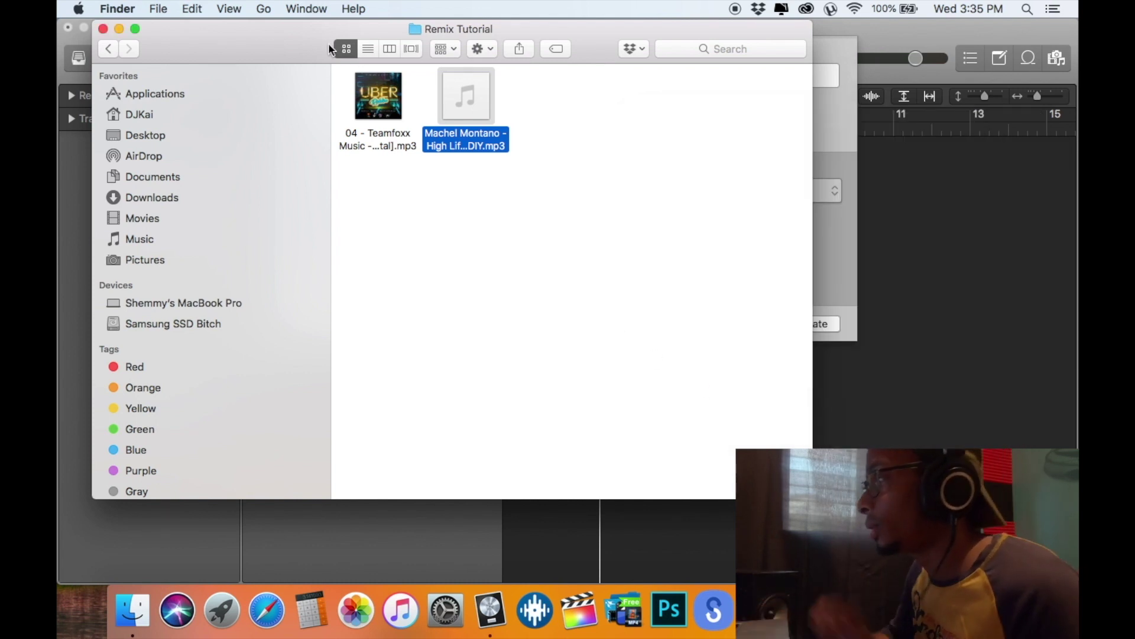
Create one audio track in Logic Pro X and import the Uber Riddim instrumental from the Remix Tutorial folder onto it at bar 1.
drag(296, 44, 537, 403)
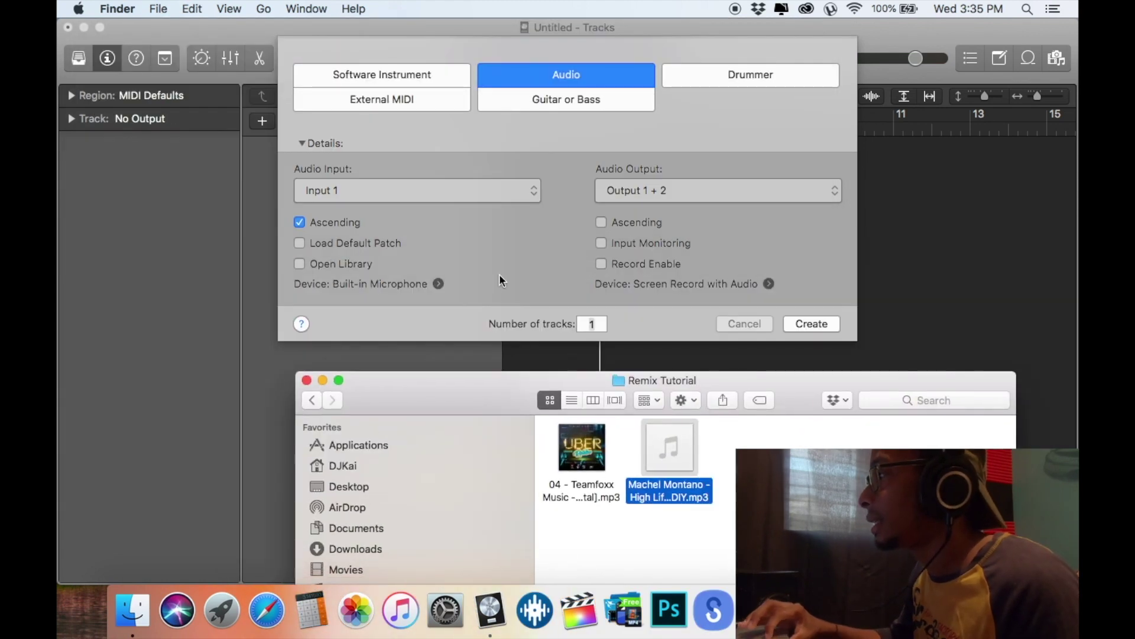
click(499, 274)
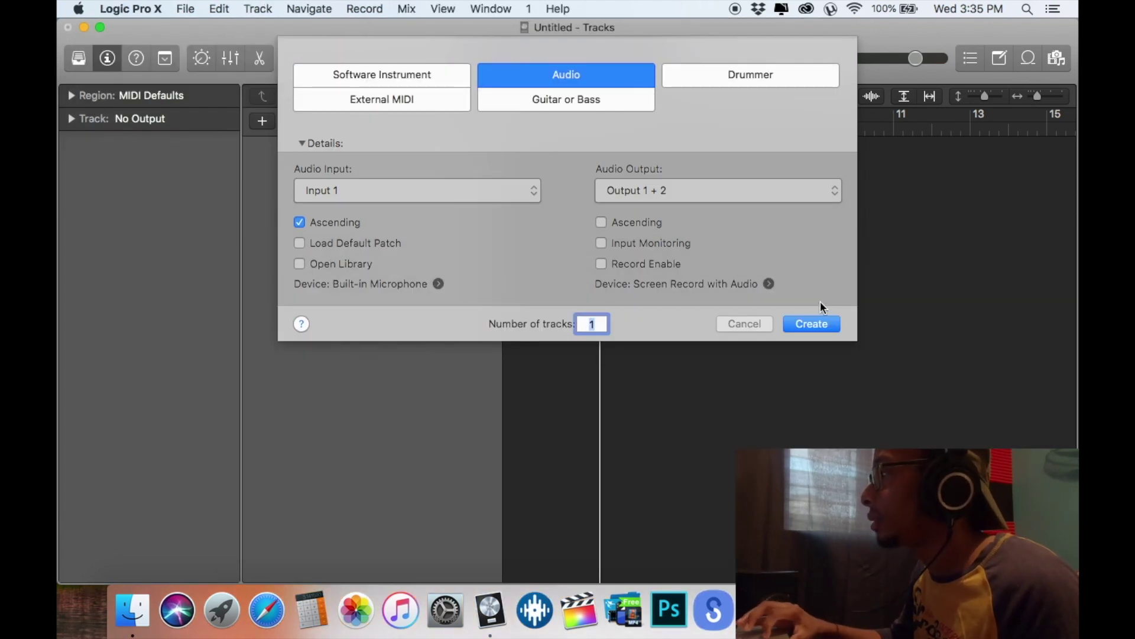
click(811, 324)
click(131, 630)
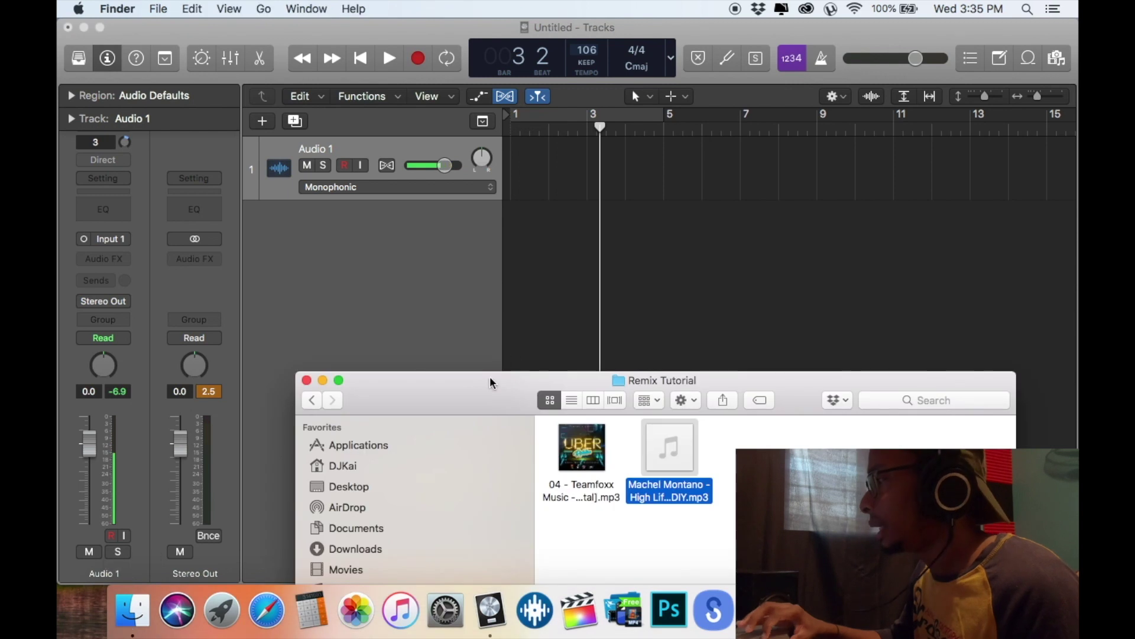
mouse_move(582, 449)
mouse_down()
mouse_move(535, 184)
mouse_move(499, 181)
mouse_move(444, 254)
mouse_up()
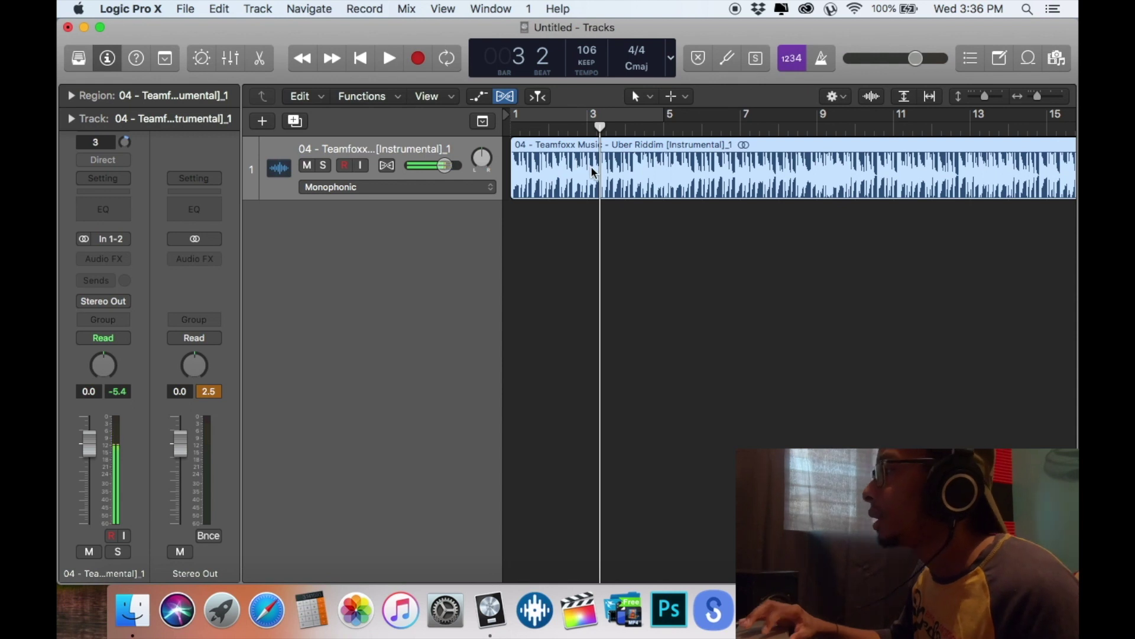
Analyze the instrumental region's tempo with Smart Tempo and play back its opening bars.
key(e)
key(e)
key(e)
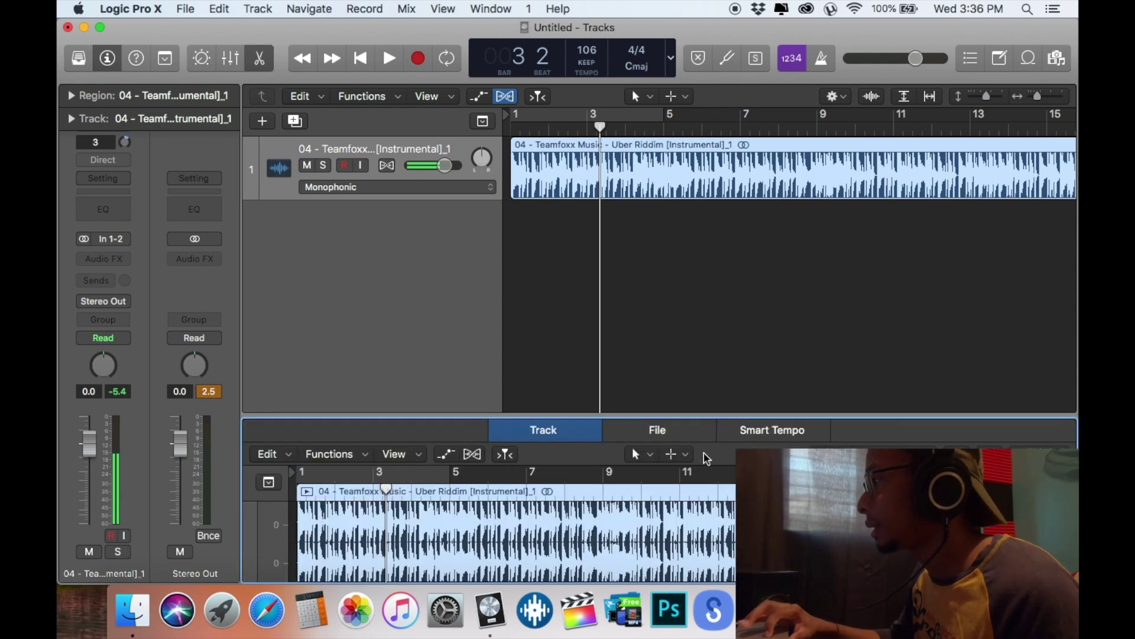
click(746, 431)
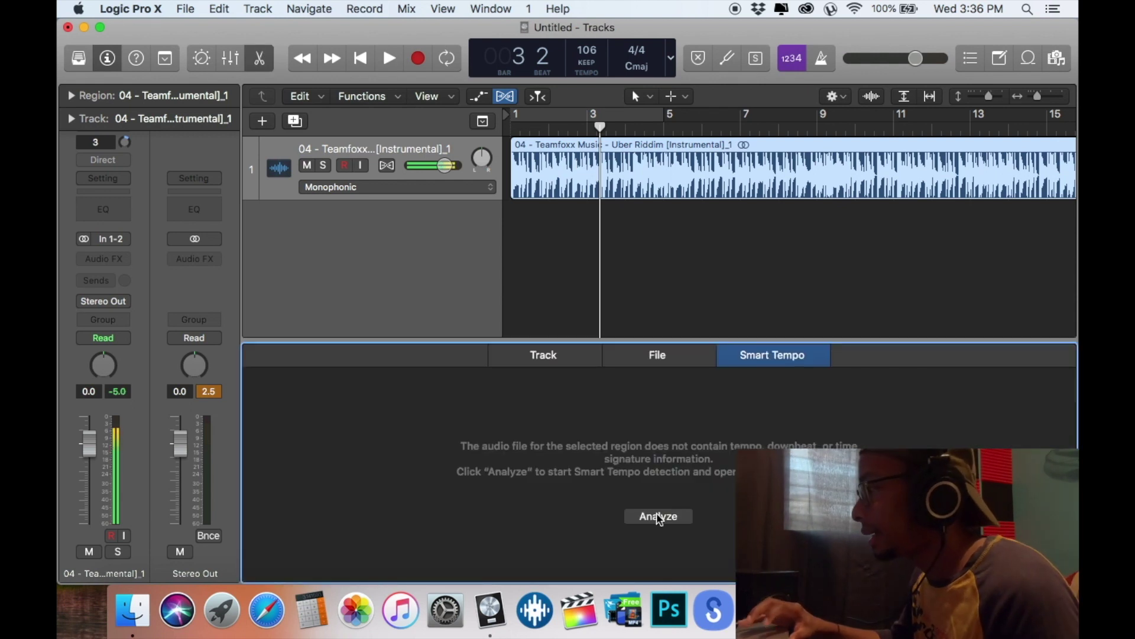
click(656, 516)
key(space)
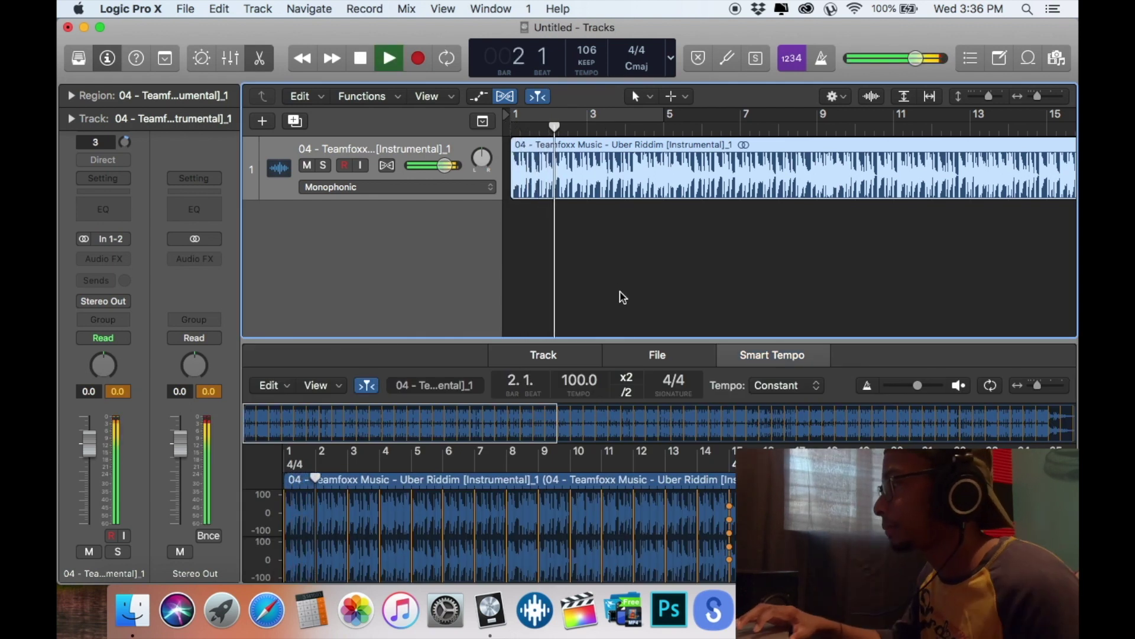
key(space)
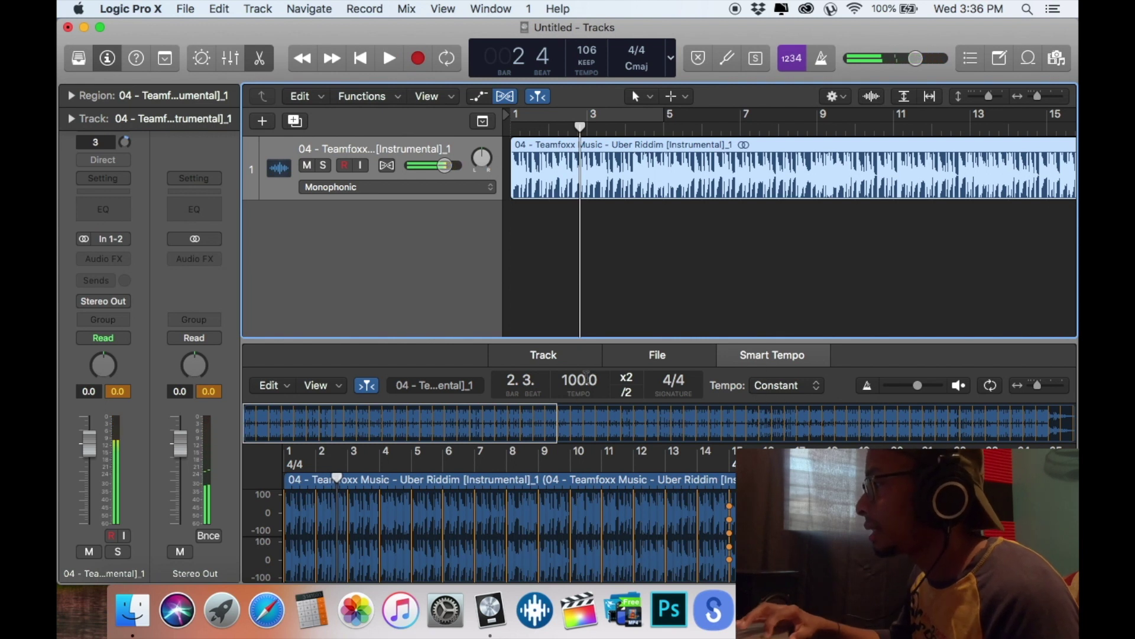
Set the project tempo to 100.
double_click(596, 50)
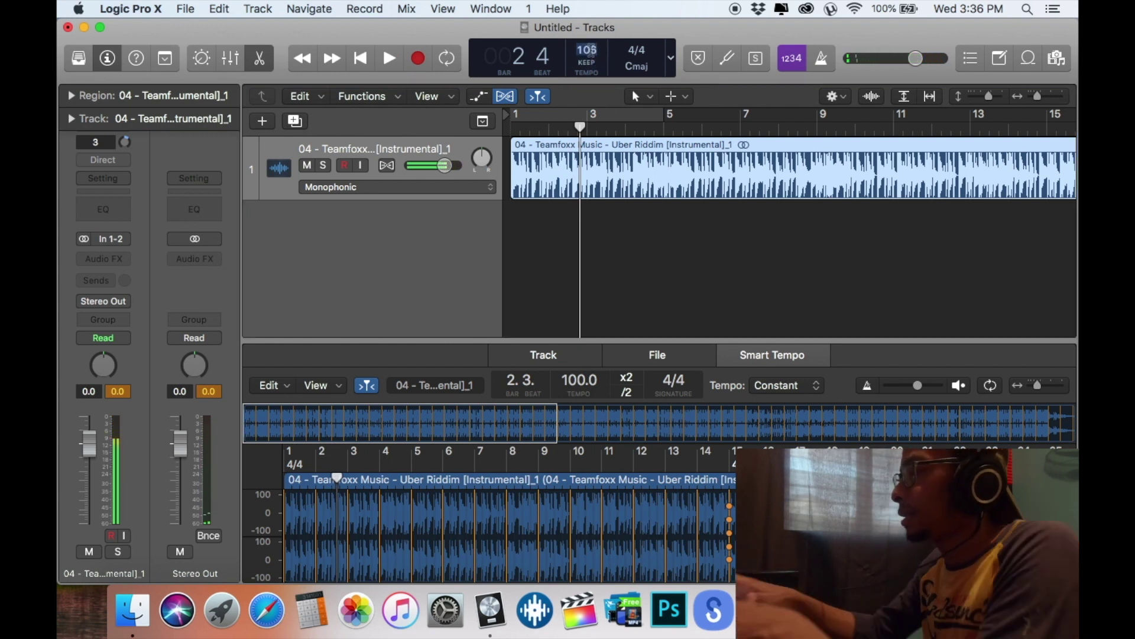
text(100)
key(Return)
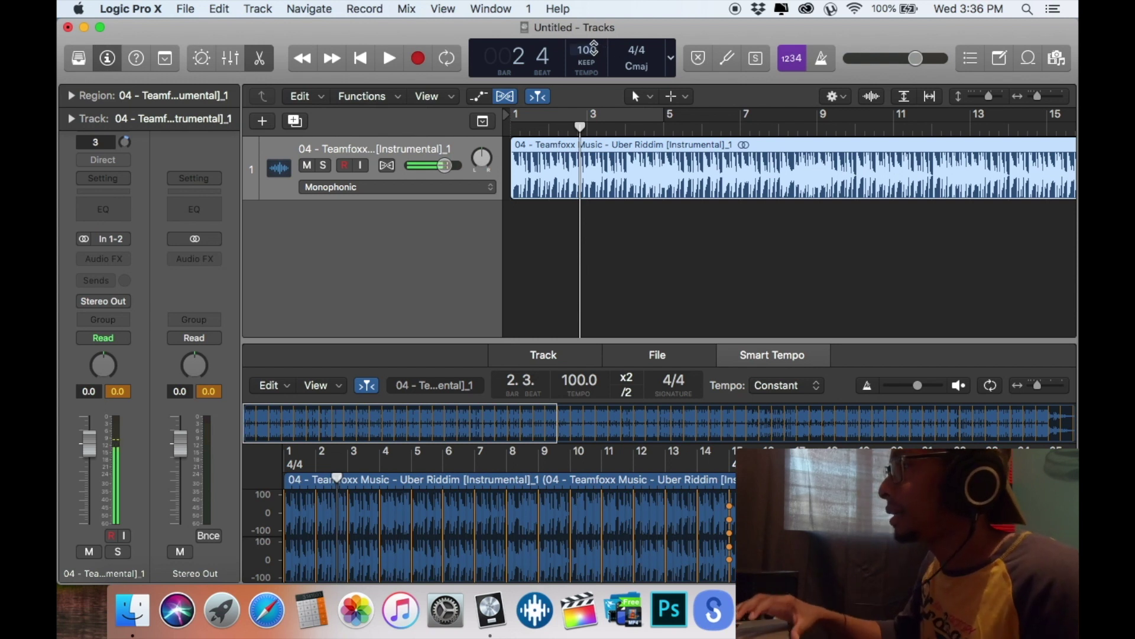
Set the instrumental track's flex mode to Flex Time - Automatic.
click(497, 191)
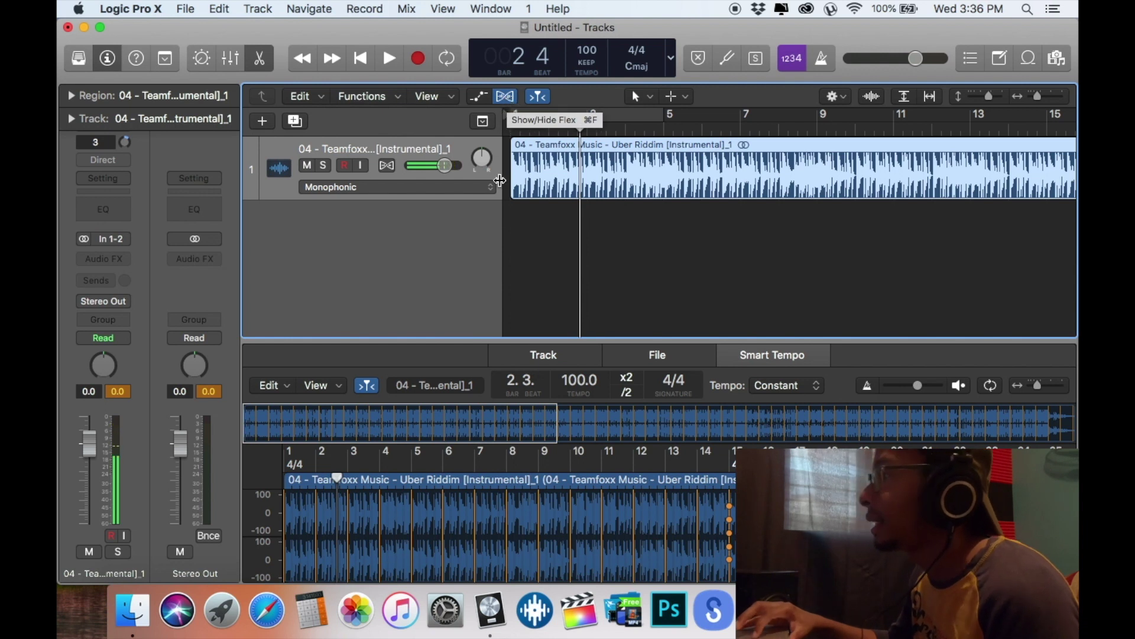
click(491, 188)
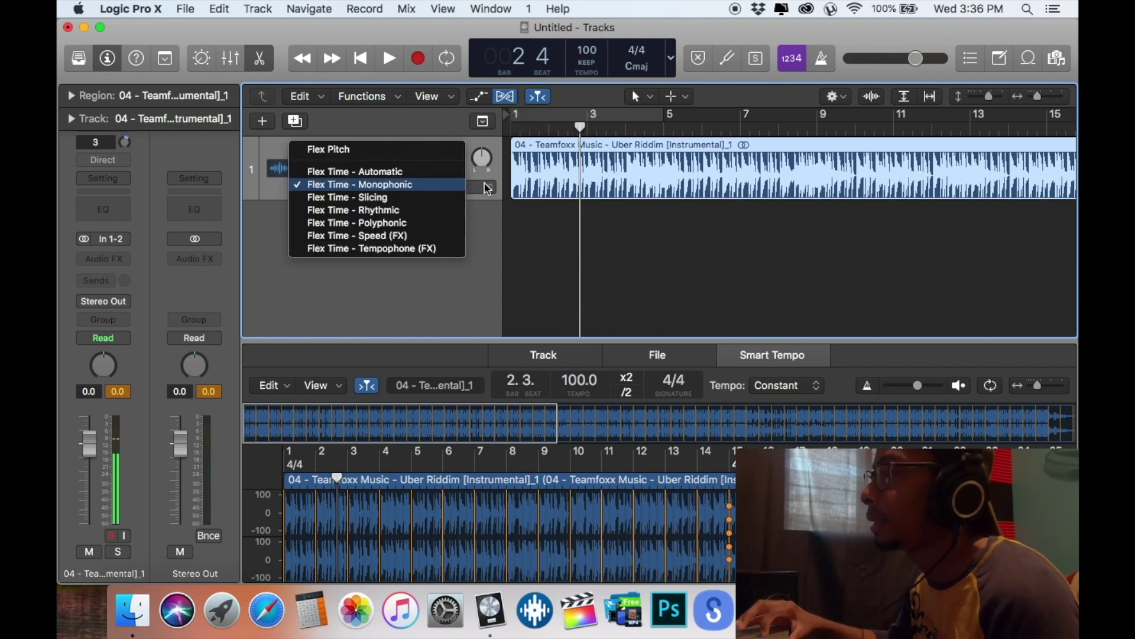
click(443, 172)
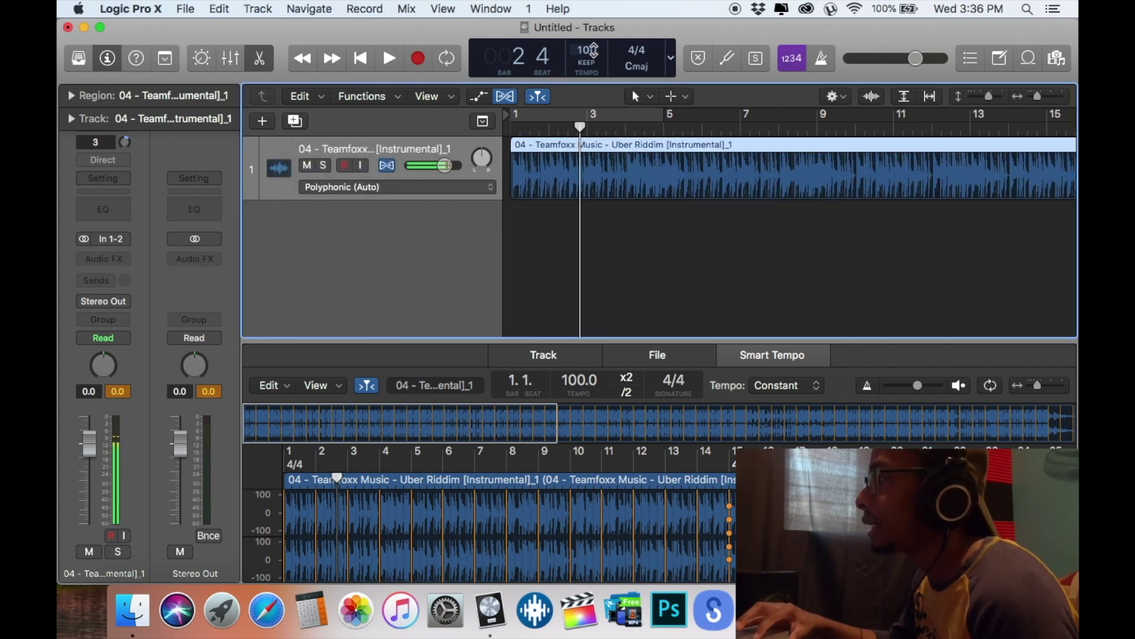
Set the project tempo to 106 and play the stretched instrumental from the beginning.
double_click(591, 50)
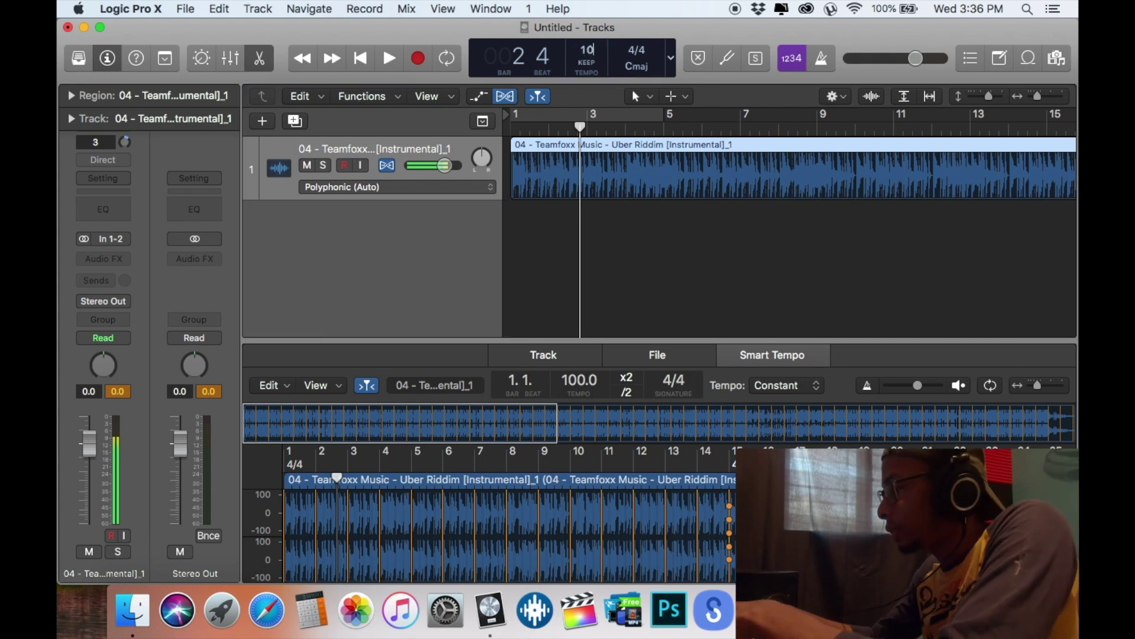
key(Return)
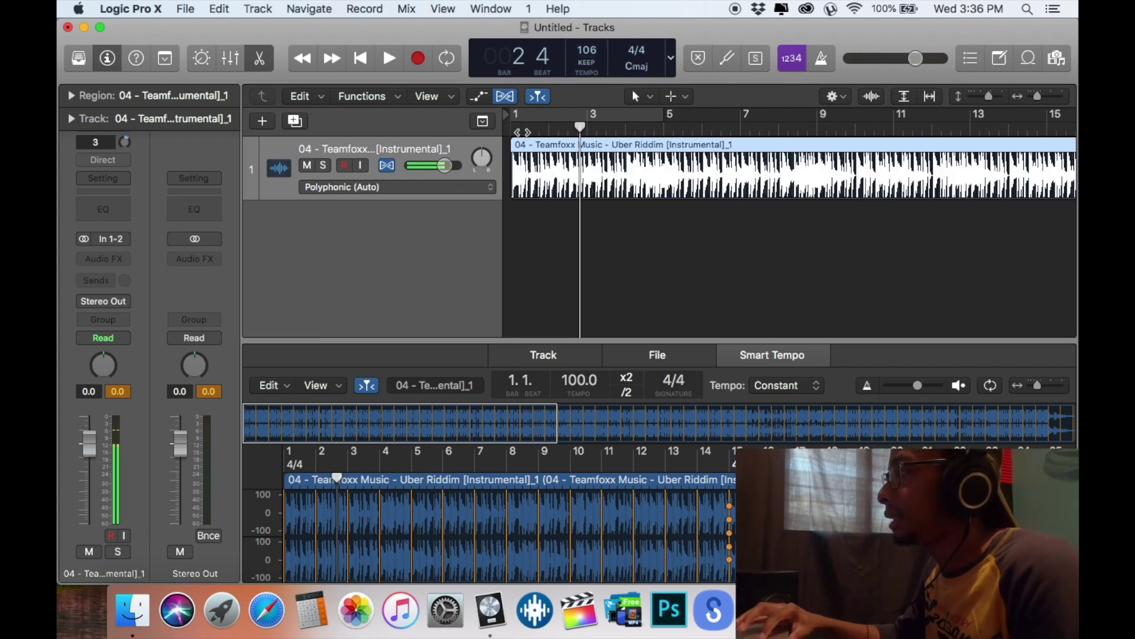
click(511, 128)
key(space)
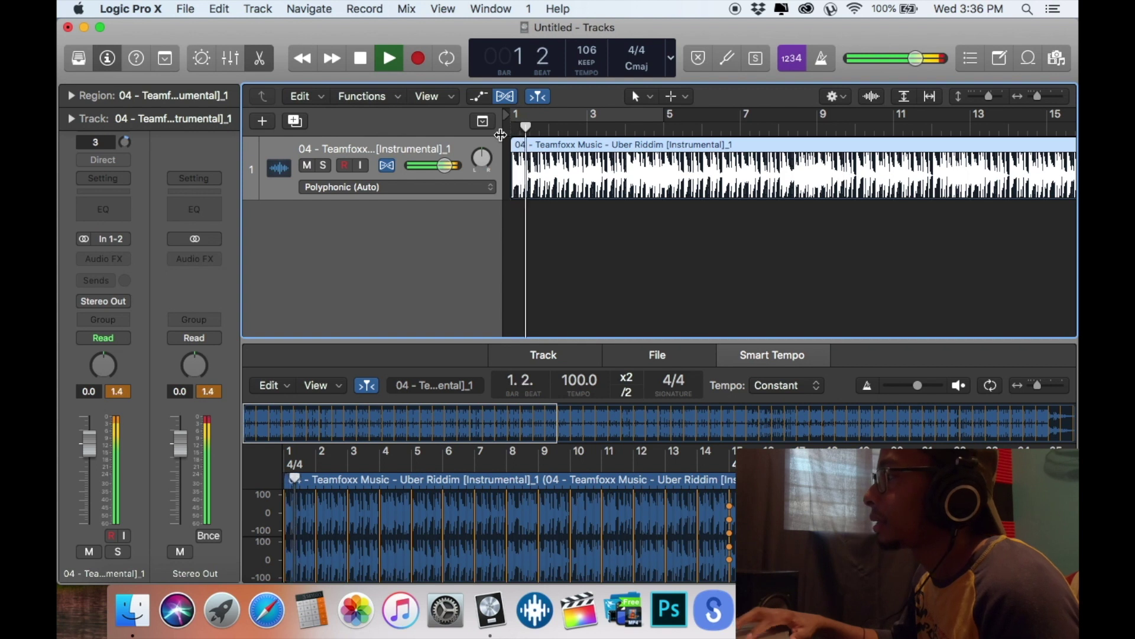
key(space)
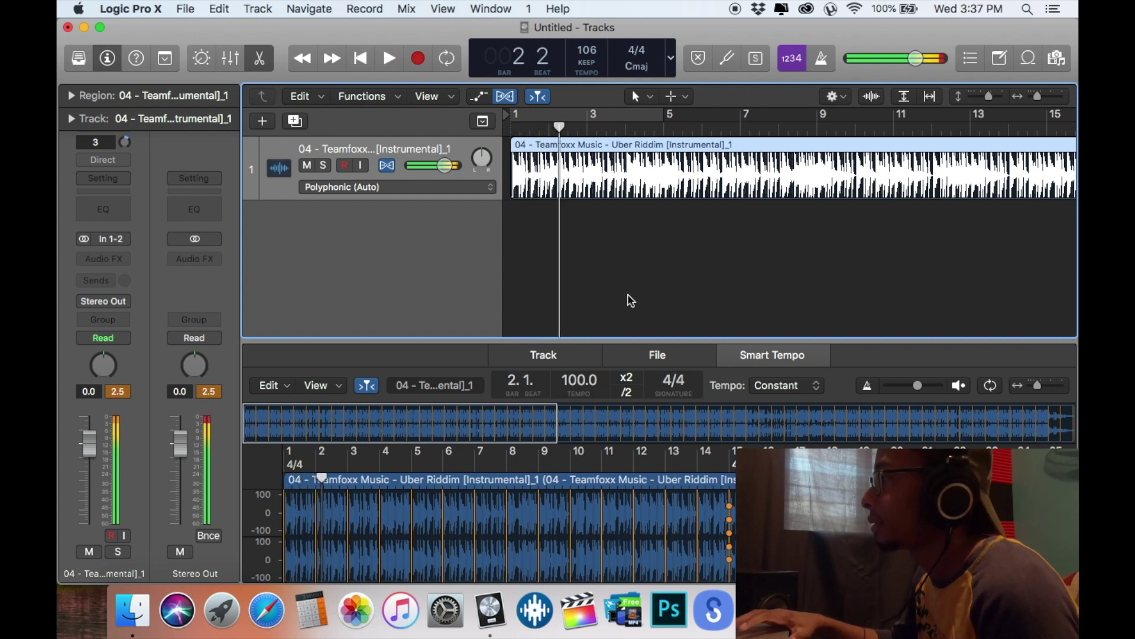
Set the cycle range to cover the whole instrumental region, from bar 1 to bar 67.
scroll(551, 144, down, 8)
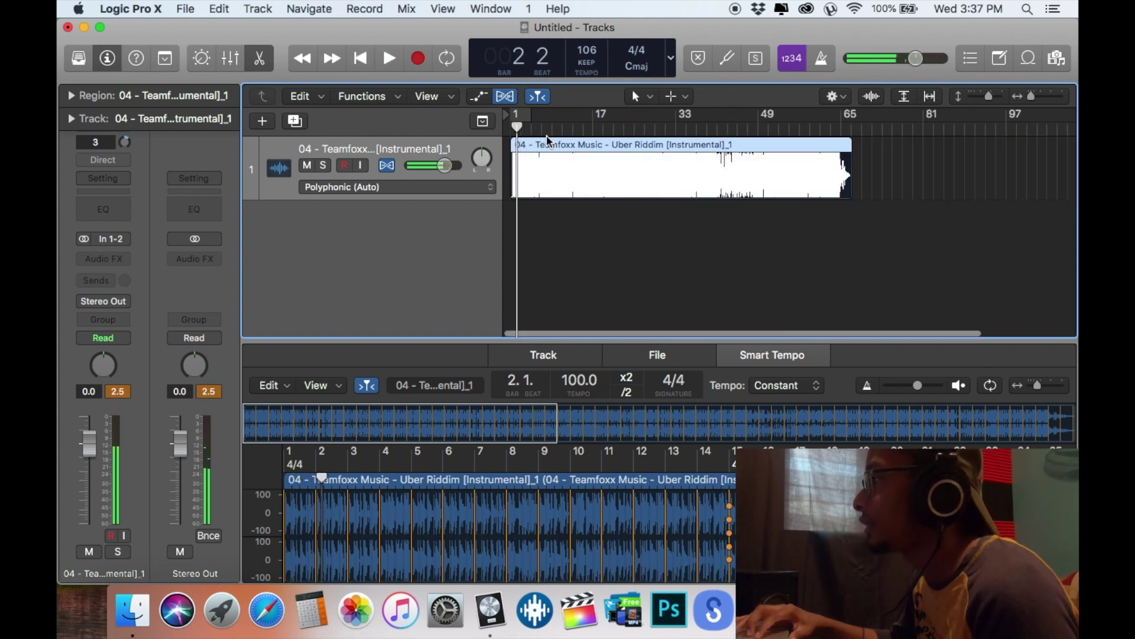
drag(520, 115, 796, 229)
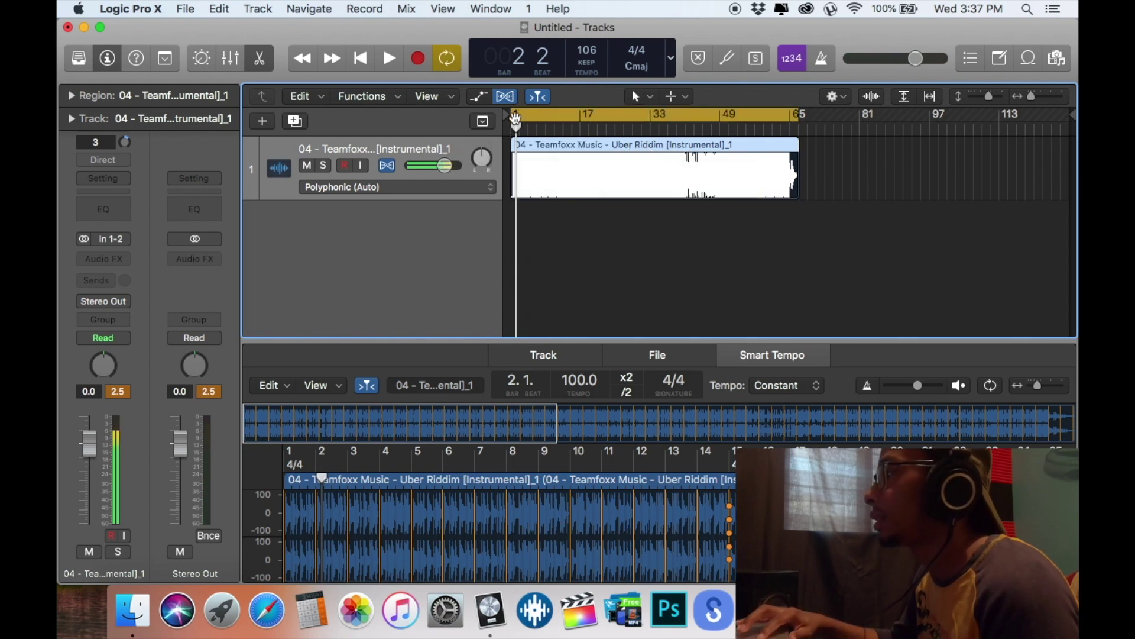
drag(512, 118, 502, 124)
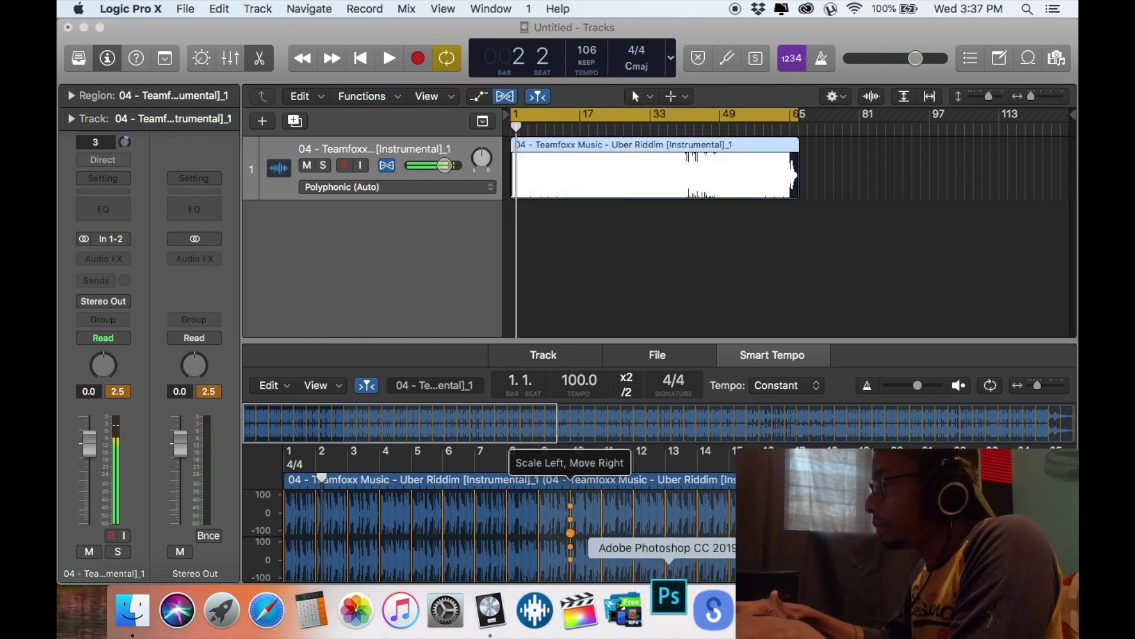
Start an offline bounce of the cycled range with MP3 as the destination format at 320 kbps.
click(529, 236)
key(super+b)
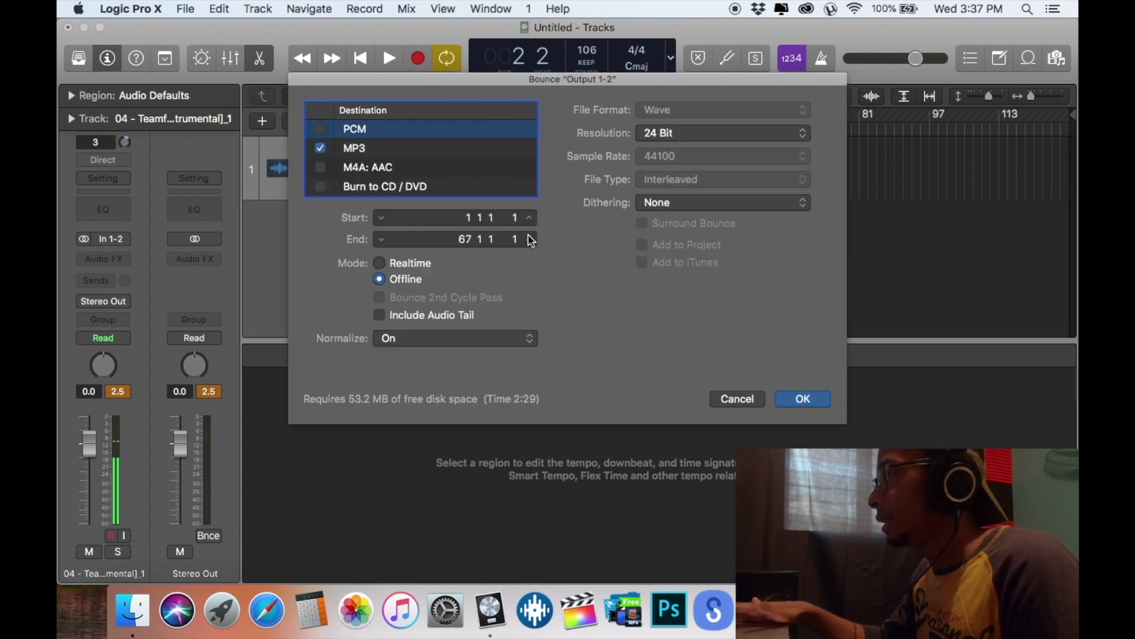
click(360, 141)
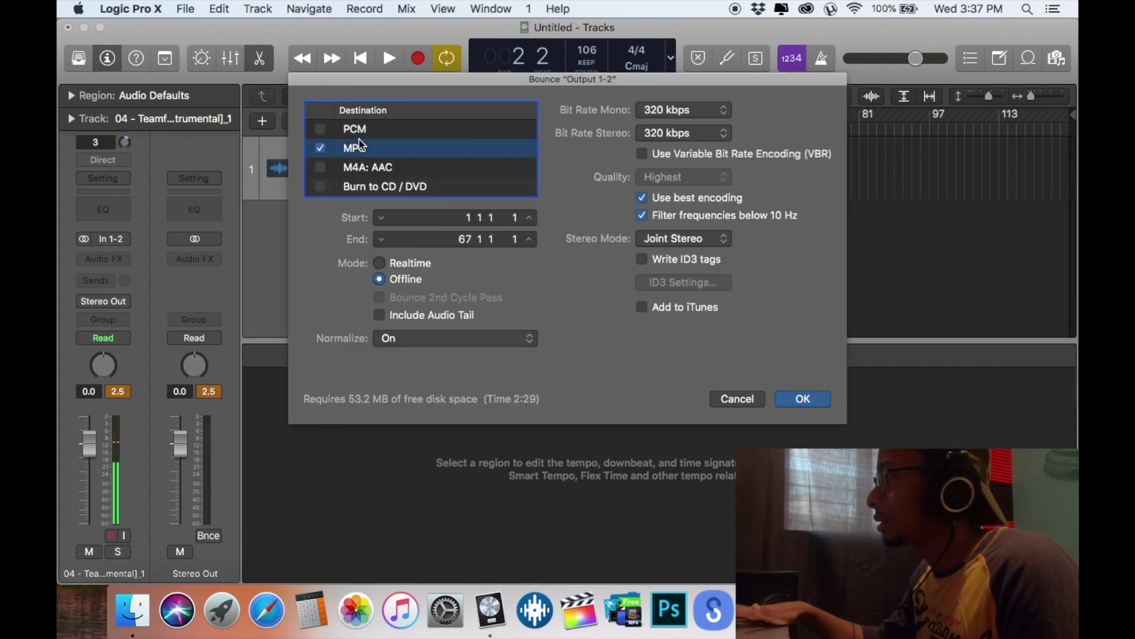
key(Return)
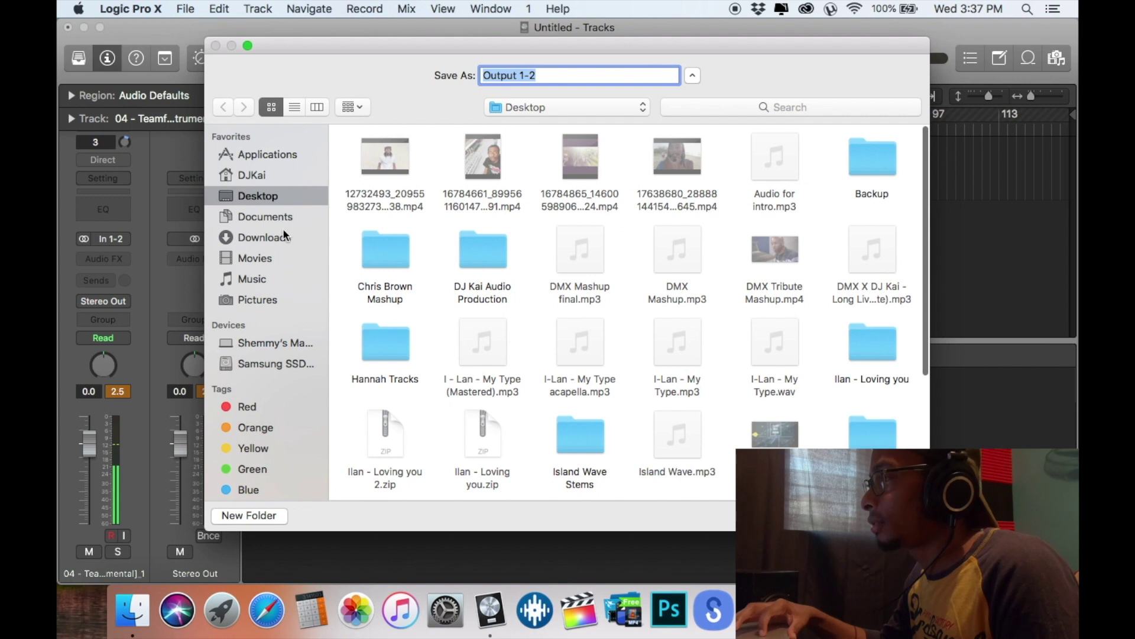
Save the bounce as "Uber Riddim - 106" in the Remix Tutorial folder on the Desktop.
scroll(651, 481, down, 5)
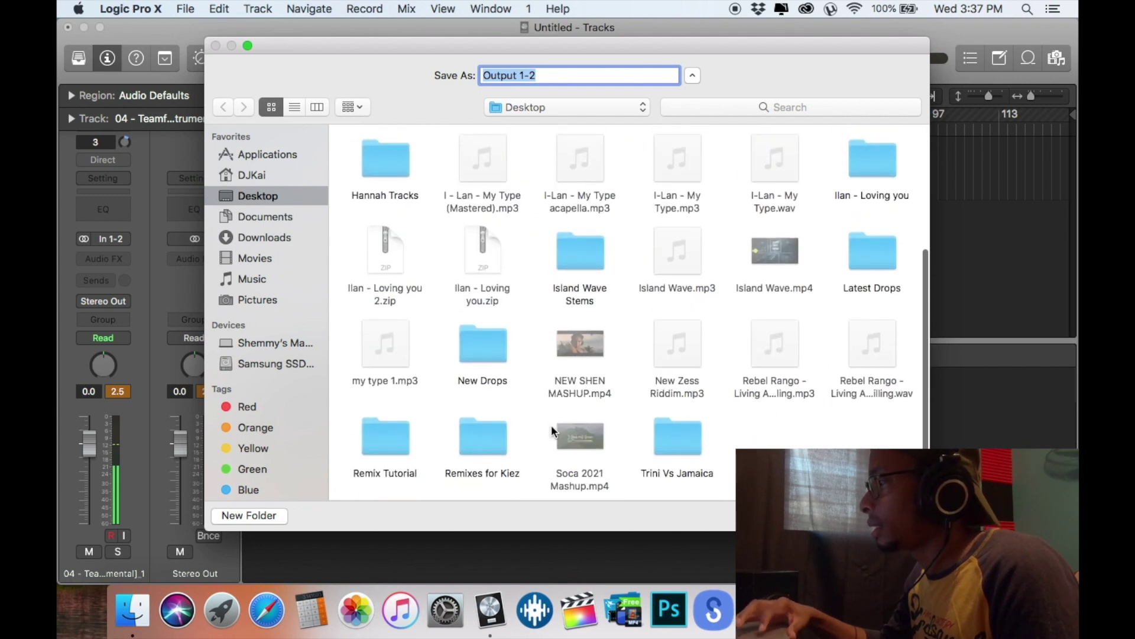
double_click(371, 439)
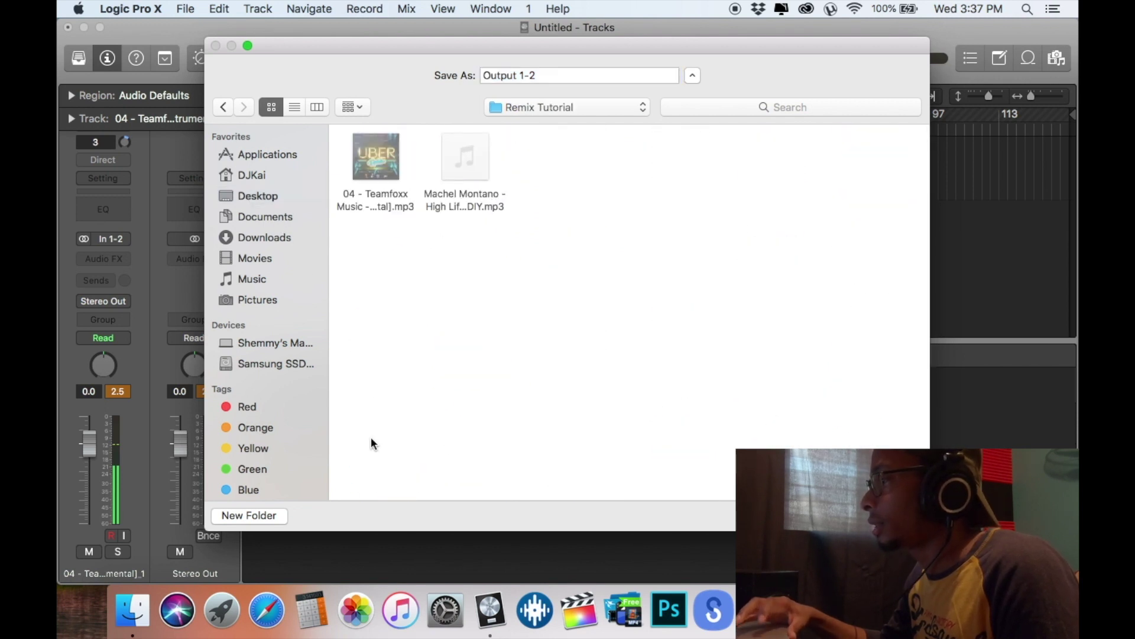
triple_click(539, 79)
text(Uber)
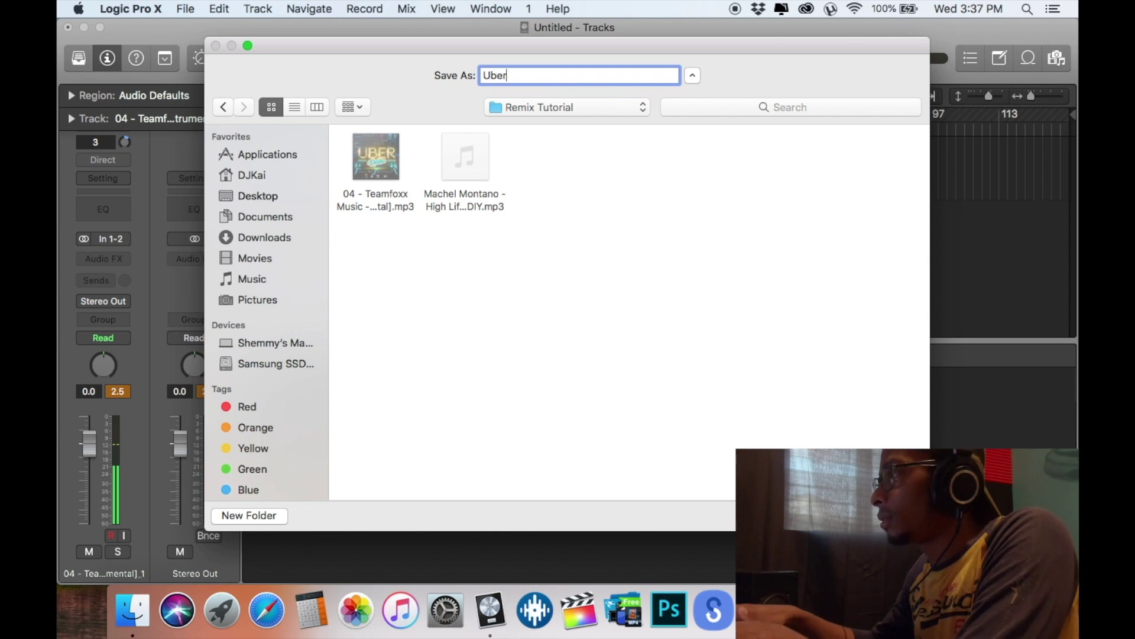
text( Riddim - 106)
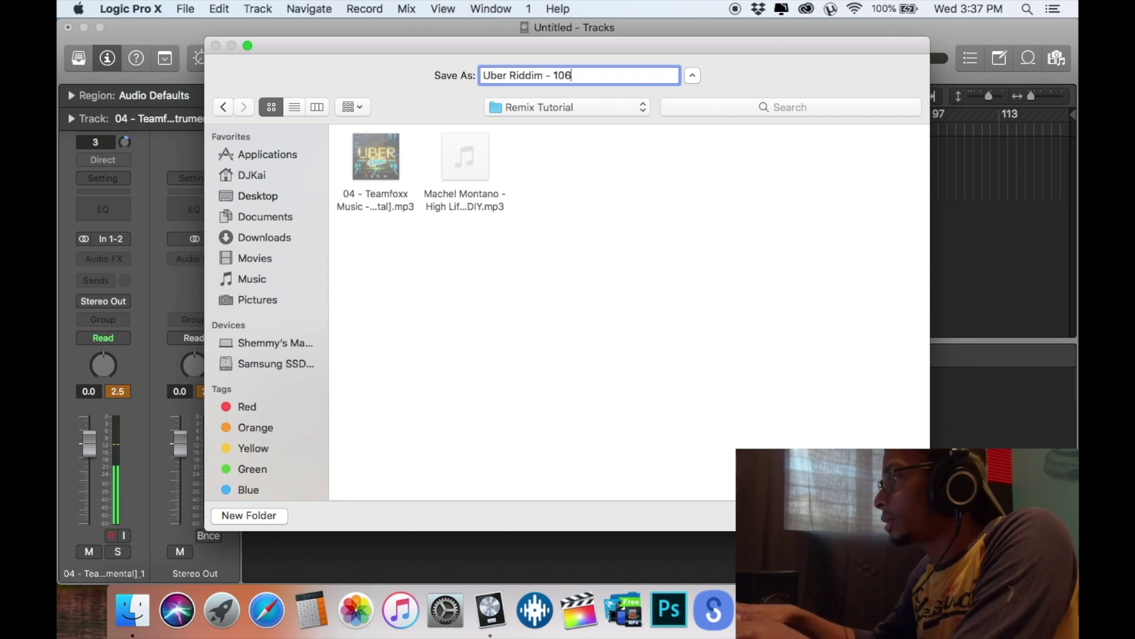
key(Return)
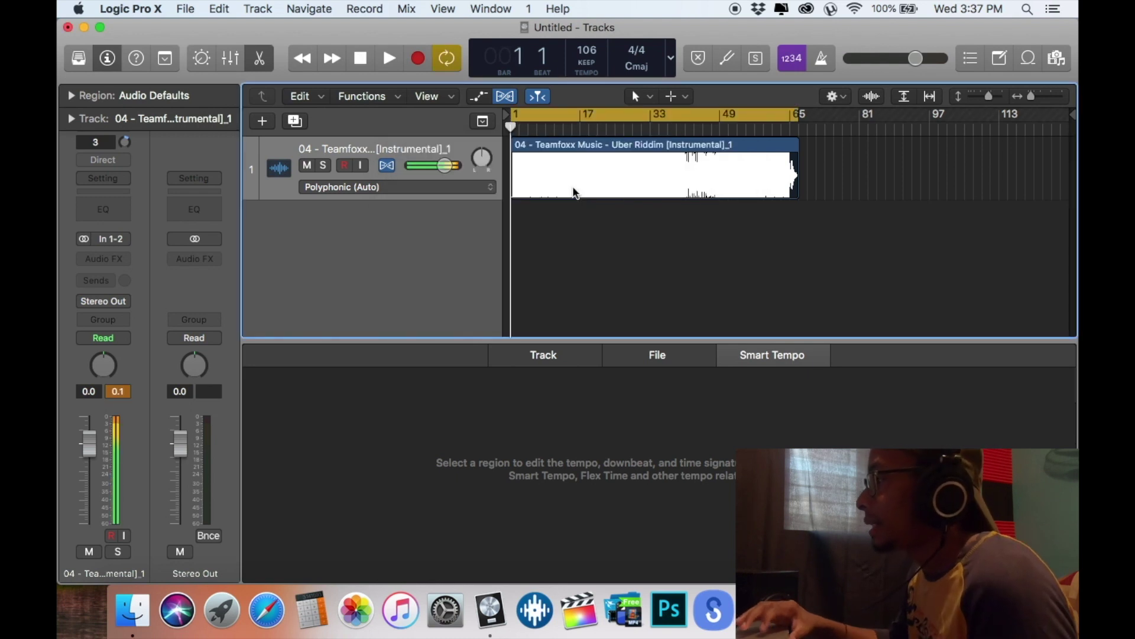
Delete the instrumental track and import the Machel Montano - High Life acapella MP3 onto a new audio track at bar 1.
click(574, 194)
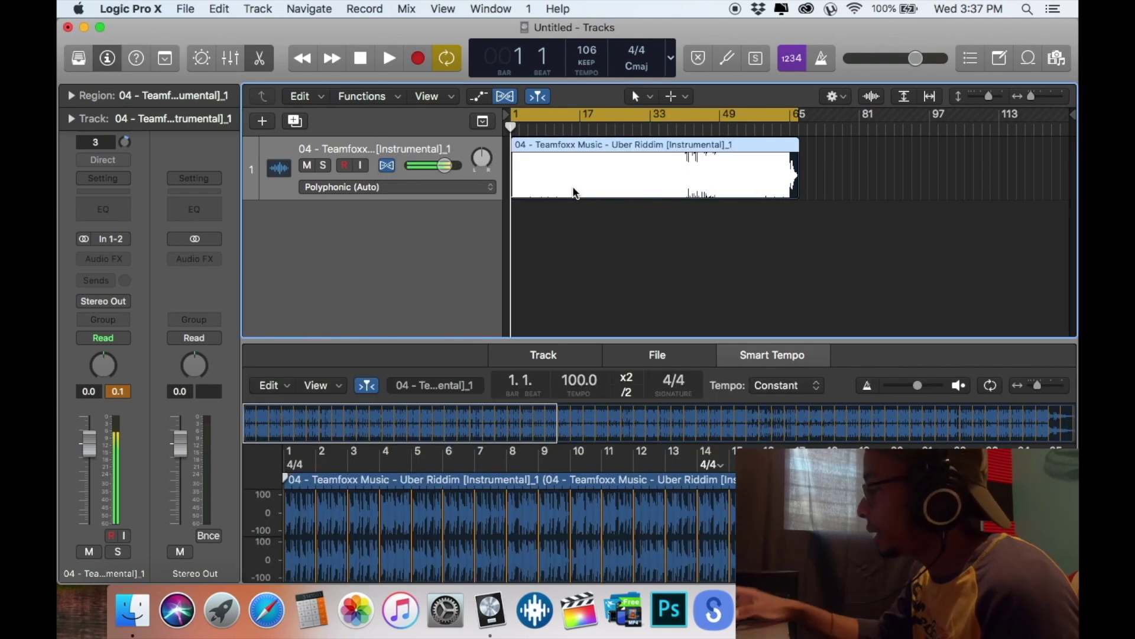
key(super+BackSpace)
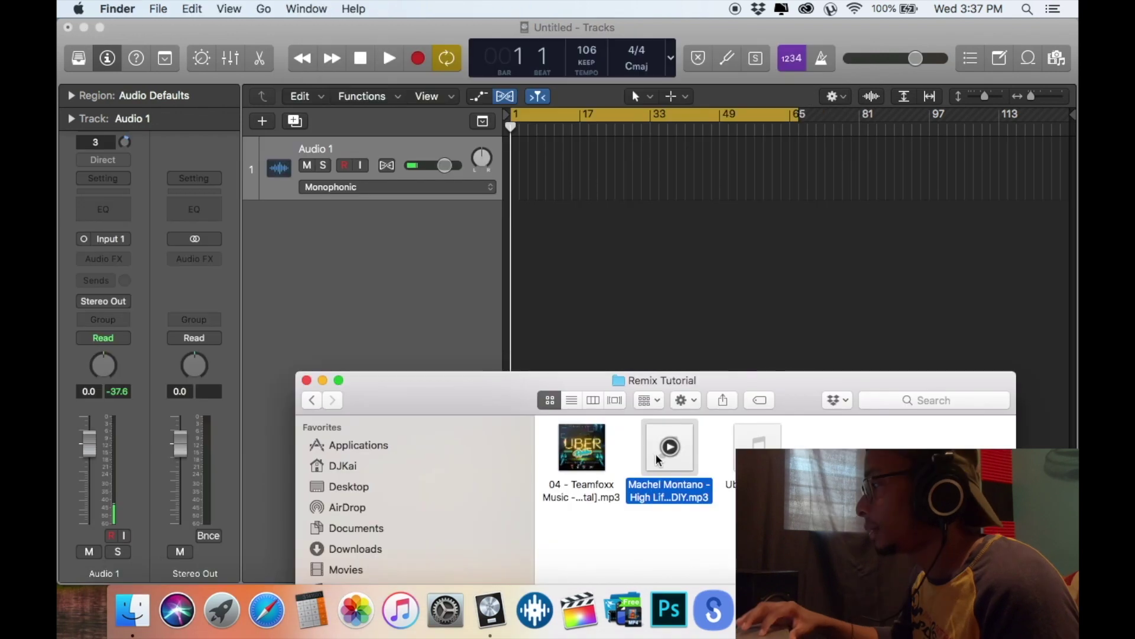
drag(670, 449, 486, 240)
click(486, 240)
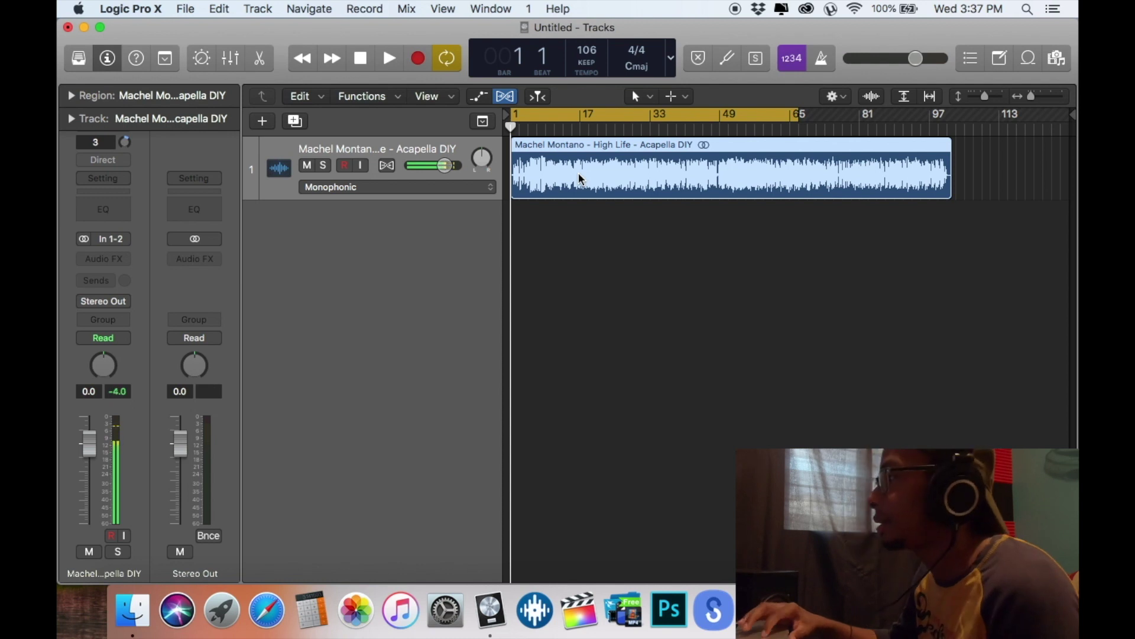
Analyze the acapella region in the Smart Tempo editor, set its tempo to Constant, and play it against the beat markers.
double_click(579, 178)
click(654, 516)
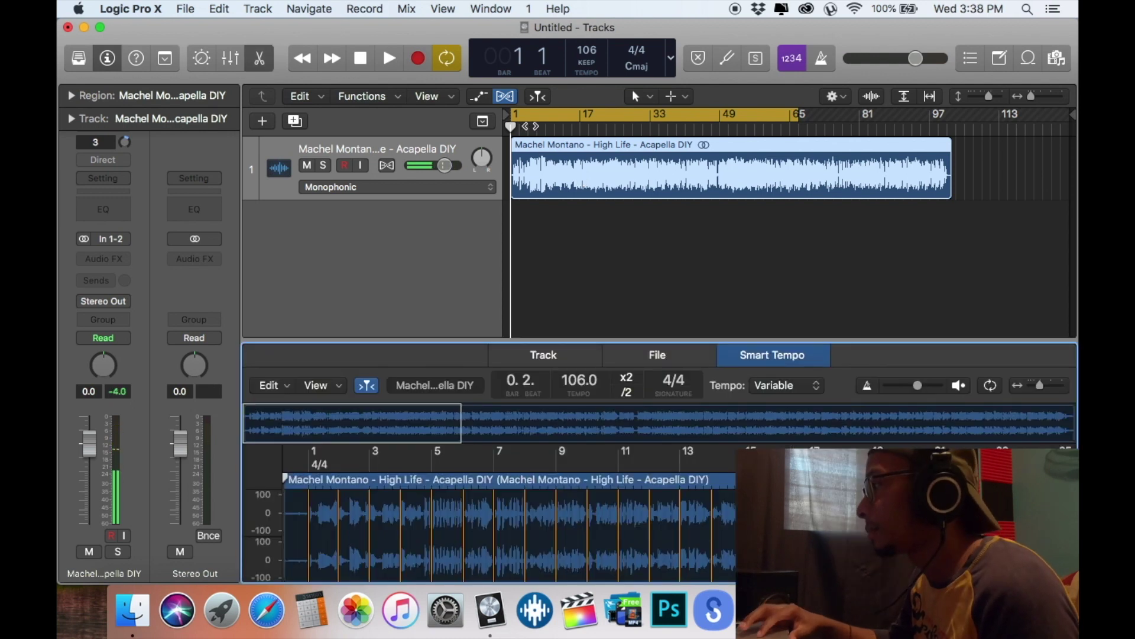
key(space)
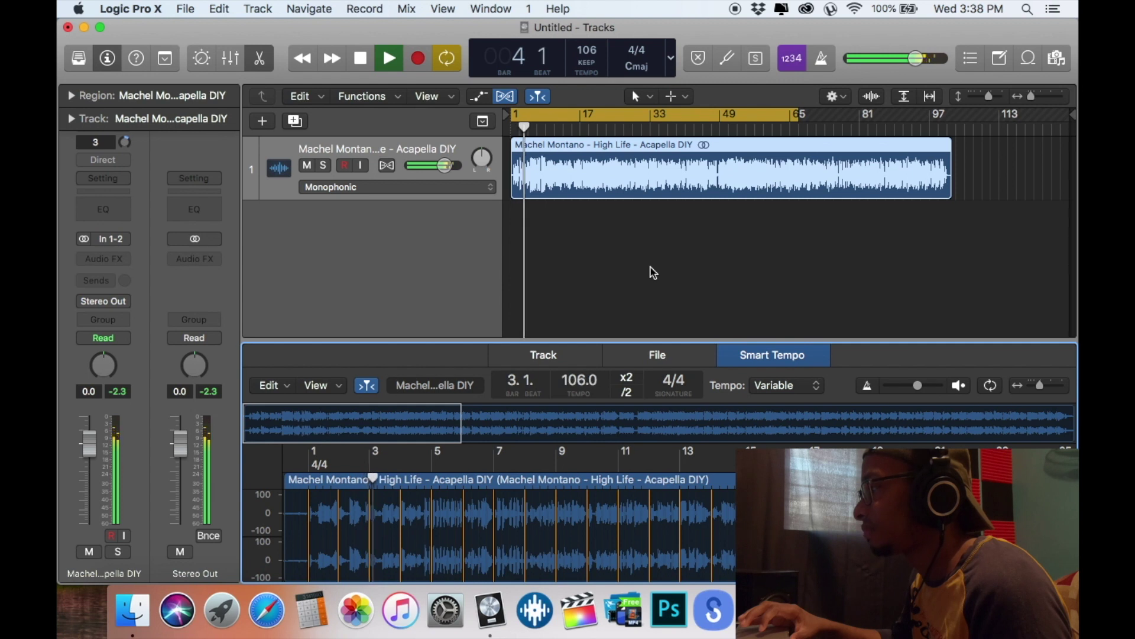
click(790, 385)
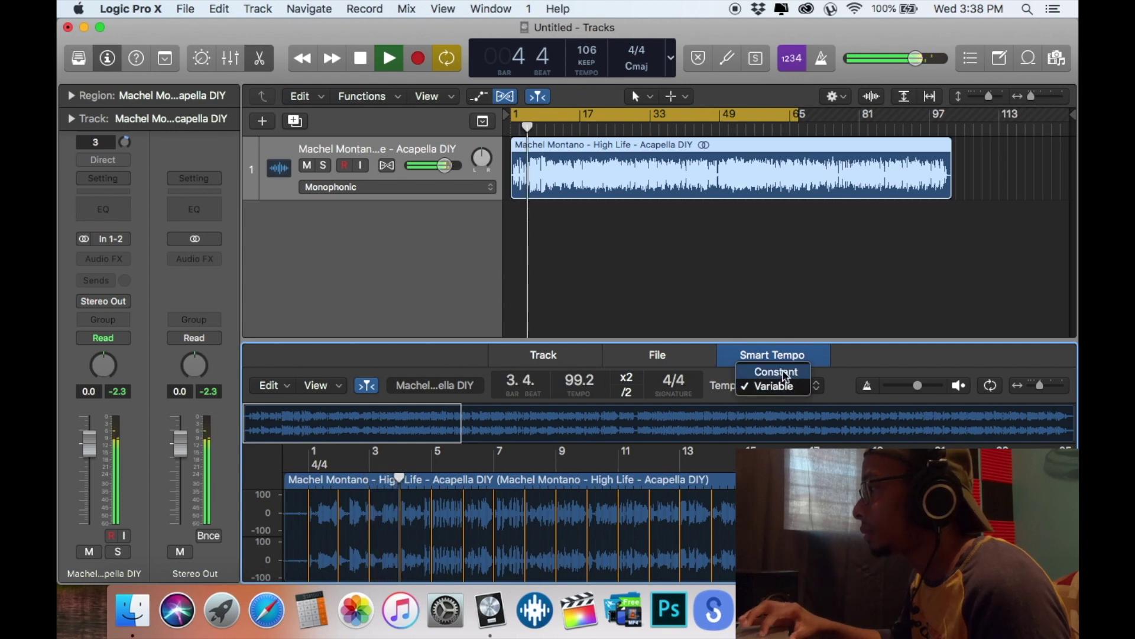
click(785, 372)
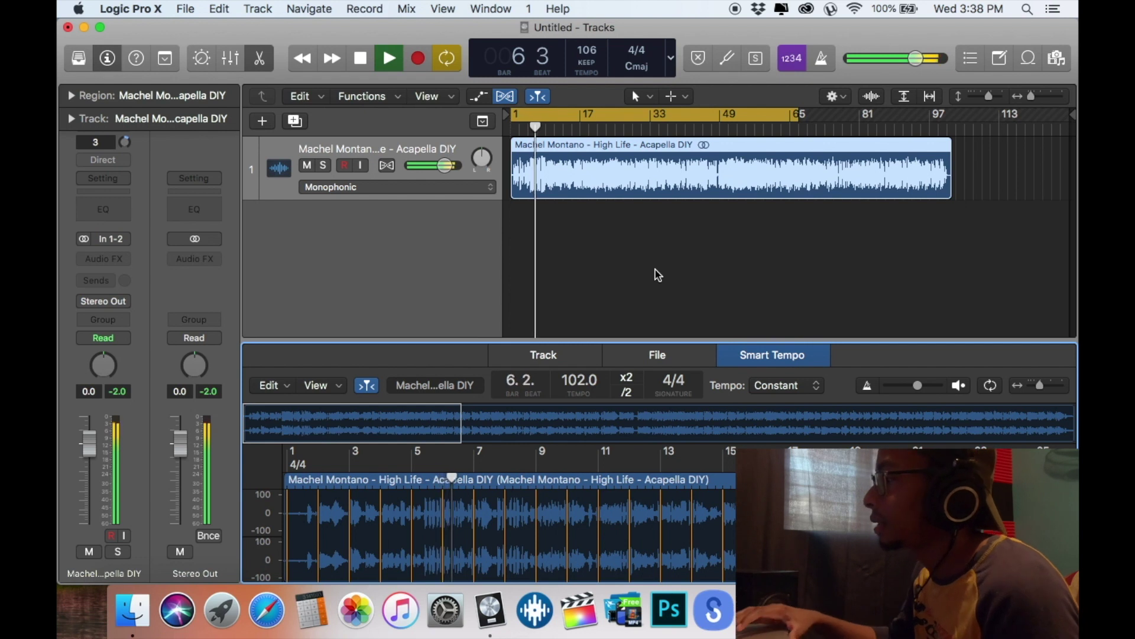
key(space)
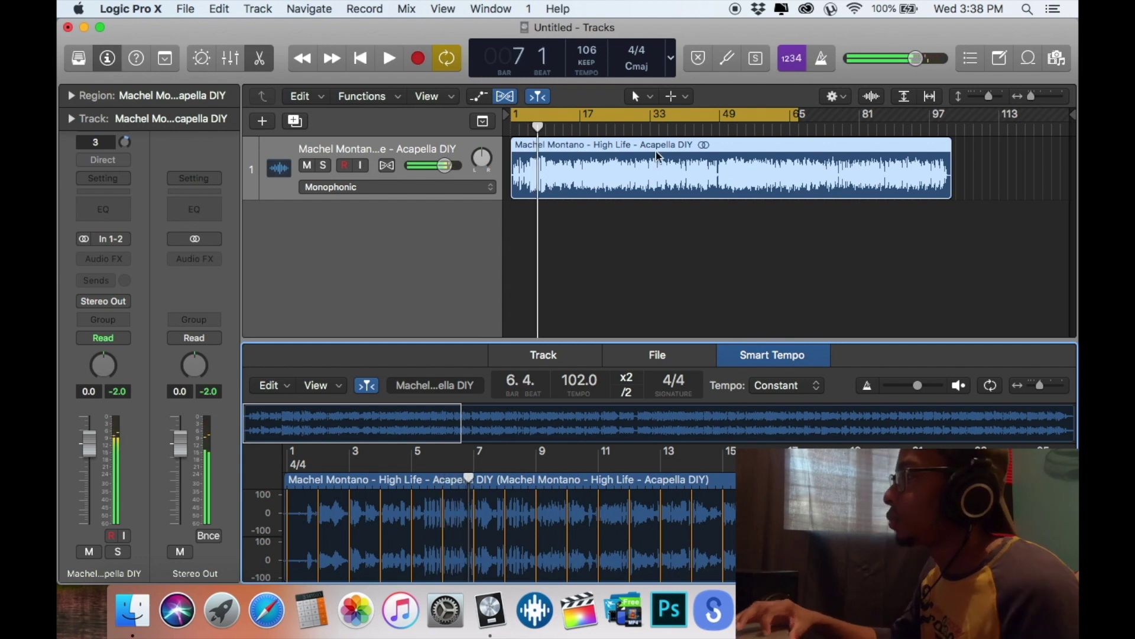
Set the project tempo to 102 to match the acapella's original tempo.
double_click(586, 49)
text(102)
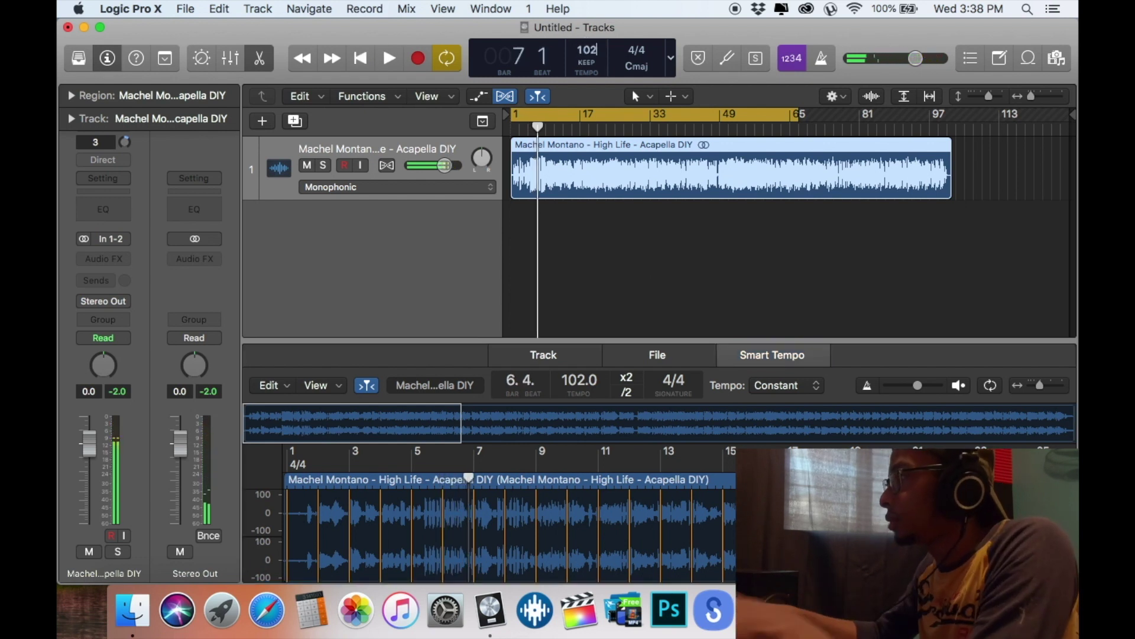
key(Return)
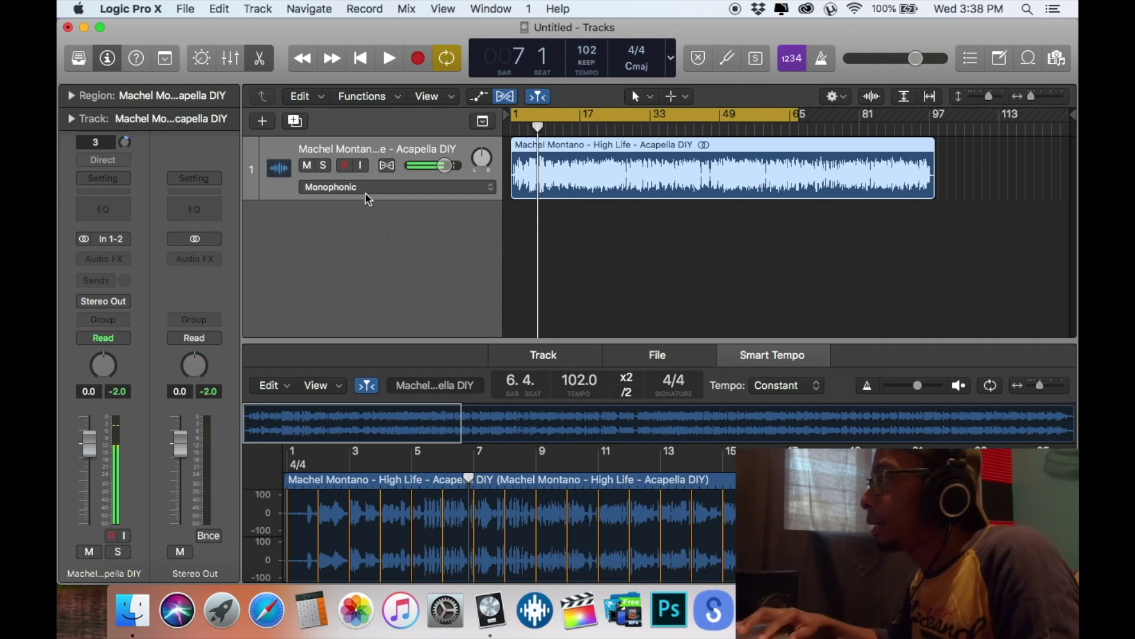
Set the acapella track's flex mode to Flex Time - Automatic.
click(398, 193)
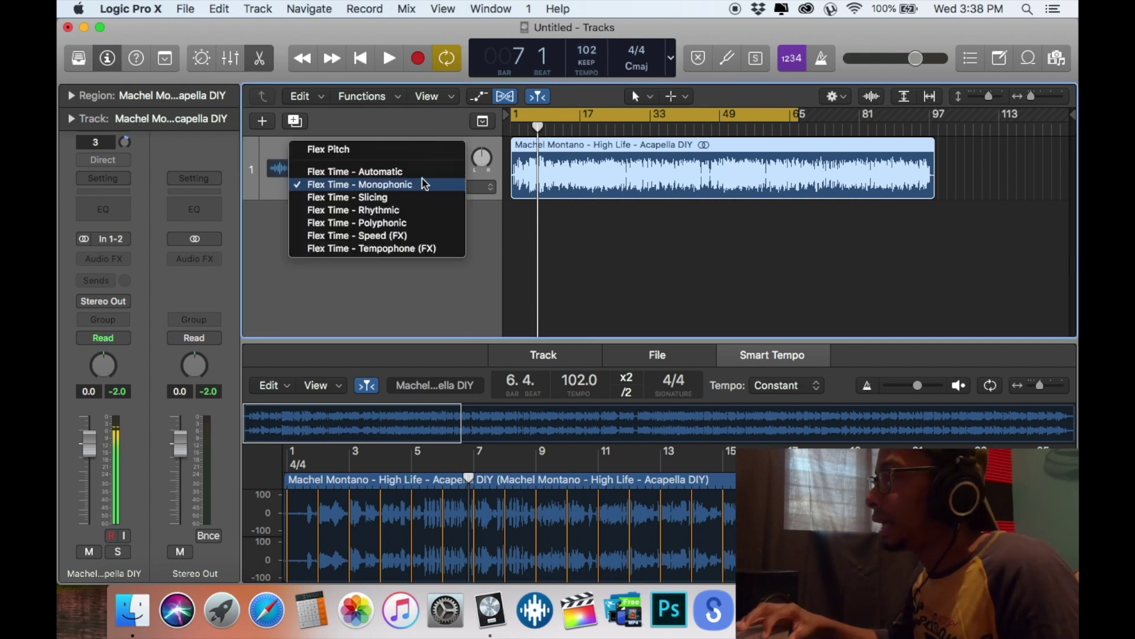
click(412, 184)
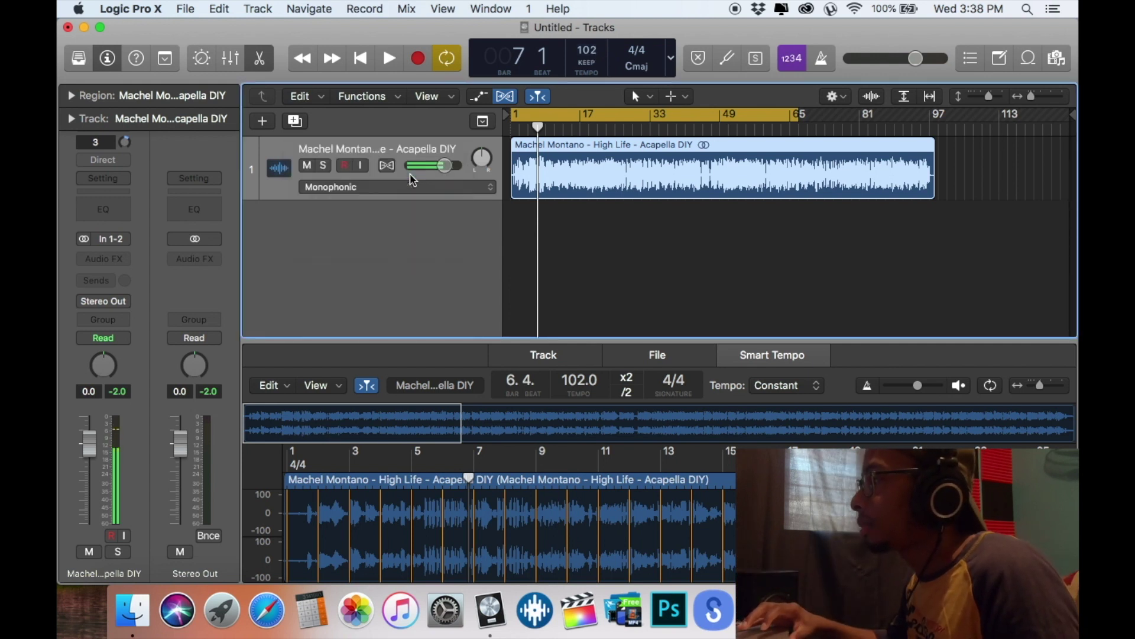
click(412, 186)
click(450, 204)
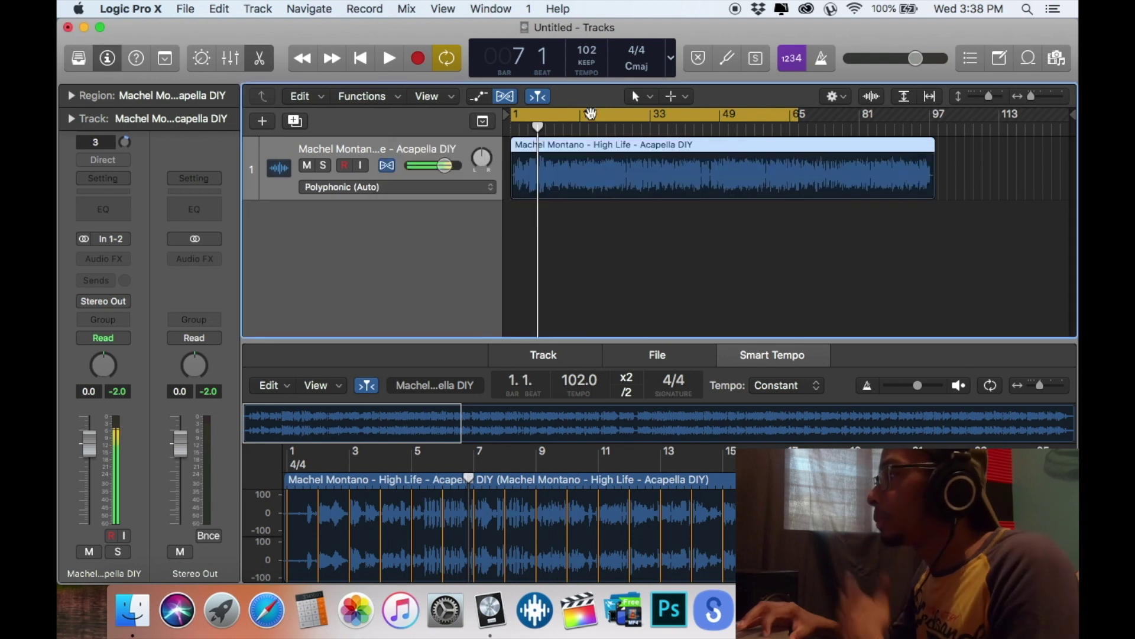
Set the project tempo to 106 and extend the cycle range to the acapella region's end, at about bar 97.
double_click(585, 50)
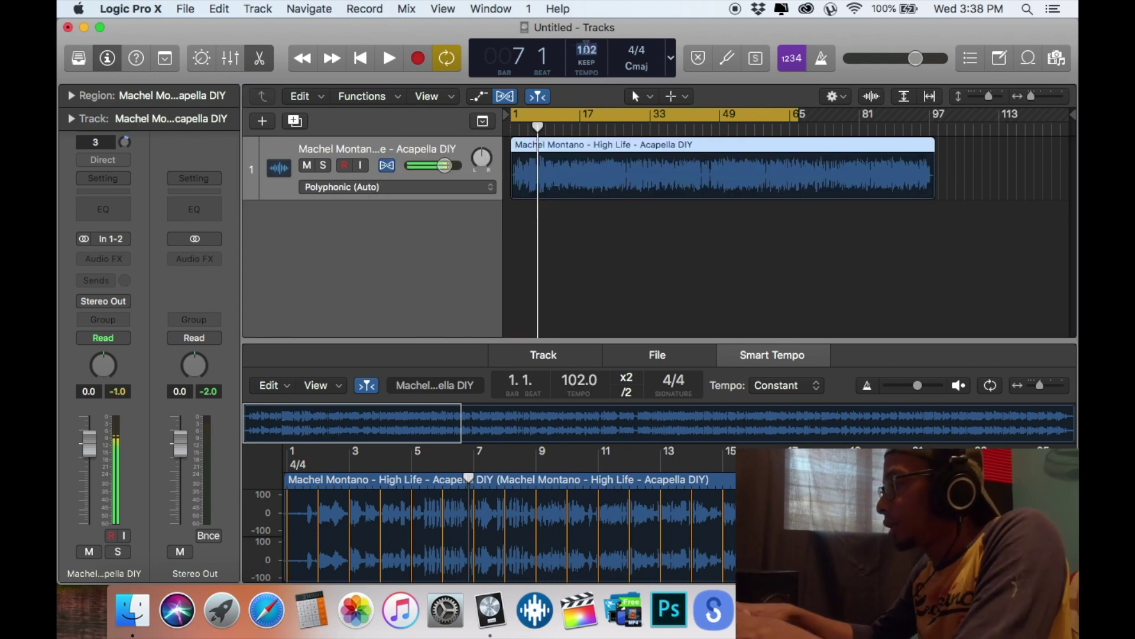
text(106)
key(Return)
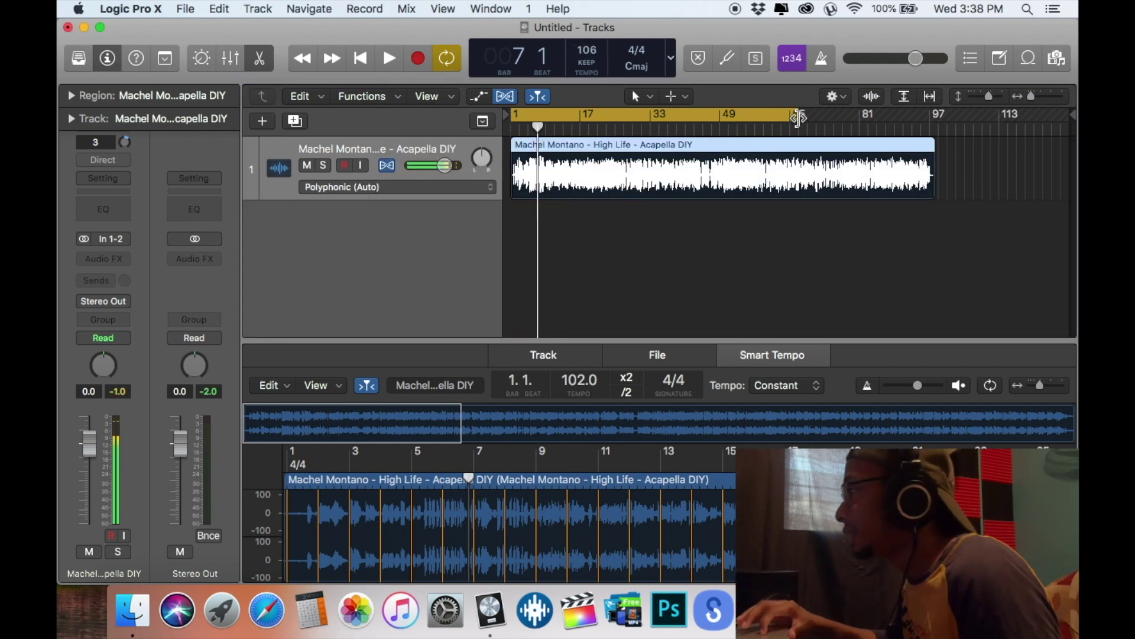
drag(795, 127, 934, 168)
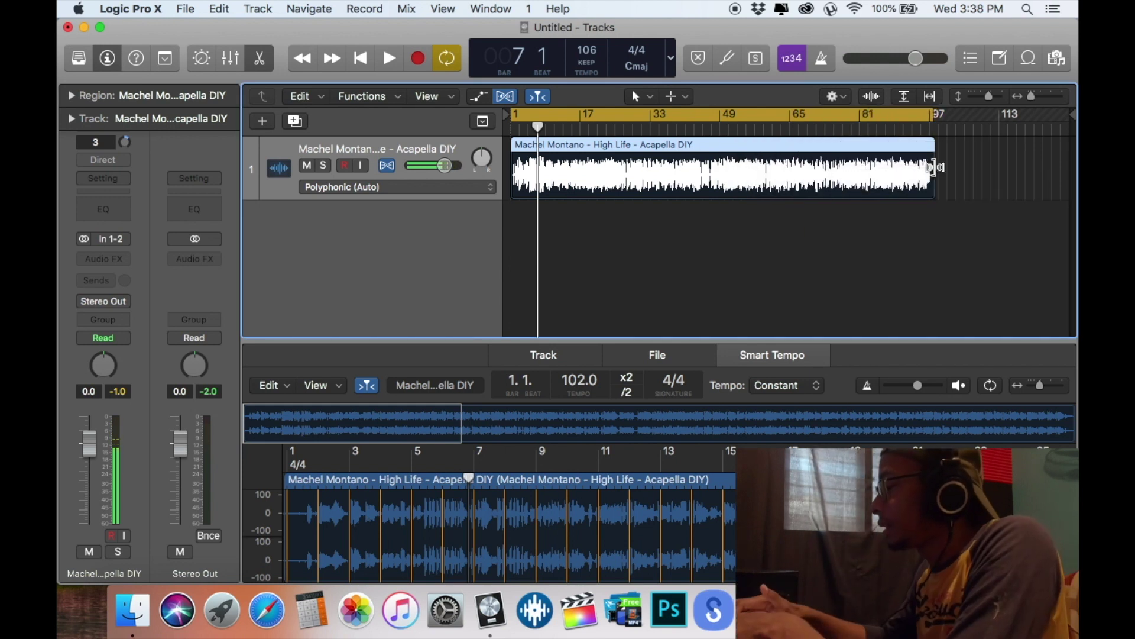
Bounce the cycled acapella with the existing bounce settings as "Machel - High Life - 106" in the Remix Tutorial folder.
key(super+b)
key(Return)
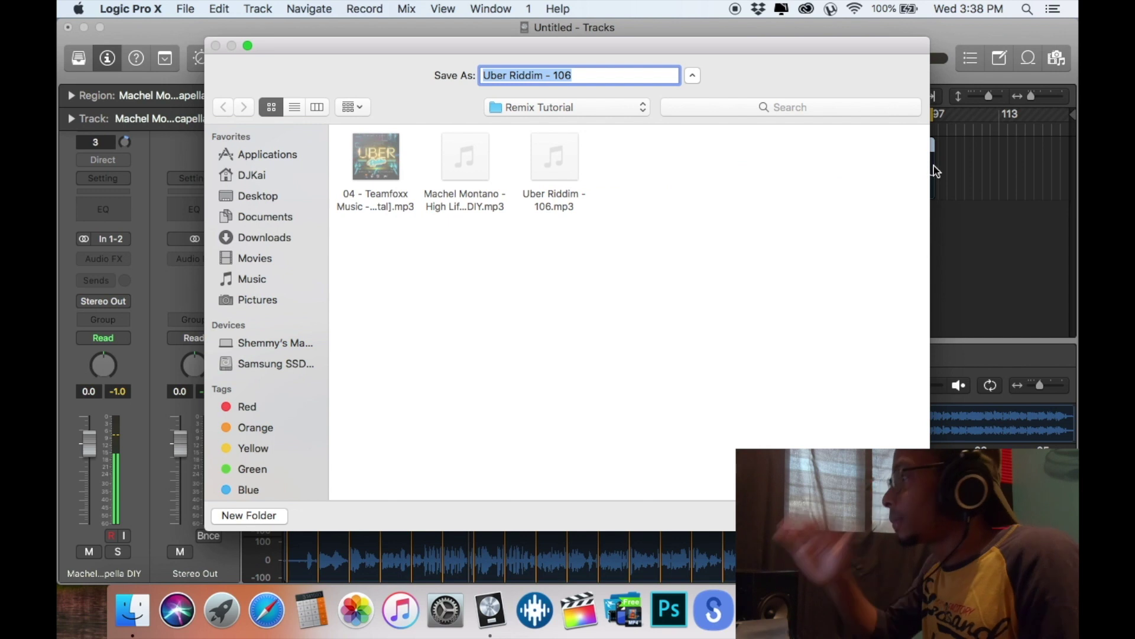
text(Machel)
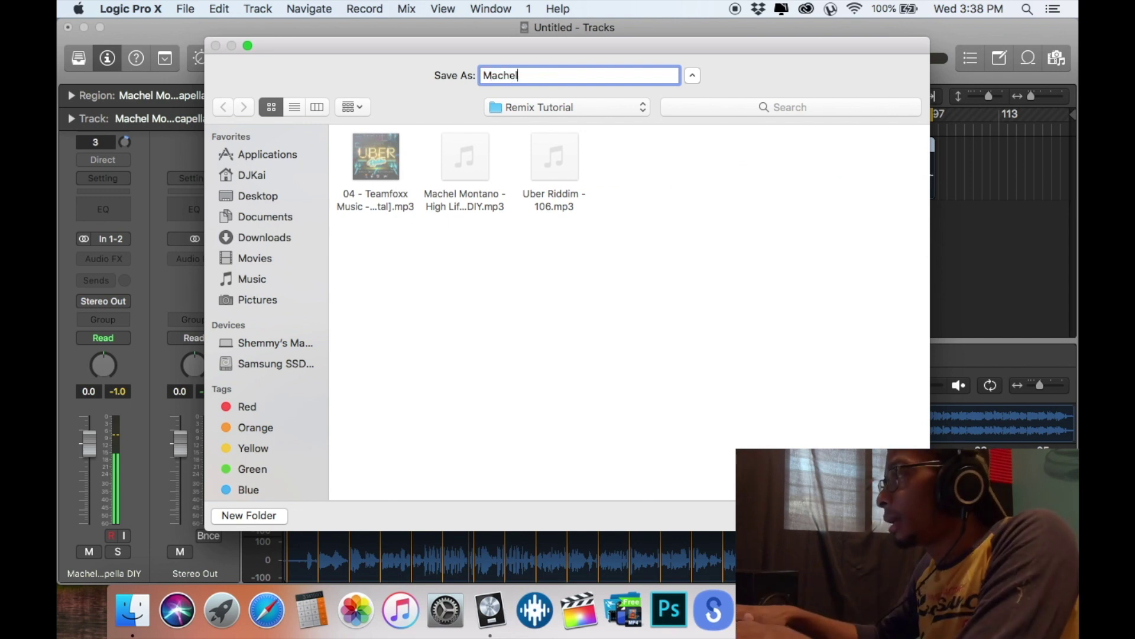
text( - High Lif)
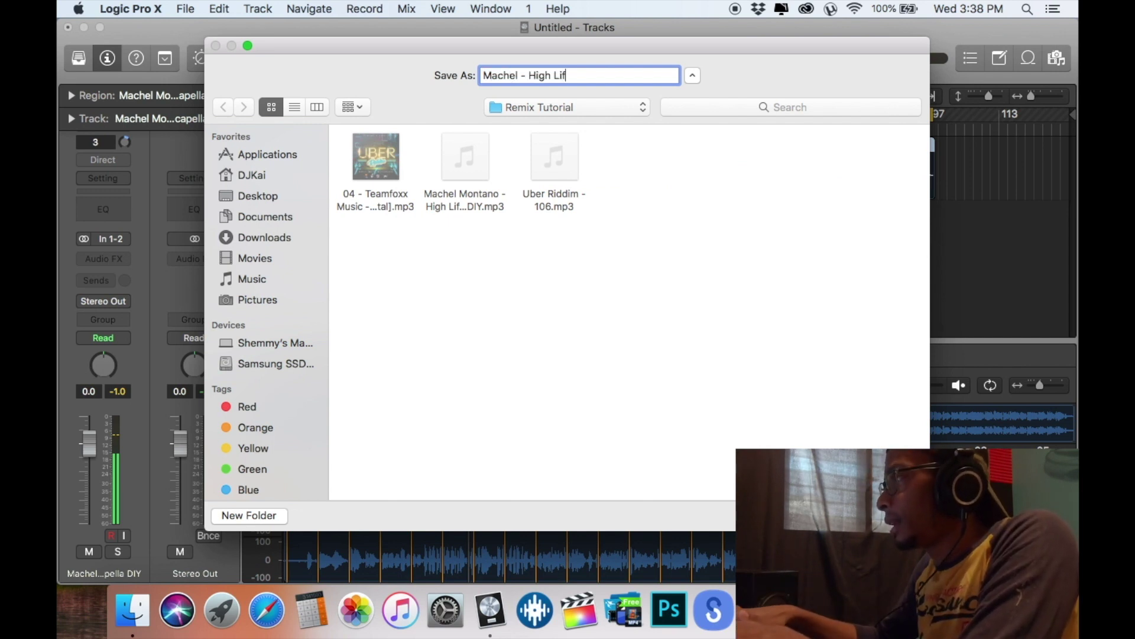
text(e - 106)
key(Return)
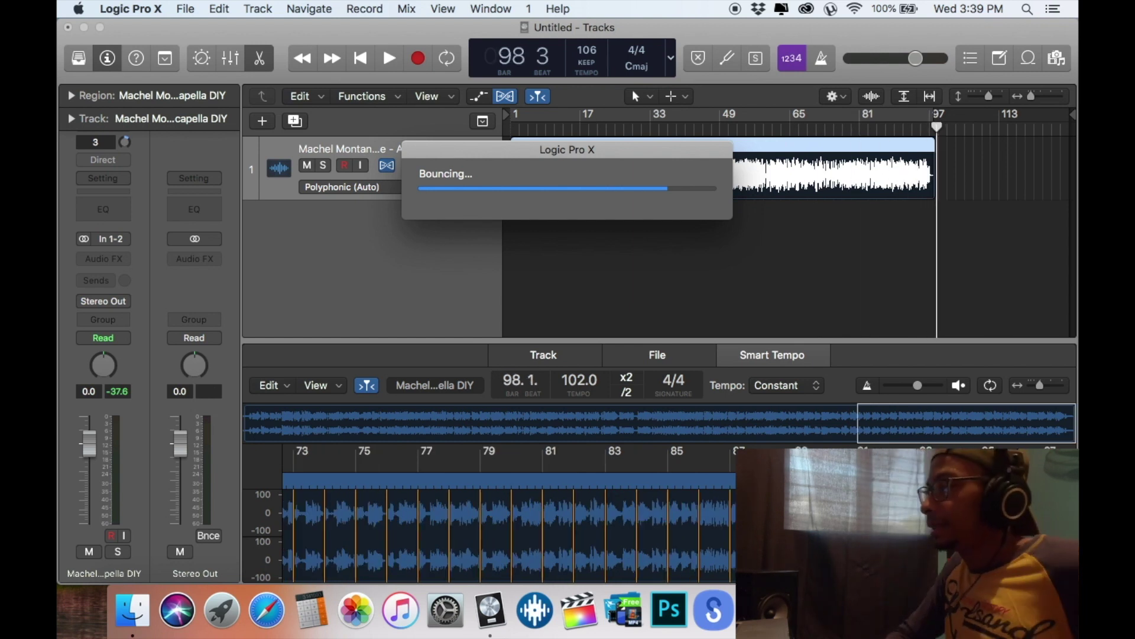
Delete the acapella track and create one new empty audio track.
key(super+BackSpace)
key(Return)
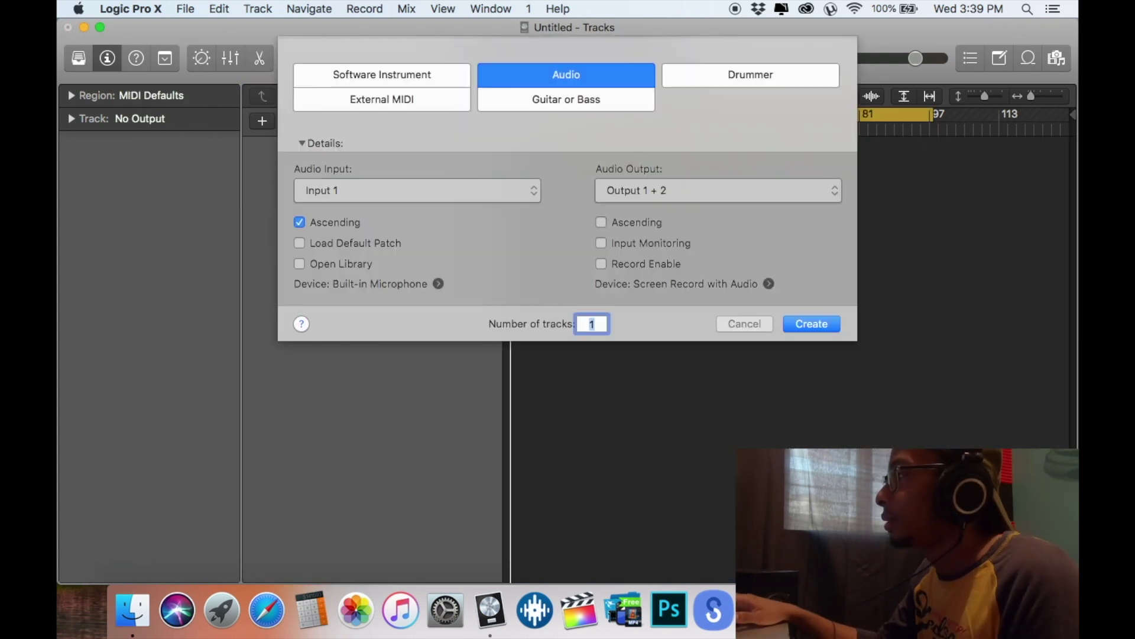
click(811, 325)
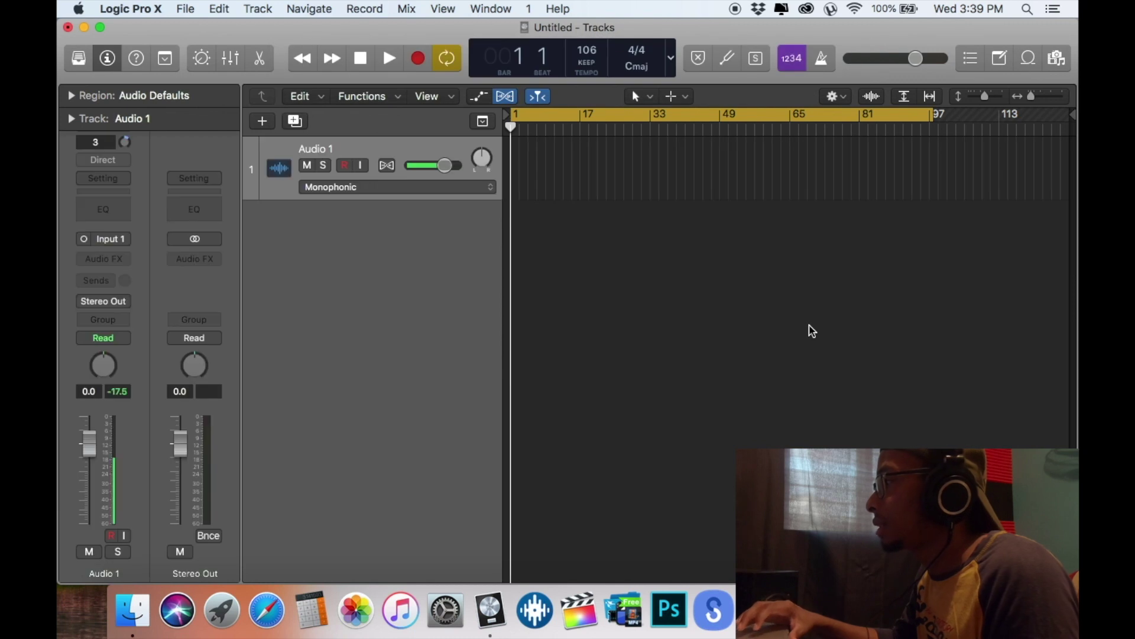
Import "Uber Riddim - 106.mp3" and "Machel - High Life - 106.mp3" from the Remix Tutorial folder onto separate tracks starting at bar 1.
click(132, 610)
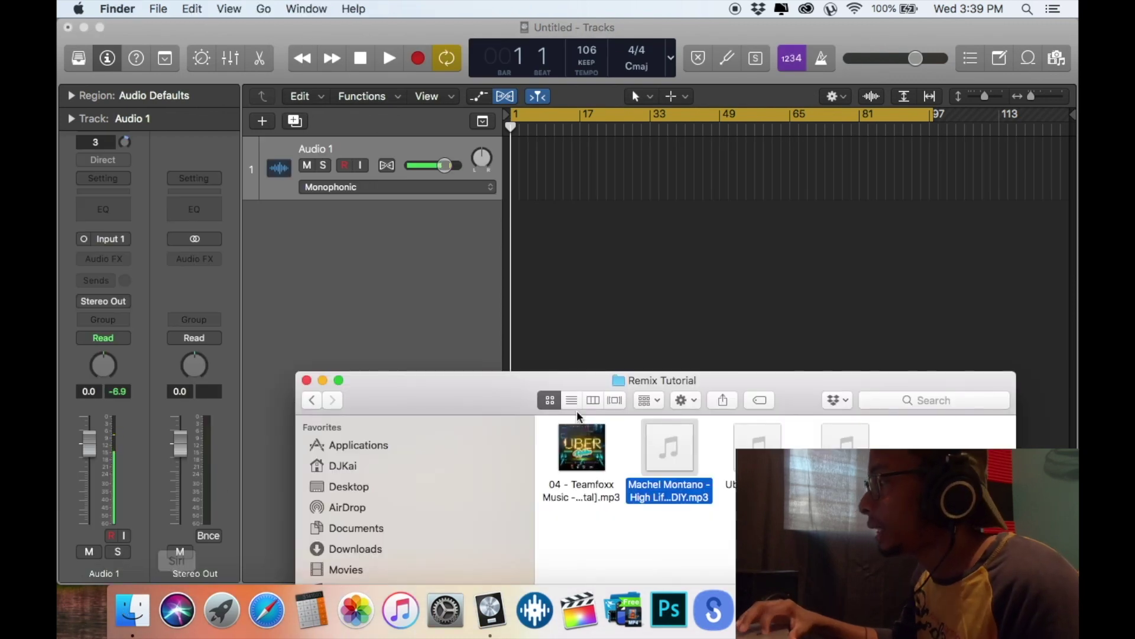
click(699, 378)
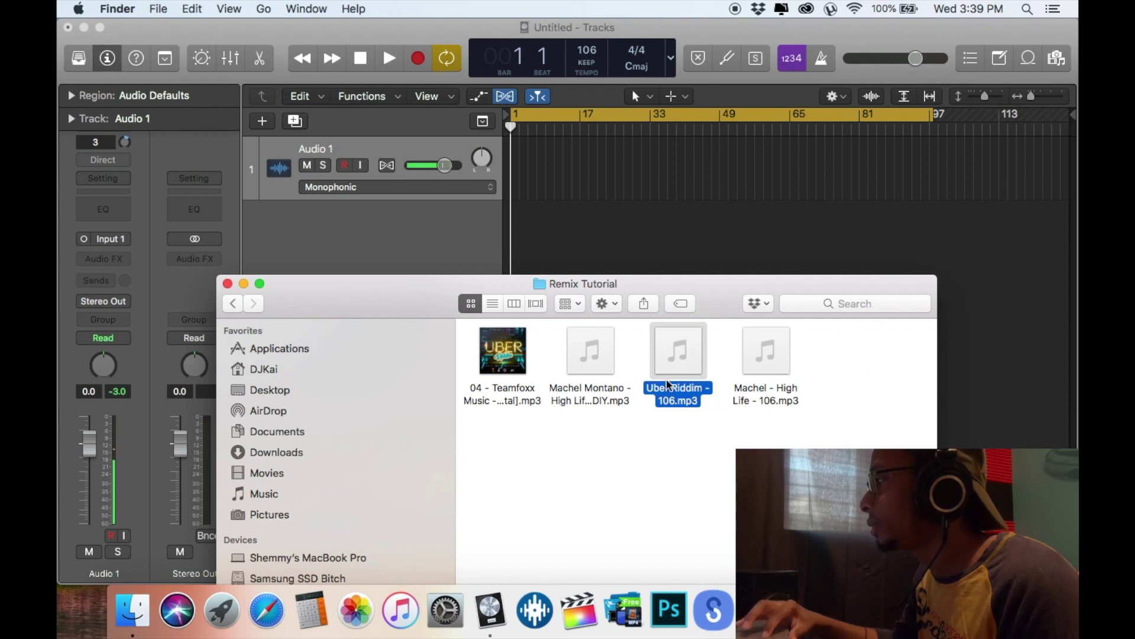
drag(690, 363, 504, 178)
click(132, 610)
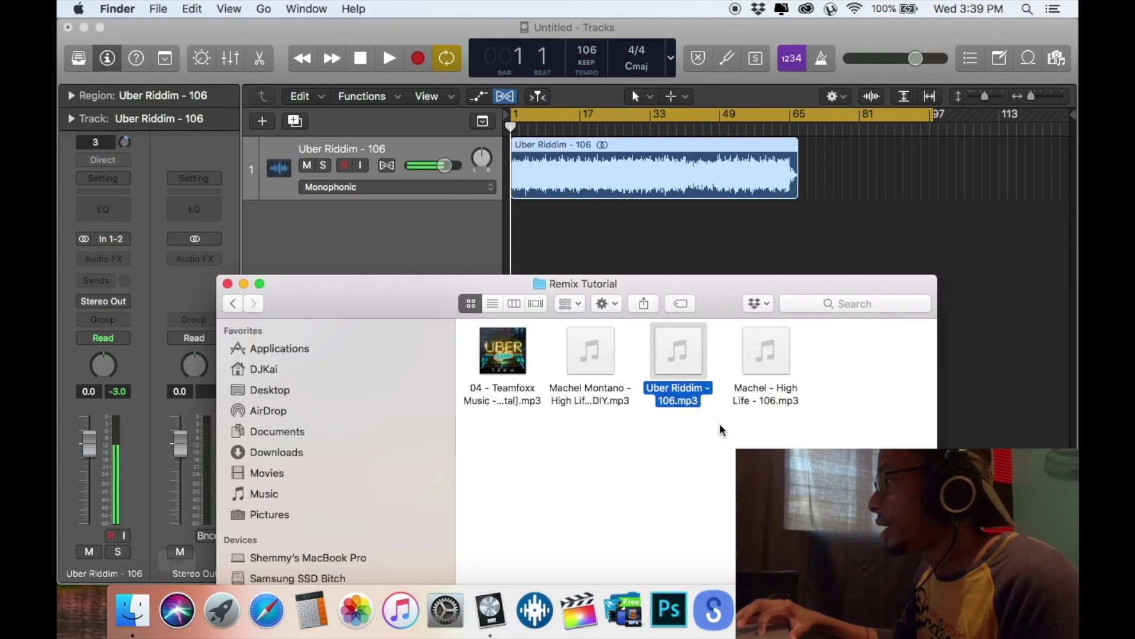
drag(747, 370, 500, 245)
Turn off the cycle range and play the instrumental and acapella together from the start.
key(super+Right)
key(super+Right)
key(super+Right)
key(super+Right)
key(super+Right)
key(super+Right)
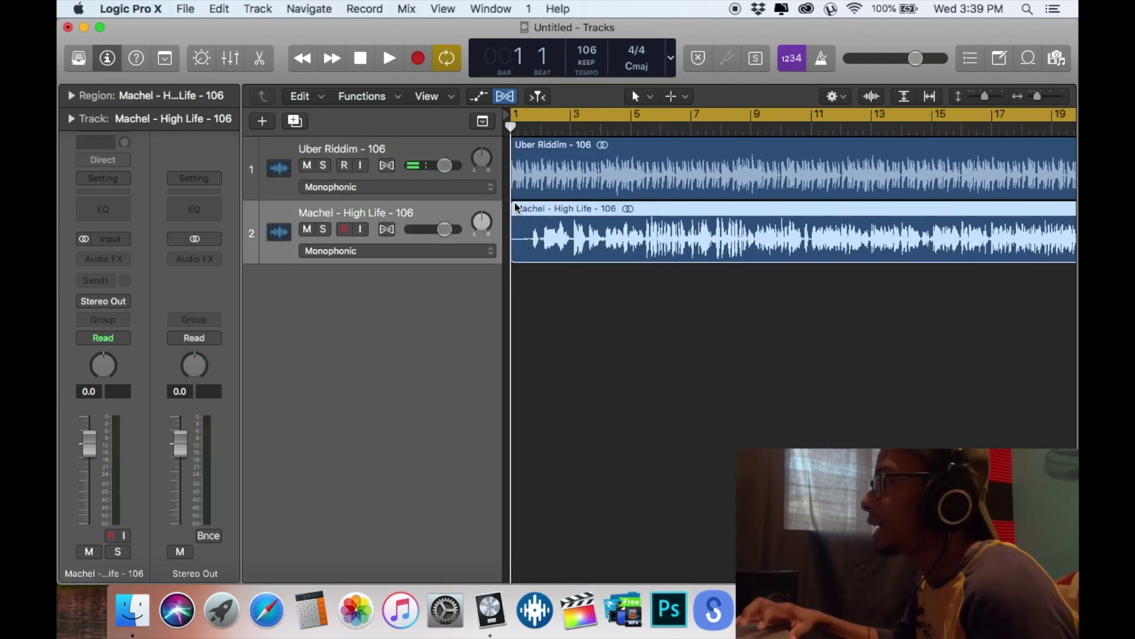
click(578, 116)
key(space)
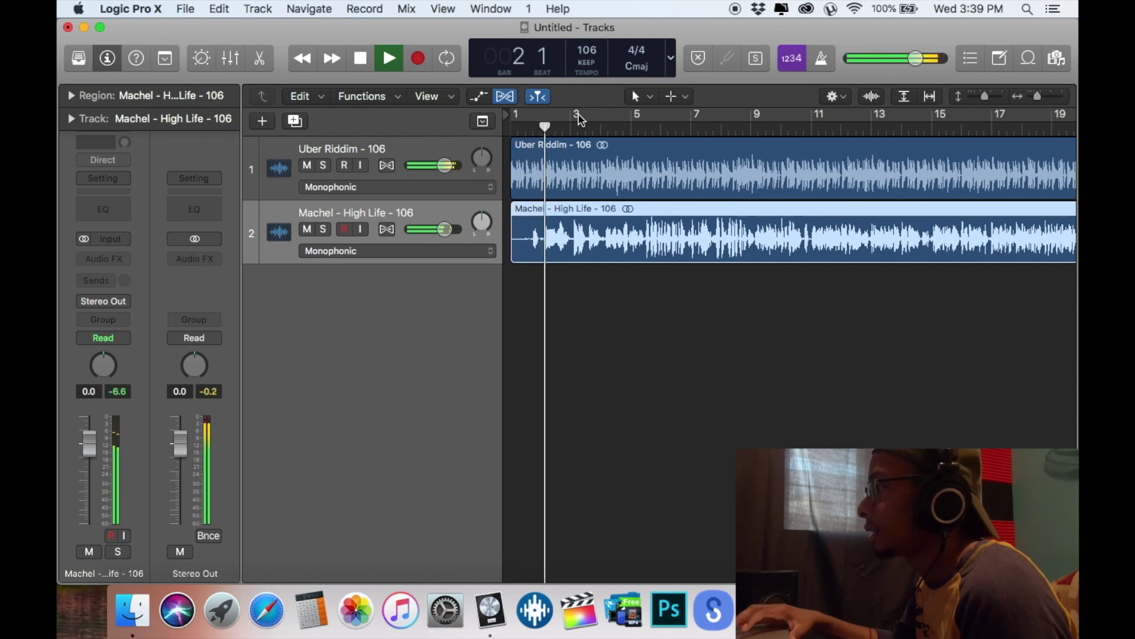
key(space)
Trim the silent start of the High Life acapella region to just before its first vocal, at about bar 1.7.
key(super+Right)
key(super+Right)
key(super+Right)
key(super+Right)
key(super+Right)
key(super+Right)
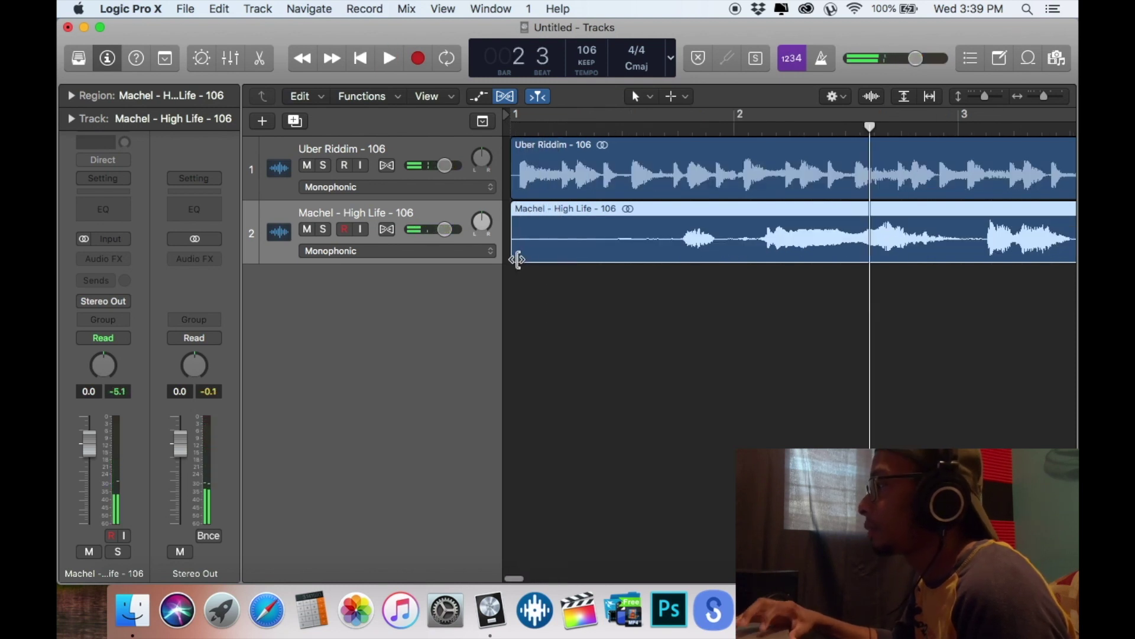
drag(517, 259, 671, 273)
Play the trimmed acapella together with the Uber Riddim instrumental to check their alignment.
key(super+Left)
key(super+Left)
key(super+Left)
key(super+Left)
key(super+Left)
key(super+Left)
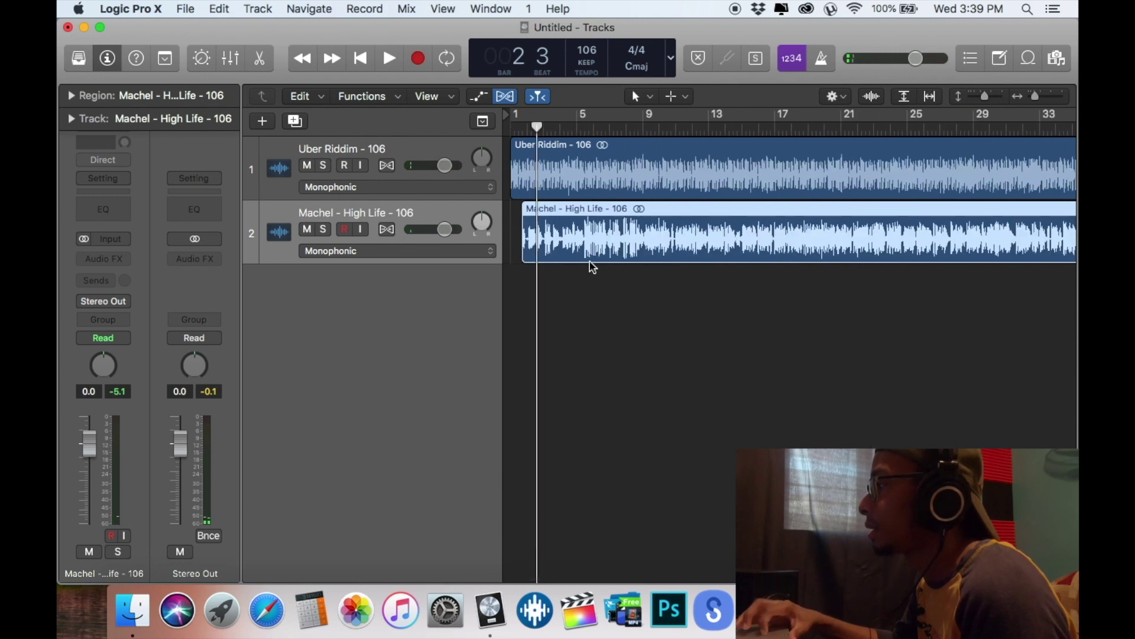
key(super+Right)
key(super+Right)
key(space)
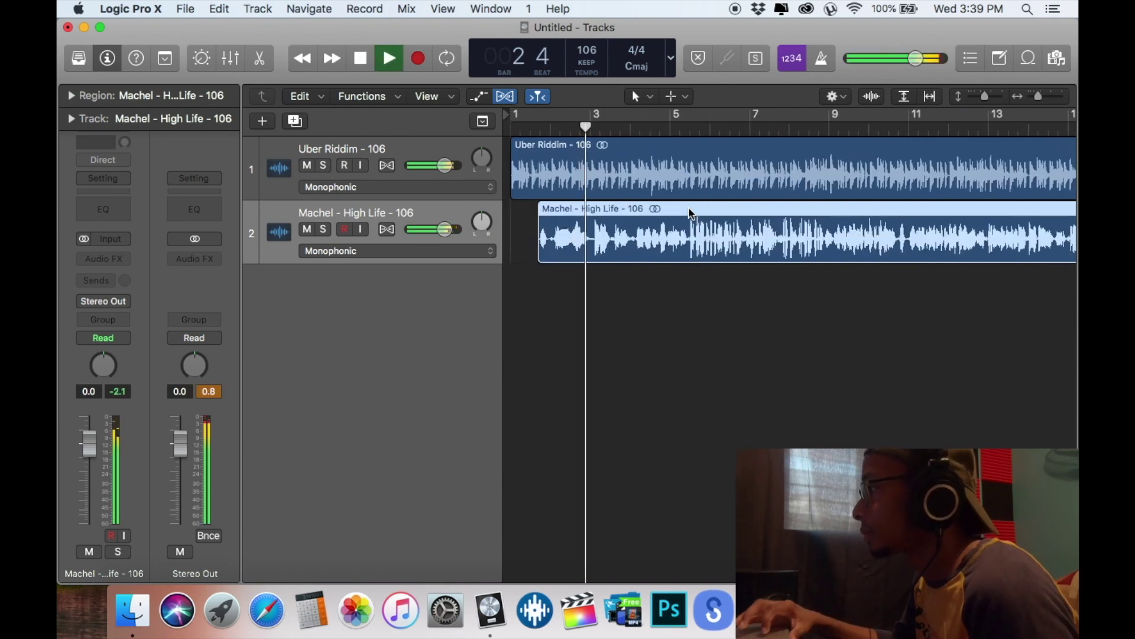
Move the High Life acapella region 139 ticks earlier, to position 1 3 1 101, to tighten its timing against the instrumental.
key(super+Right)
key(super+Right)
key(super+Right)
key(super+Right)
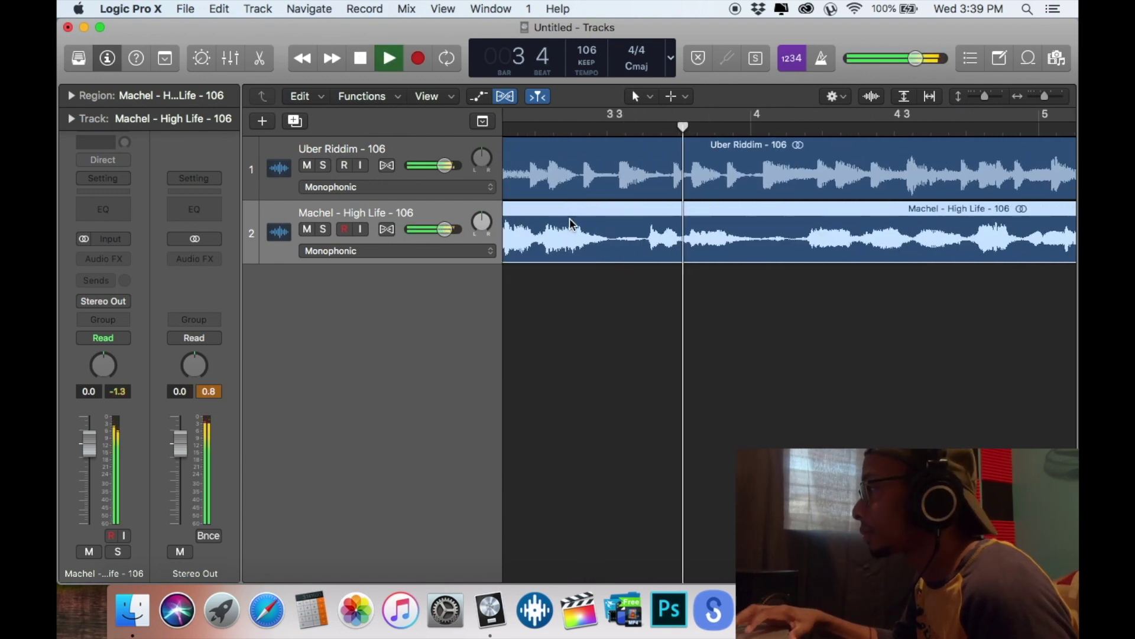
drag(569, 218, 549, 221)
key(space)
key(space)
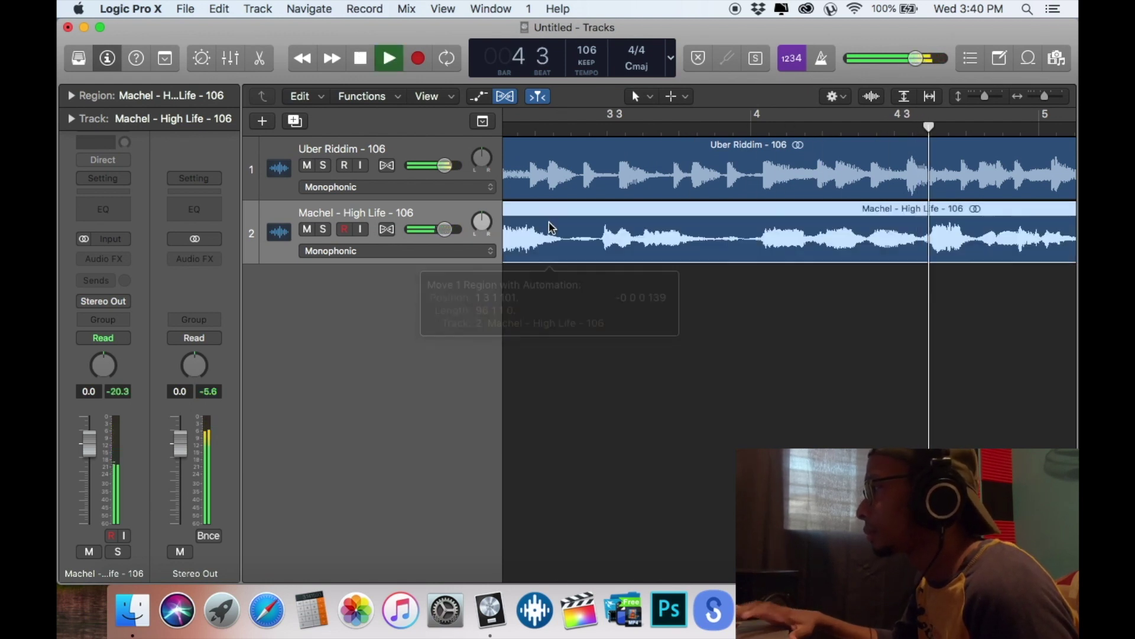
Examine the shifted acapella's waveform against the Uber Riddim instrumental during playback through about bar 9.
key(super+Left)
key(super+Left)
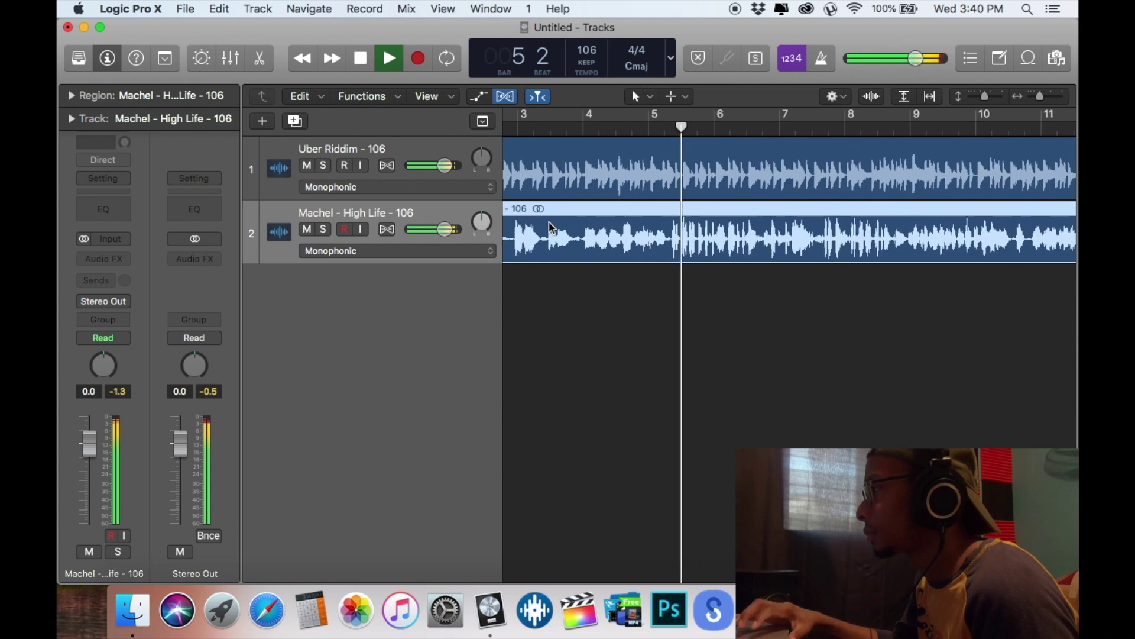
scroll(549, 222, right, 3)
key(super+Left)
key(super+Left)
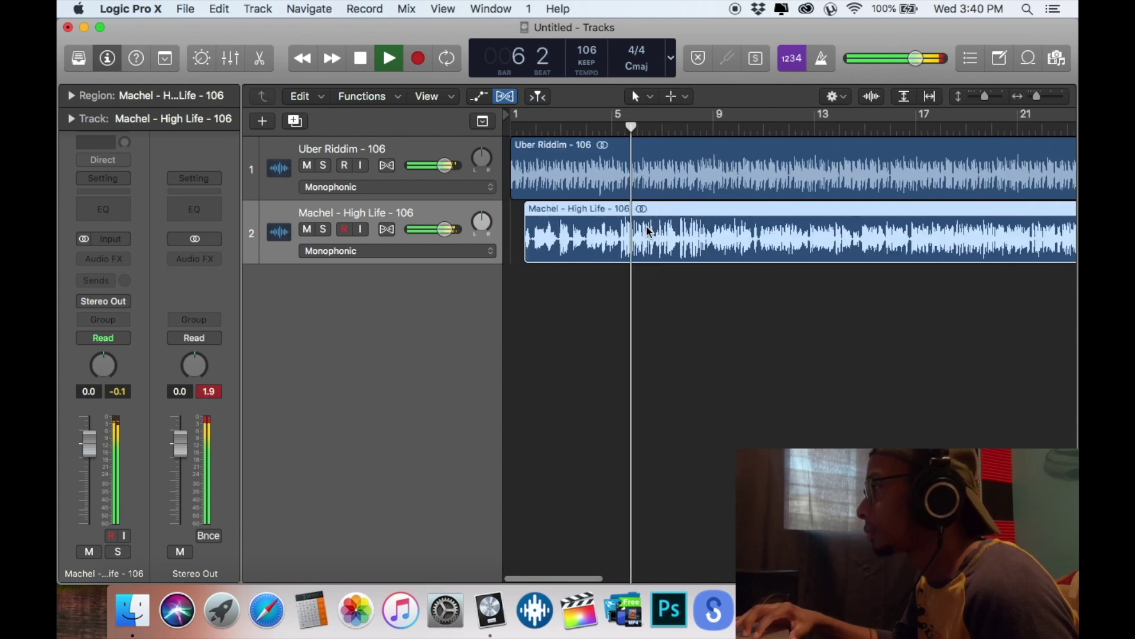
key(super+Right)
key(super+Right)
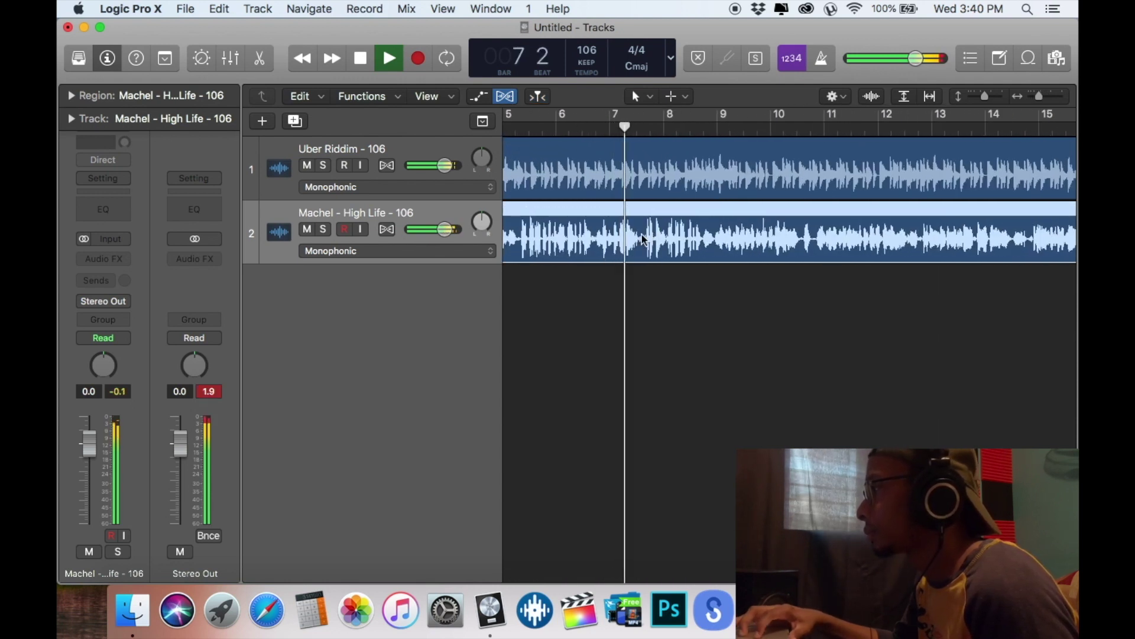
key(super+Right)
key(super+Right)
key(super+Right)
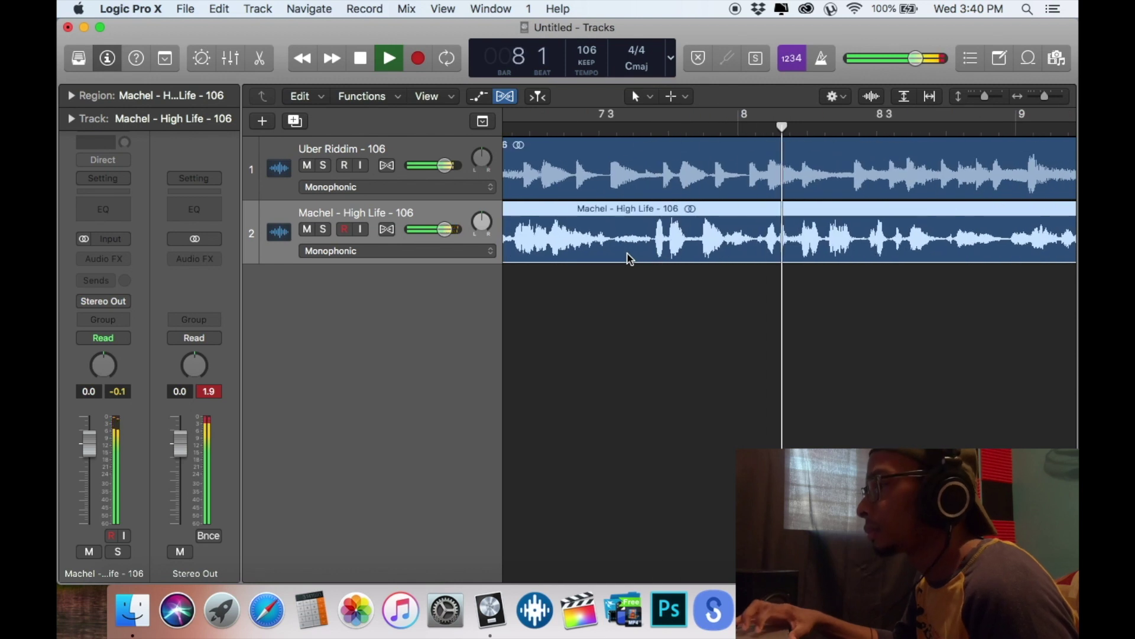
key(super+Left)
key(super+Left)
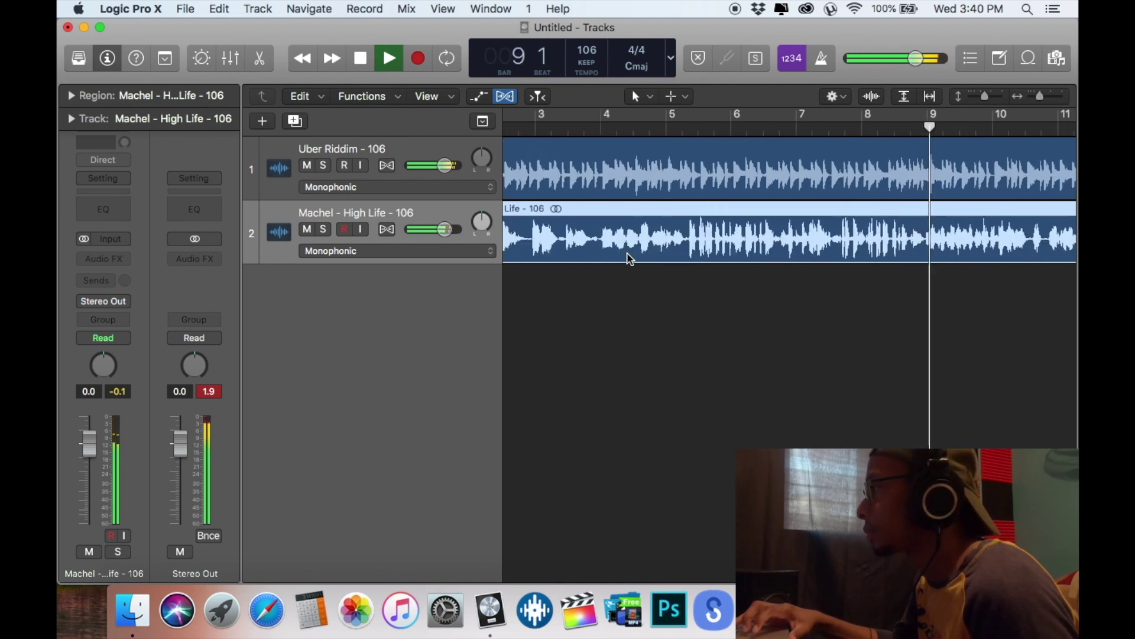
key(super+Left)
key(super+Left)
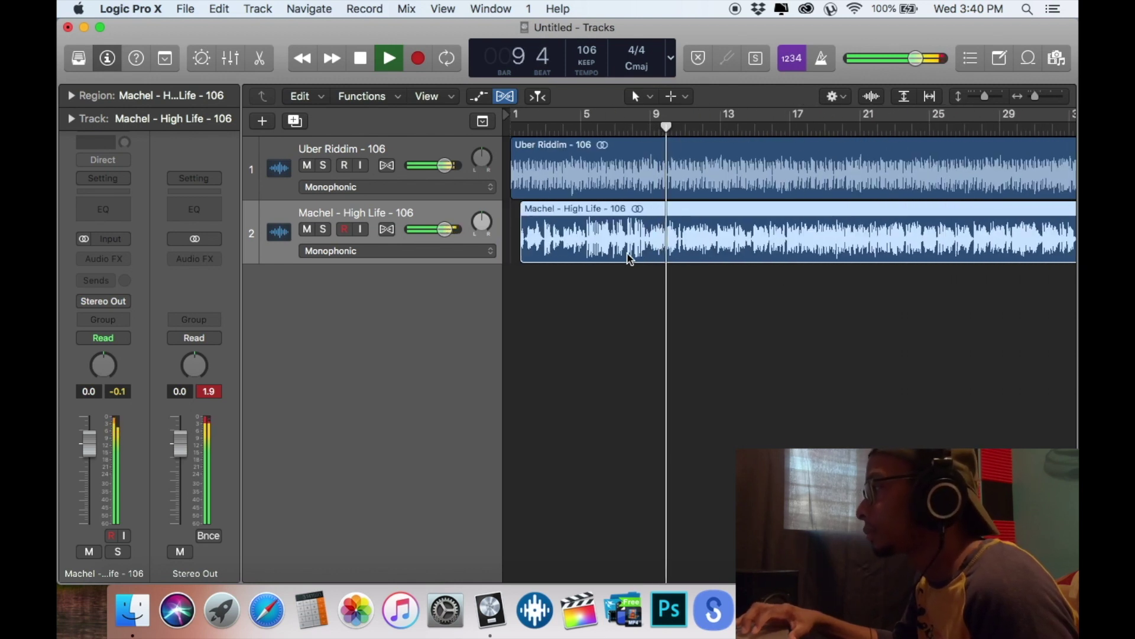
Replay both tracks from bar 1 to check how the acapella enters over the instrumental.
key(space)
click(512, 127)
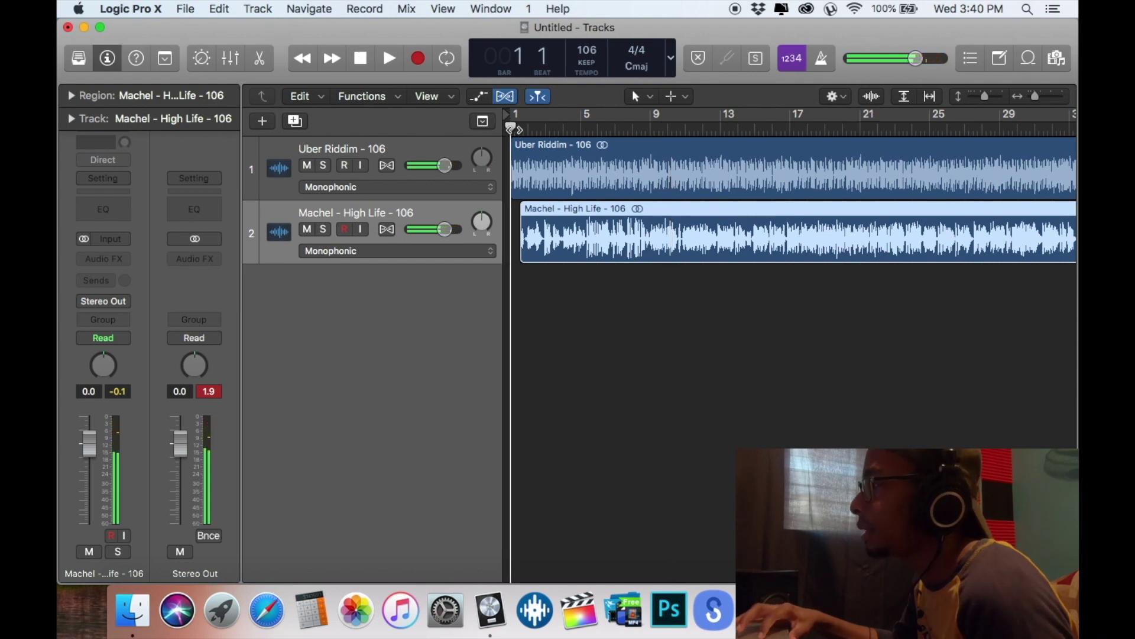
key(space)
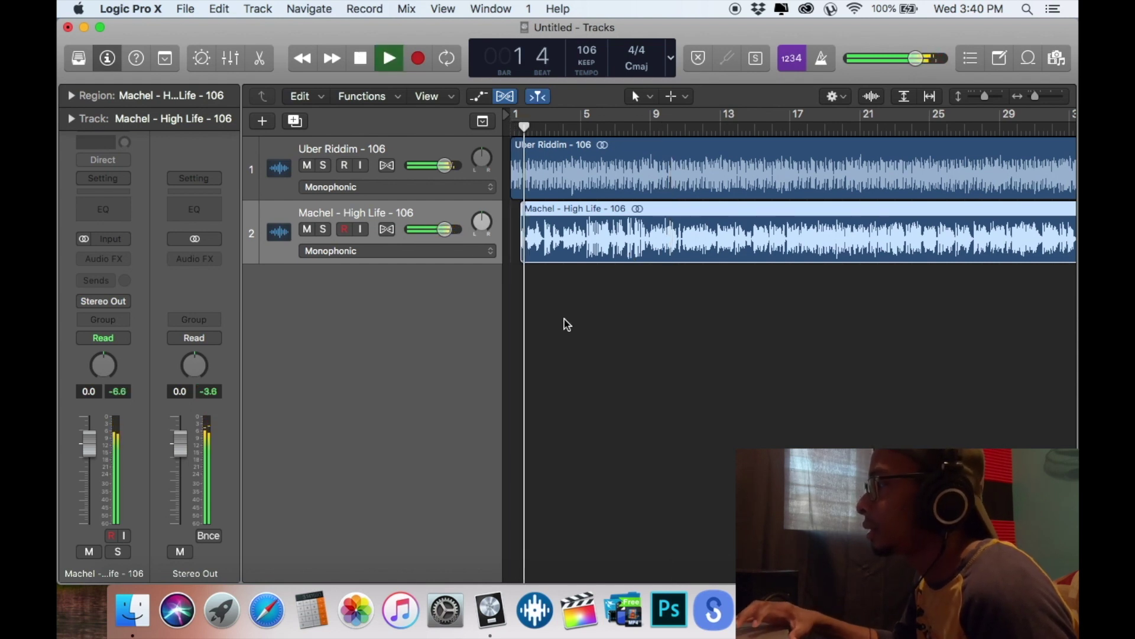
key(space)
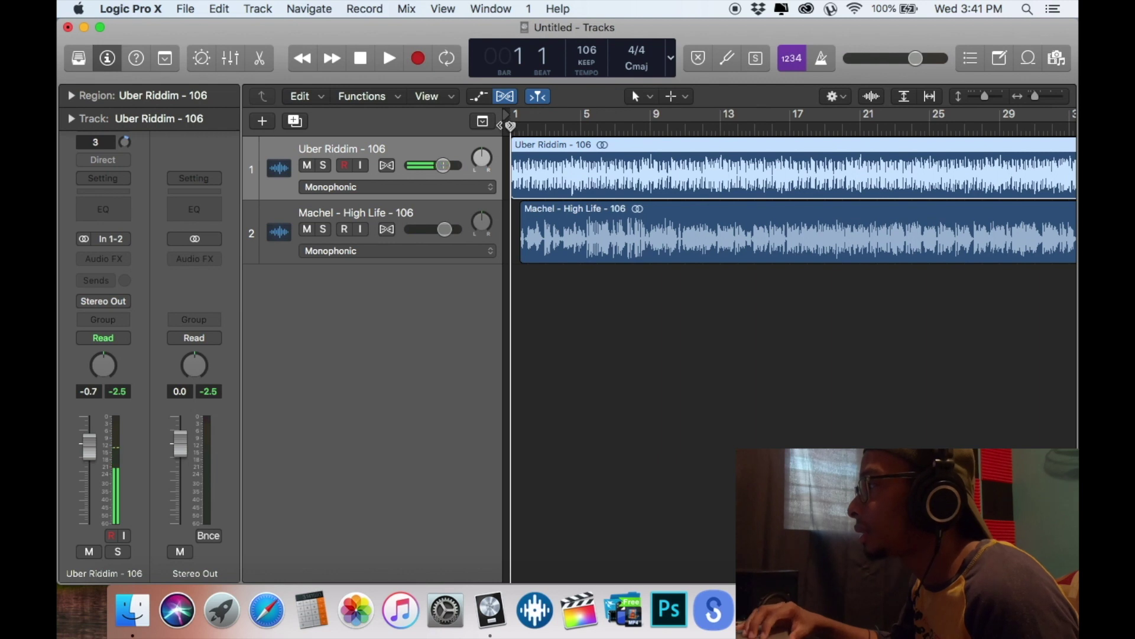
Lower the Uber Riddim track's volume to -2.2 dB during playback with the High Life track temporarily muted.
click(308, 230)
key(space)
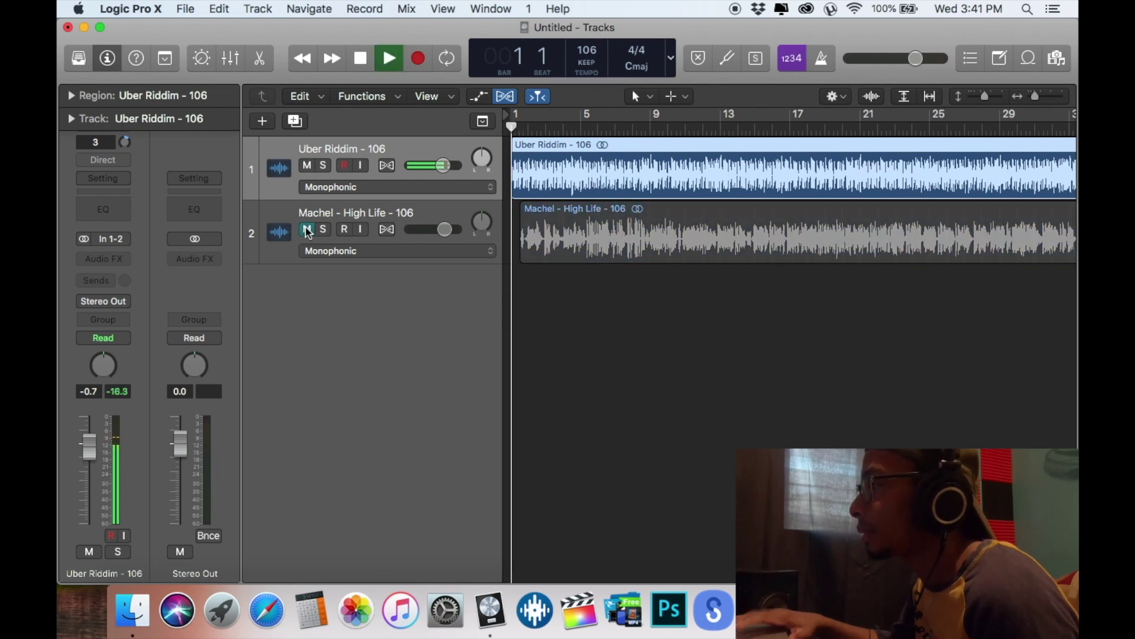
drag(91, 449, 90, 457)
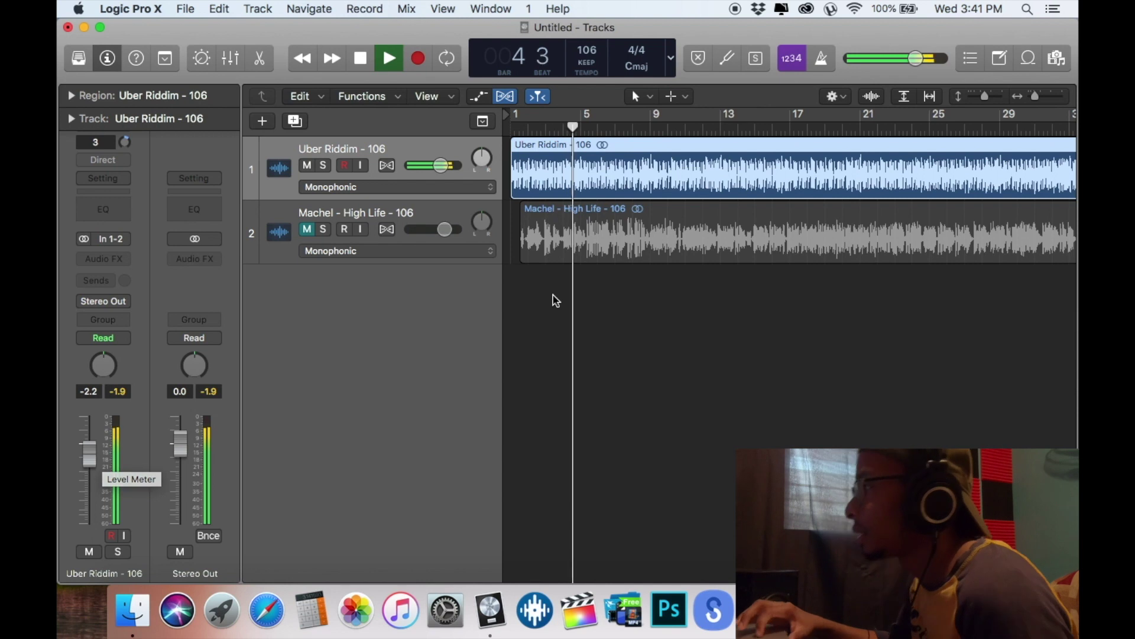
key(space)
click(308, 229)
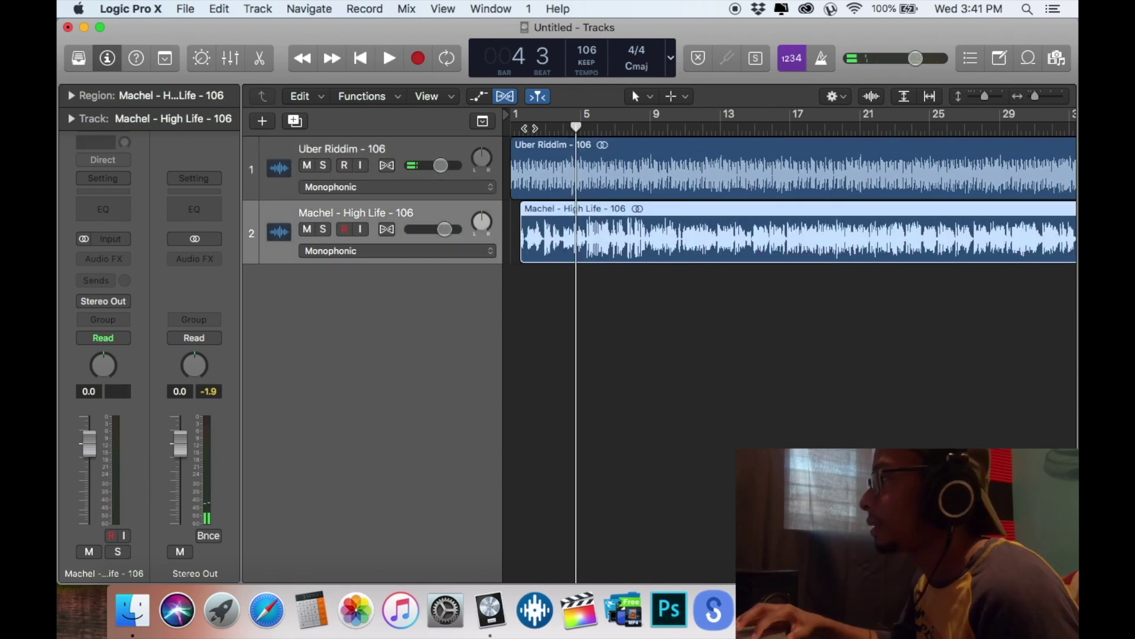
Play both tracks from bar 1 and lower the High Life track's volume to -2.9 dB.
click(524, 132)
key(Return)
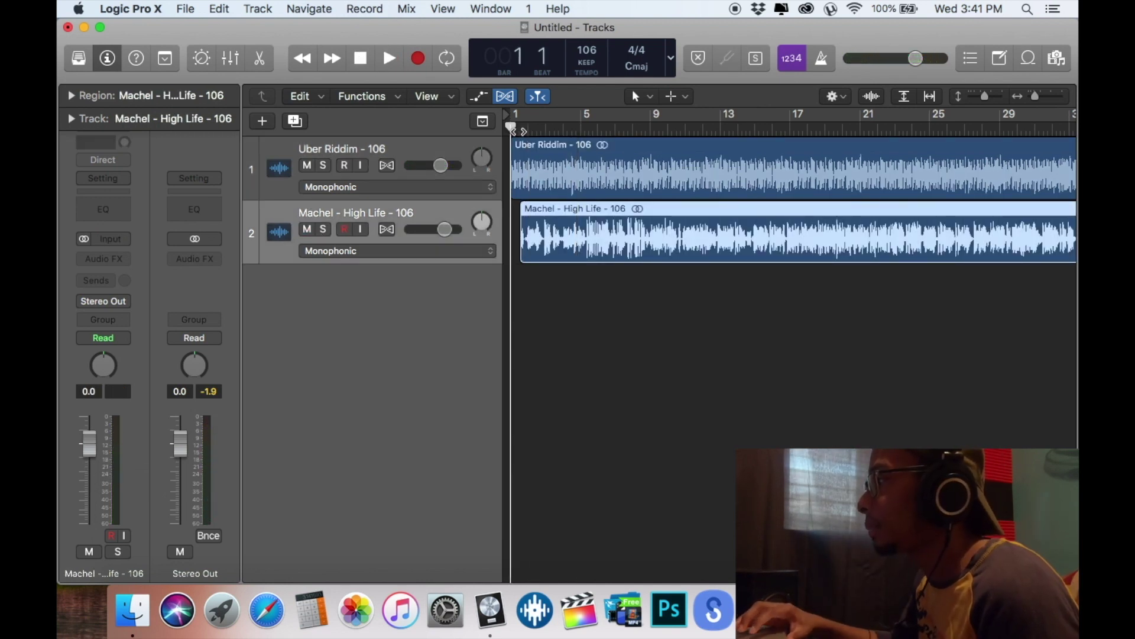
click(524, 132)
key(space)
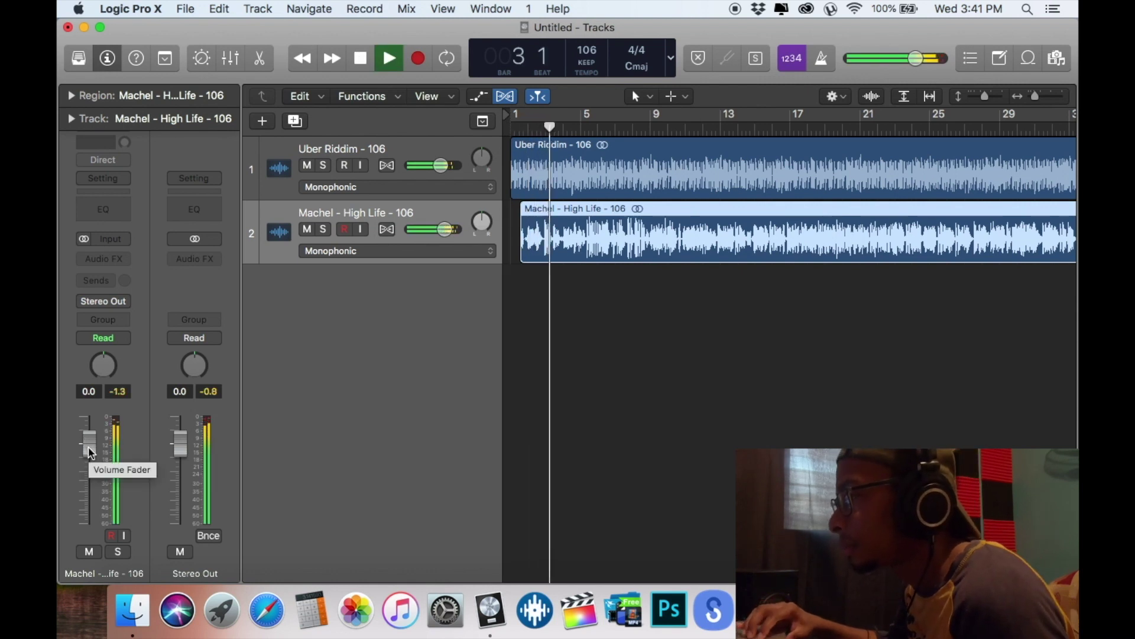
drag(87, 445, 87, 452)
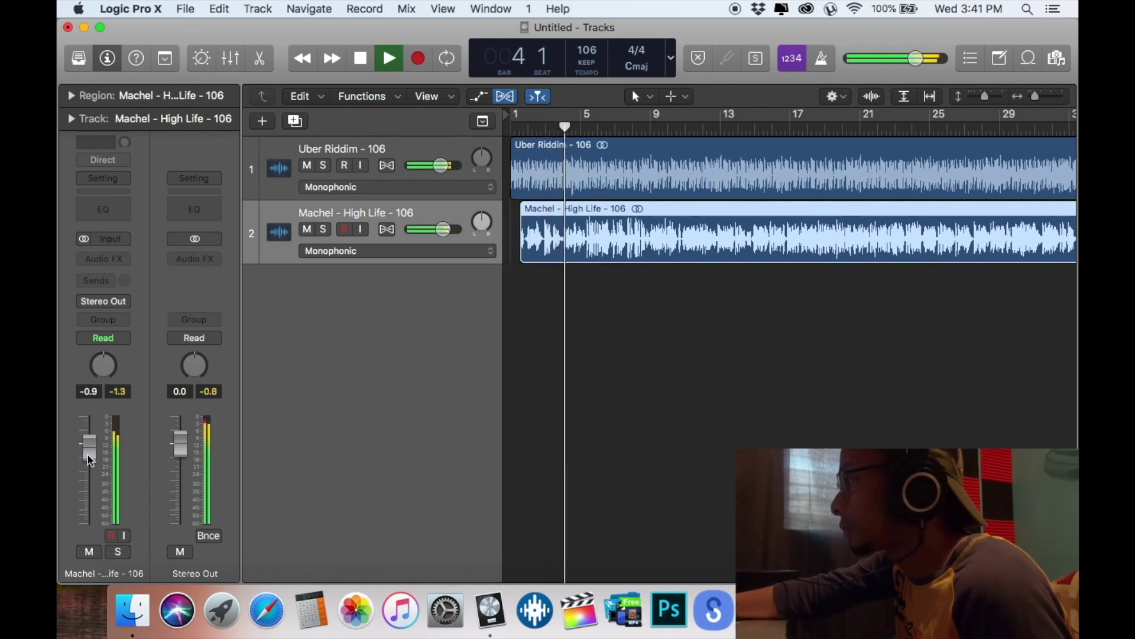
drag(89, 460, 88, 476)
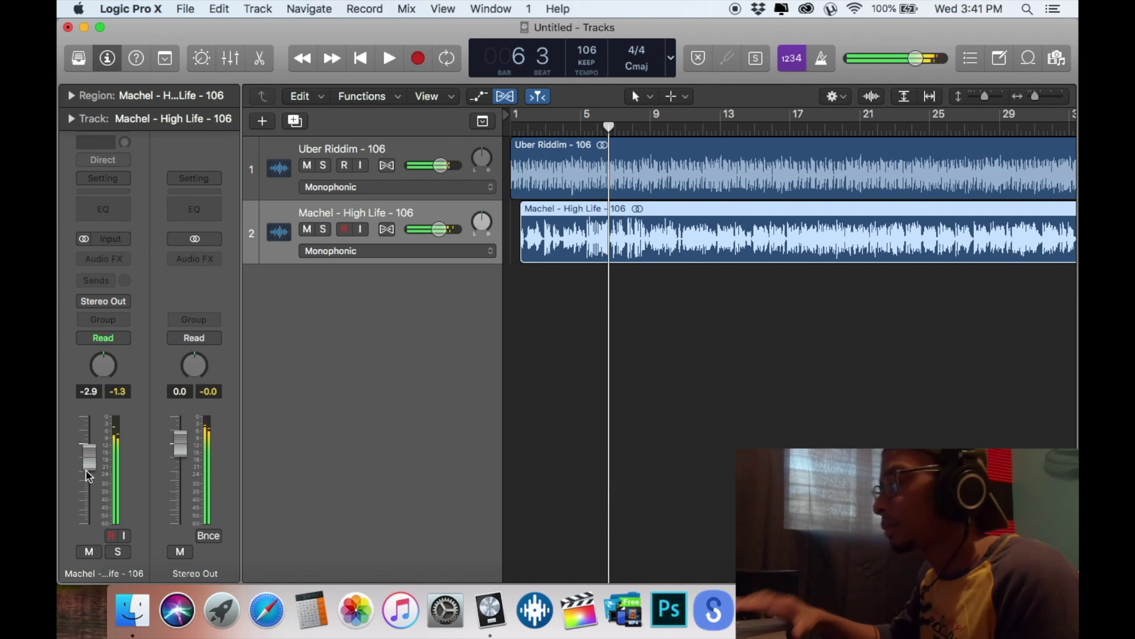
Add a stereo Channel EQ to the High Life track with a 100 Hz low cut and a +1.0 dB high shelf at 7500 Hz.
click(119, 261)
mouse_move(147, 341)
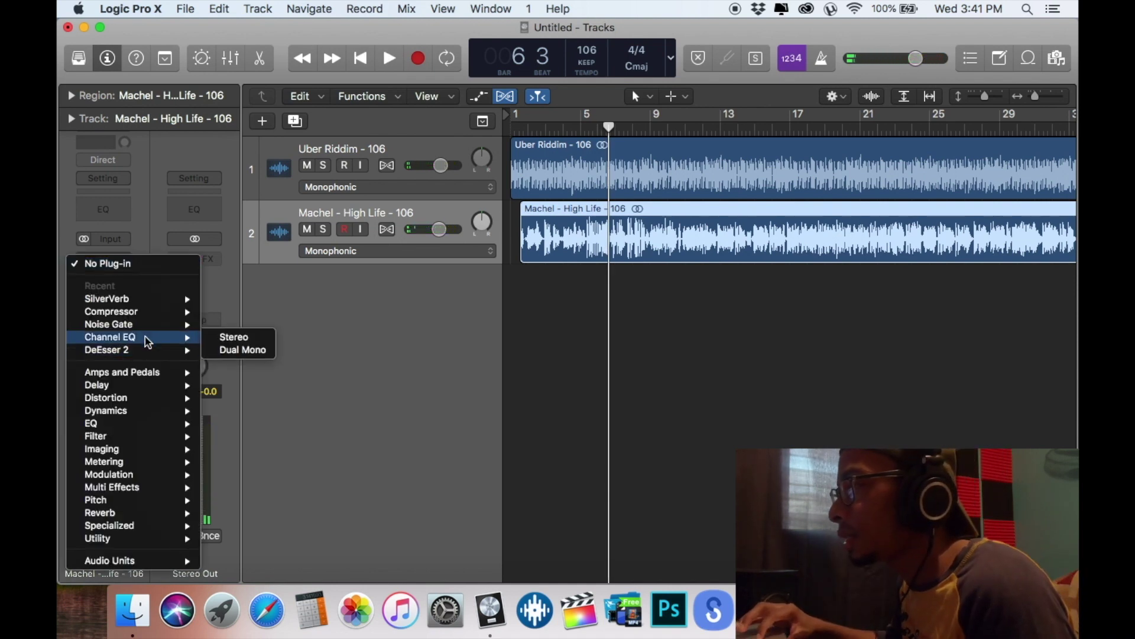
click(219, 343)
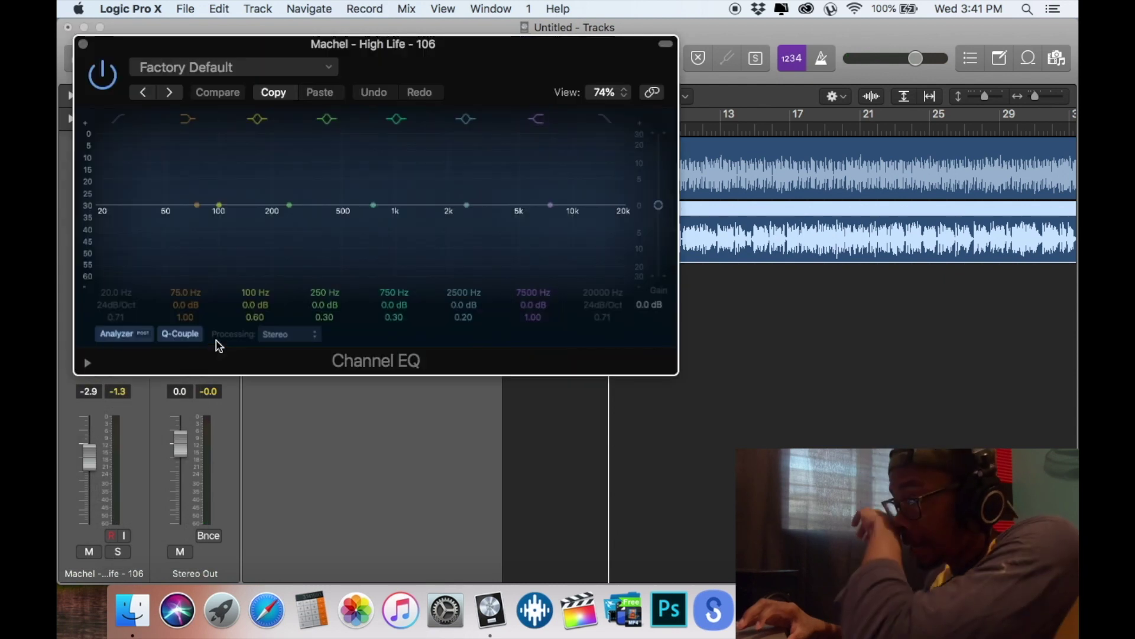
click(119, 125)
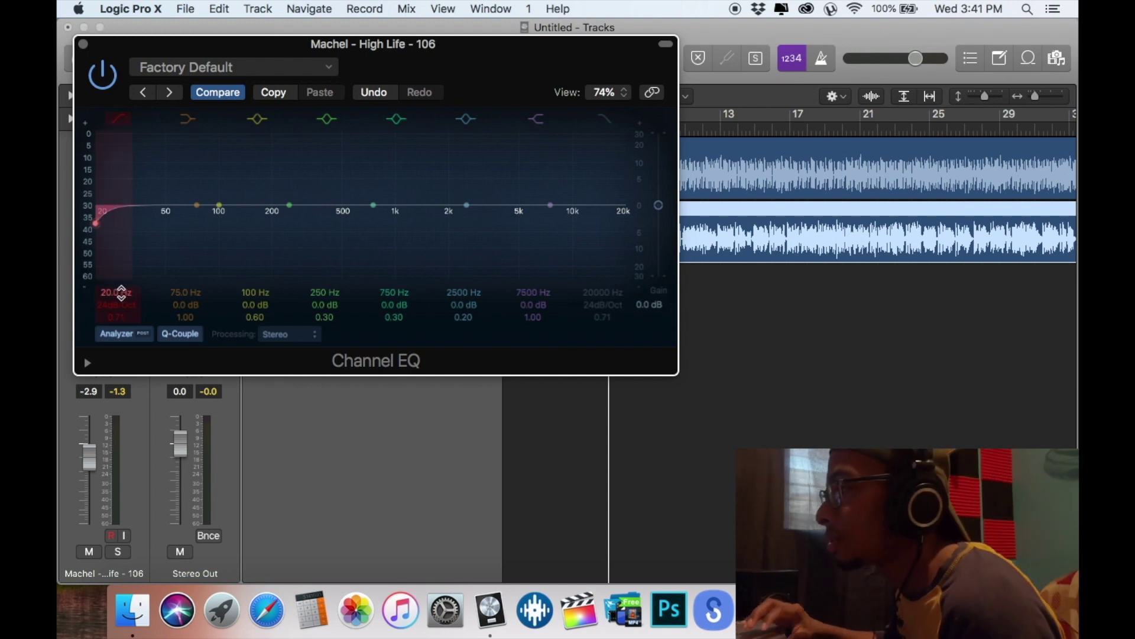
mouse_move(114, 294)
mouse_down()
mouse_move(115, 260)
mouse_move(116, 294)
mouse_up()
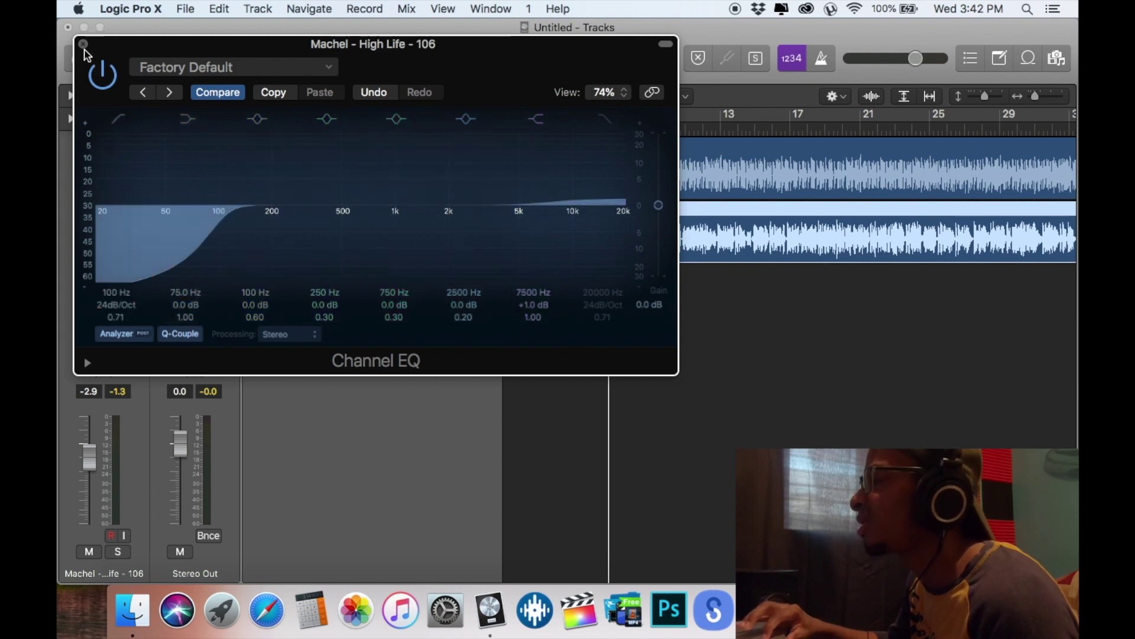
click(84, 44)
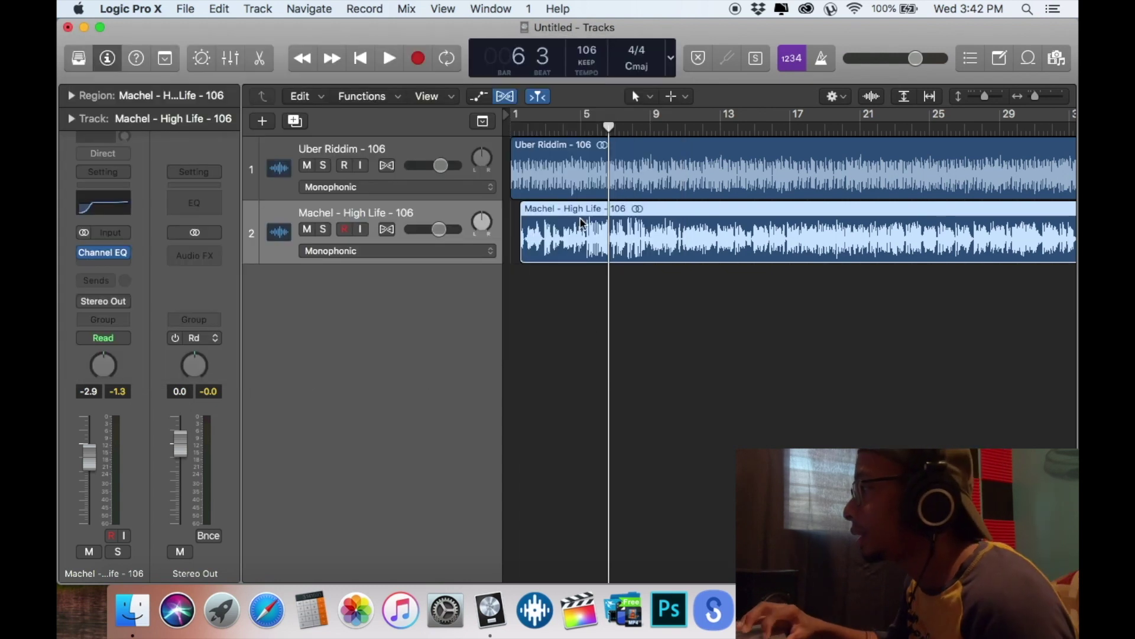
Play the mix from near the acapella's start to judge the equalized vocal.
double_click(527, 128)
key(super+Right)
key(super+Right)
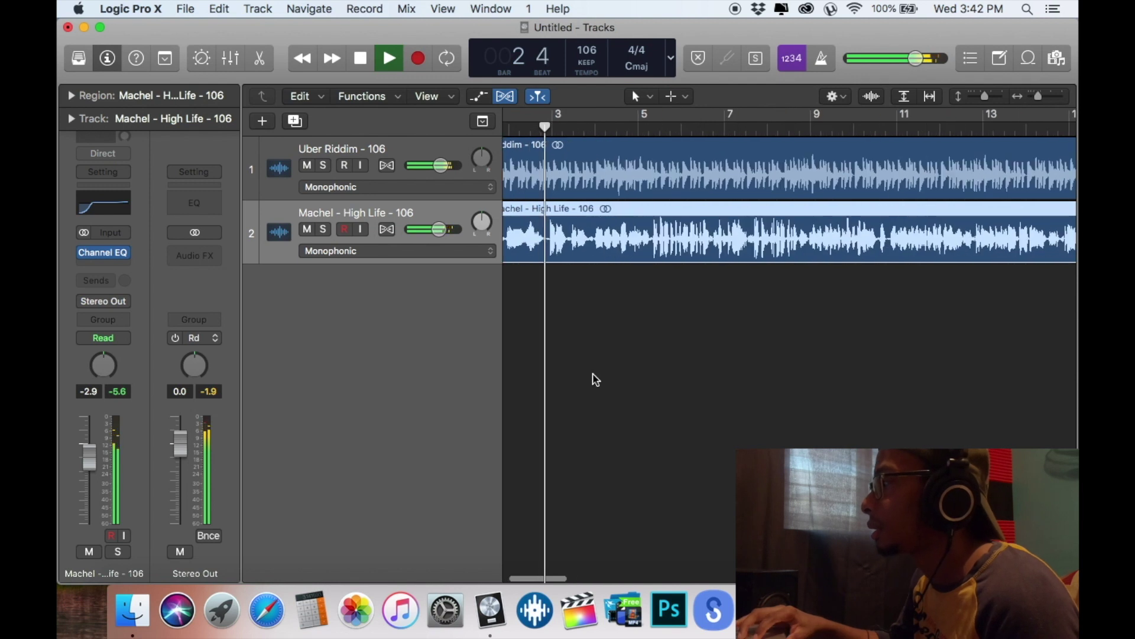
key(super+Left)
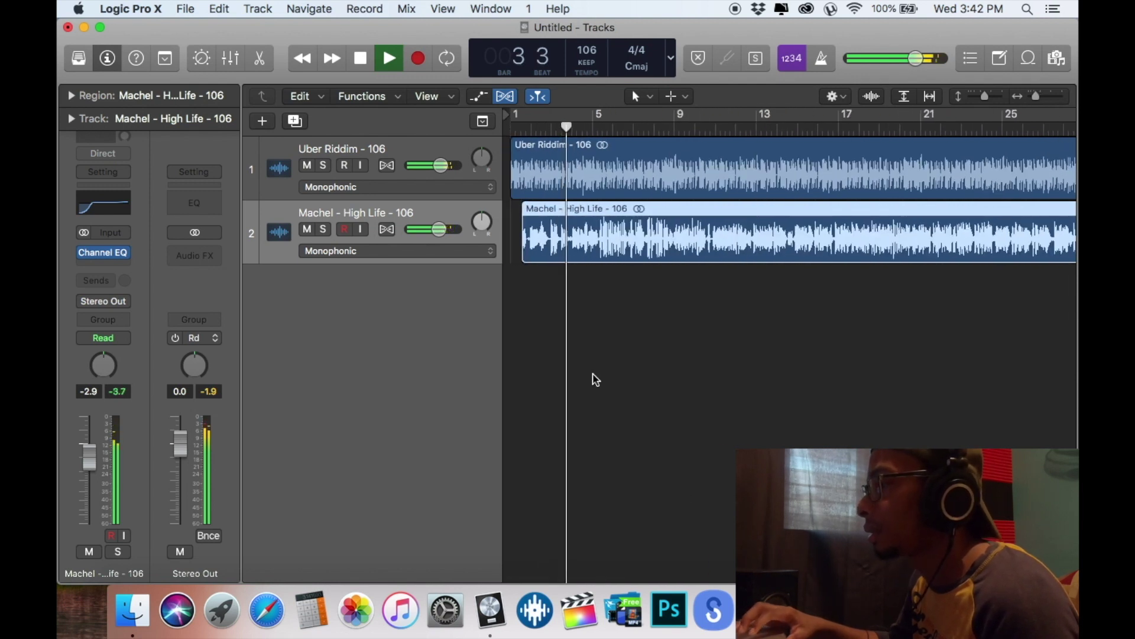
key(space)
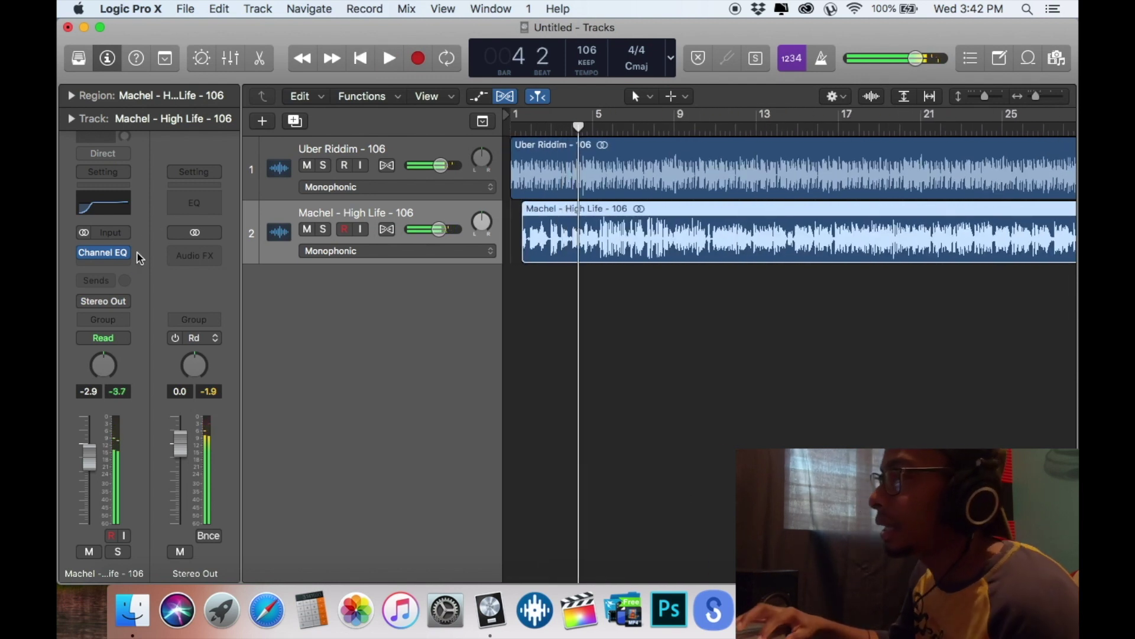
Add a stereo SilverVerb to the High Life track with 85% dry and 13% wet output.
click(111, 263)
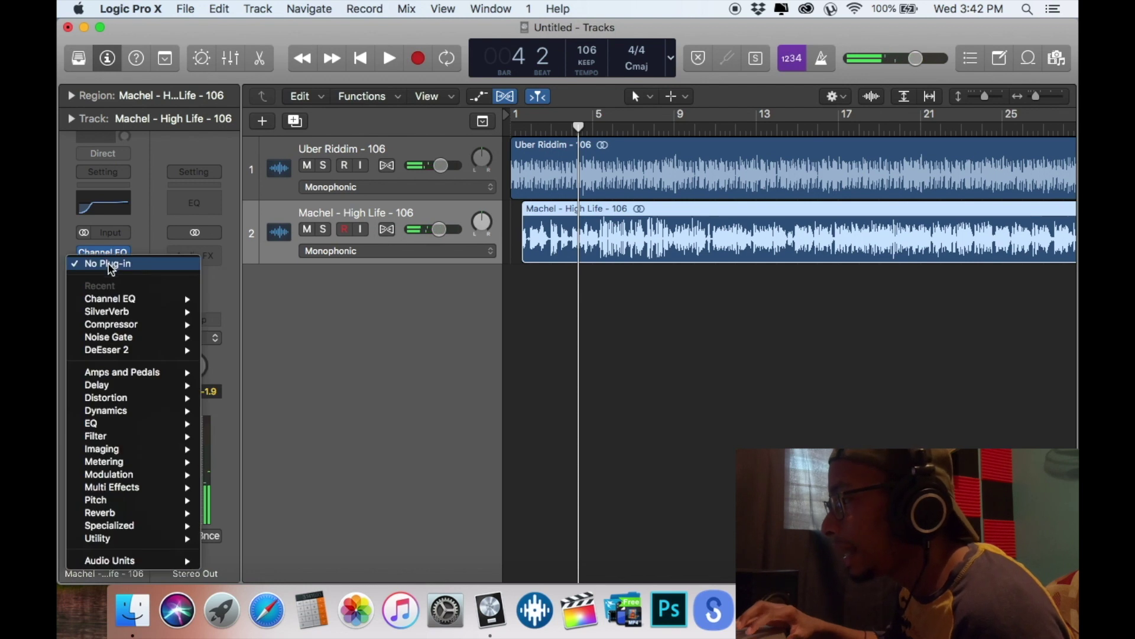
mouse_move(180, 515)
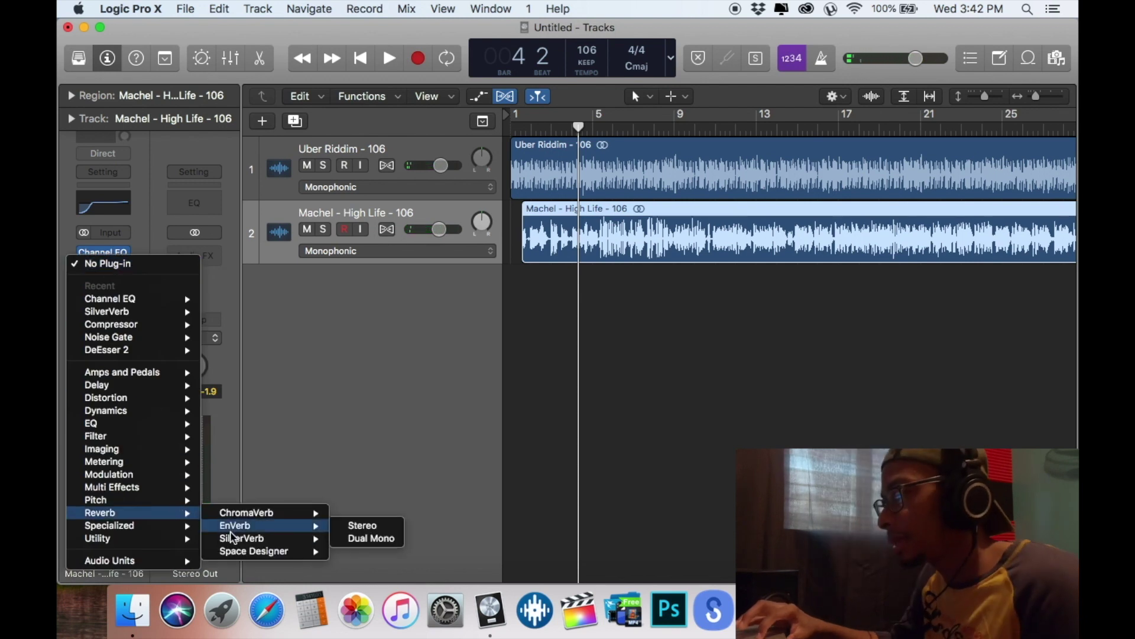
mouse_move(237, 538)
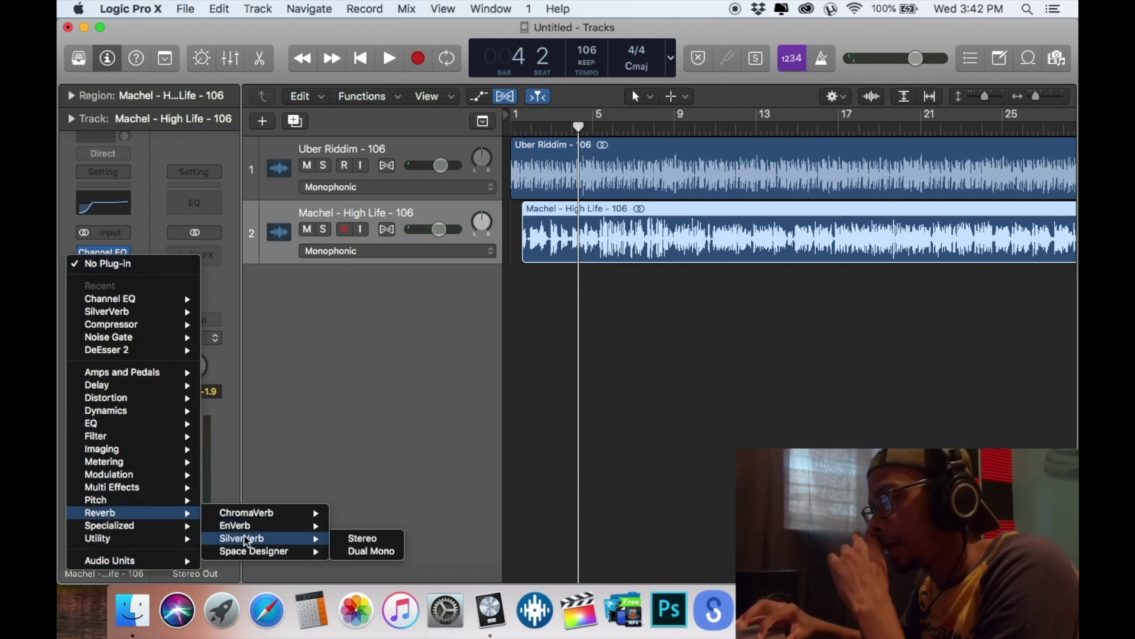
click(346, 539)
drag(598, 213, 605, 202)
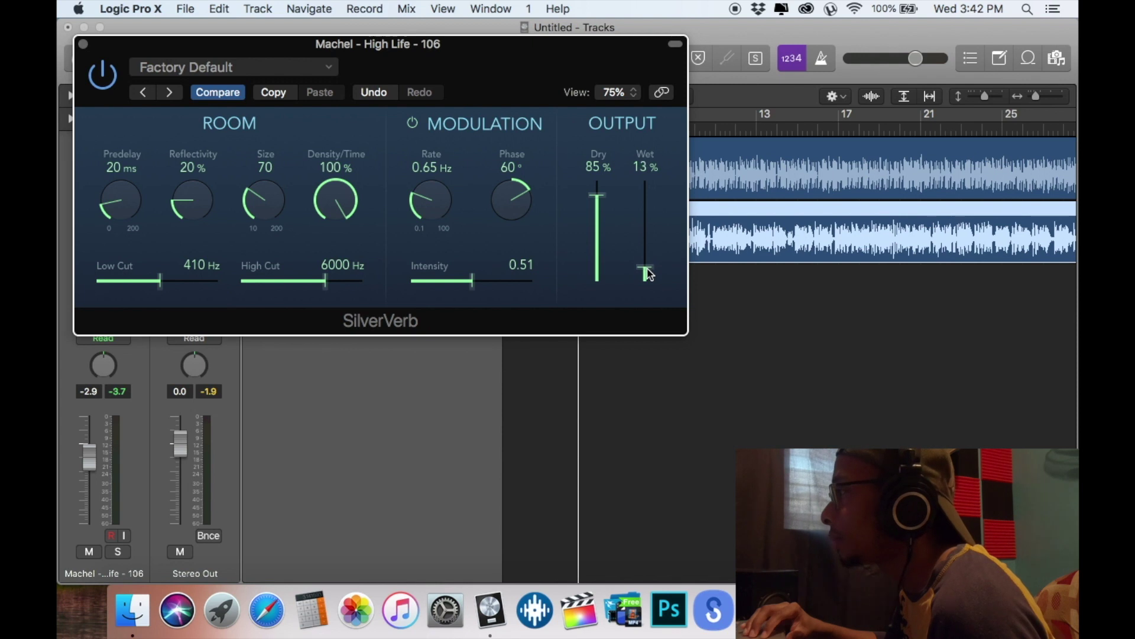
key(super+w)
Play the mix from the beginning to about bar 6 to hear the reverb on the acapella.
key(Return)
key(space)
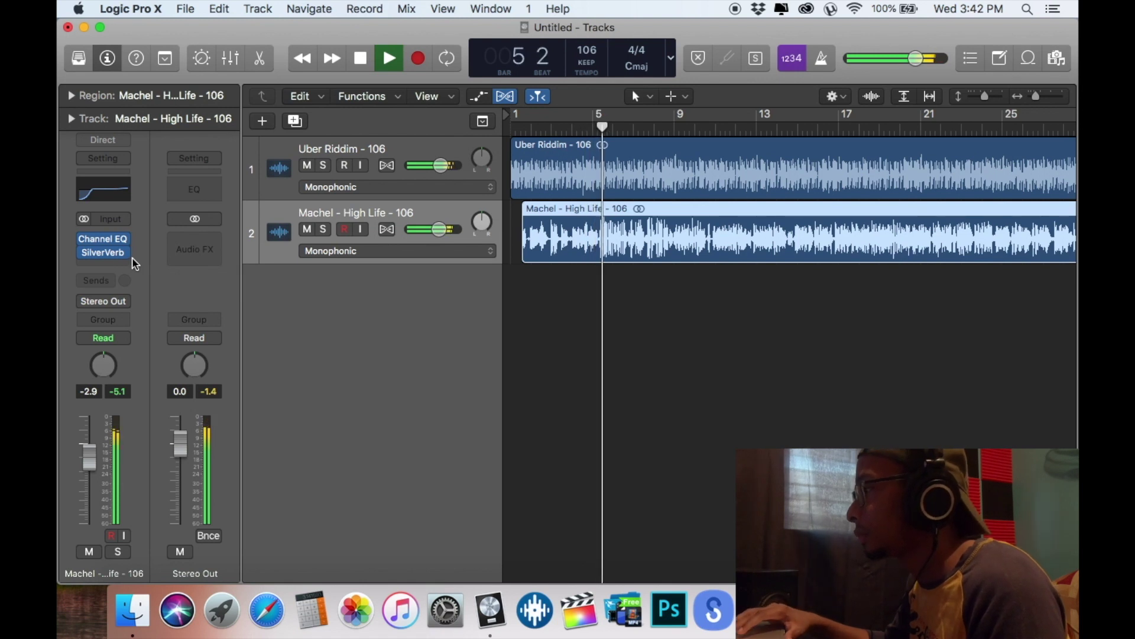
key(space)
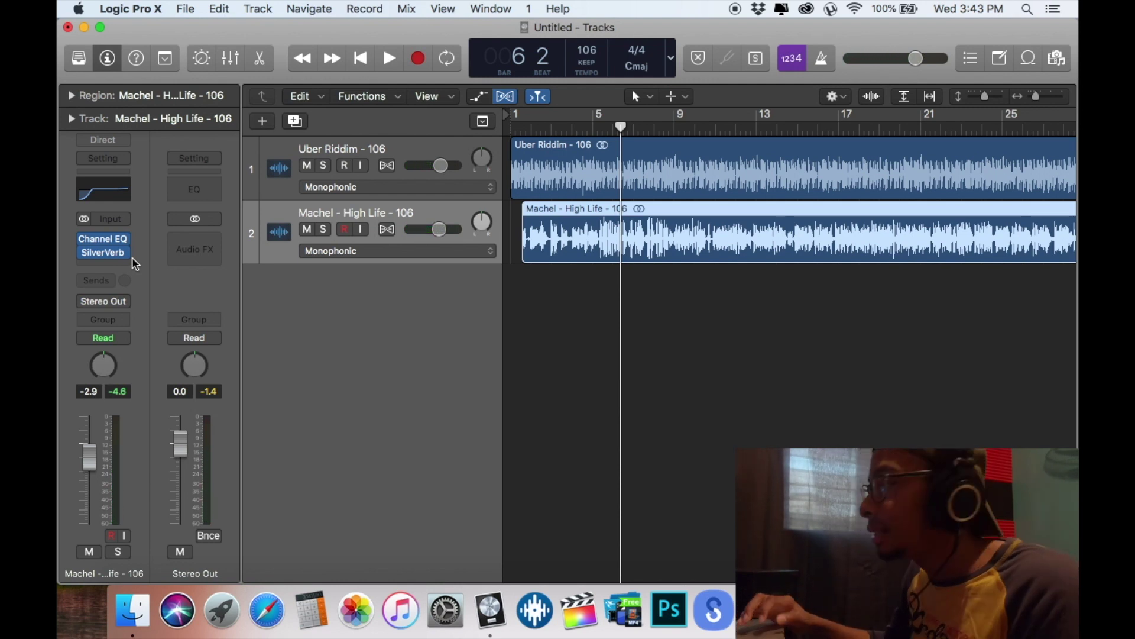
Find and open VirtualDJ.
click(1028, 7)
text(virtualDJ)
key(Return)
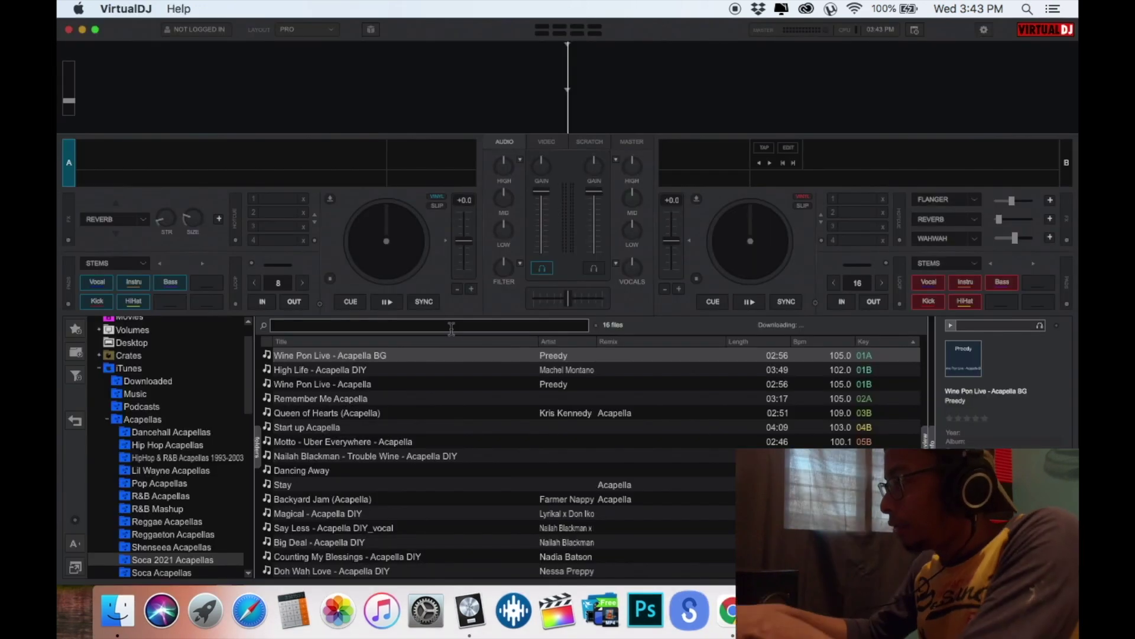
Search the VirtualDJ library for "uber ridd" and load Teamfoxx's Uber Riddim Instrumental onto deck A.
text(uber rudd)
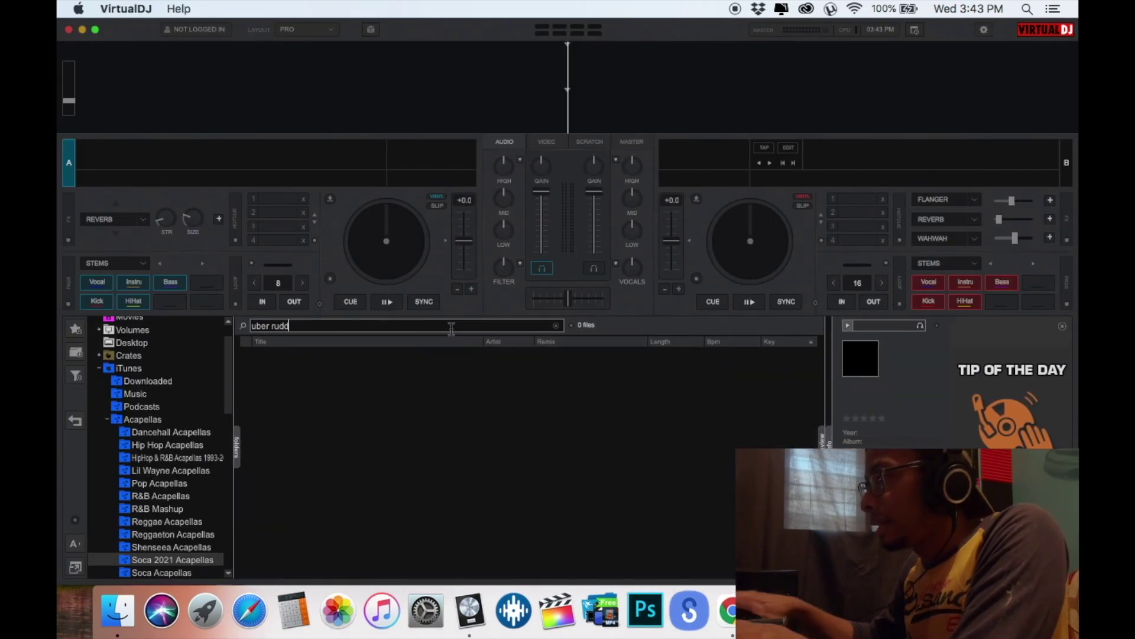
key(BackSpace)
key(BackSpace)
key(BackSpace)
text(idd)
drag(438, 442, 417, 227)
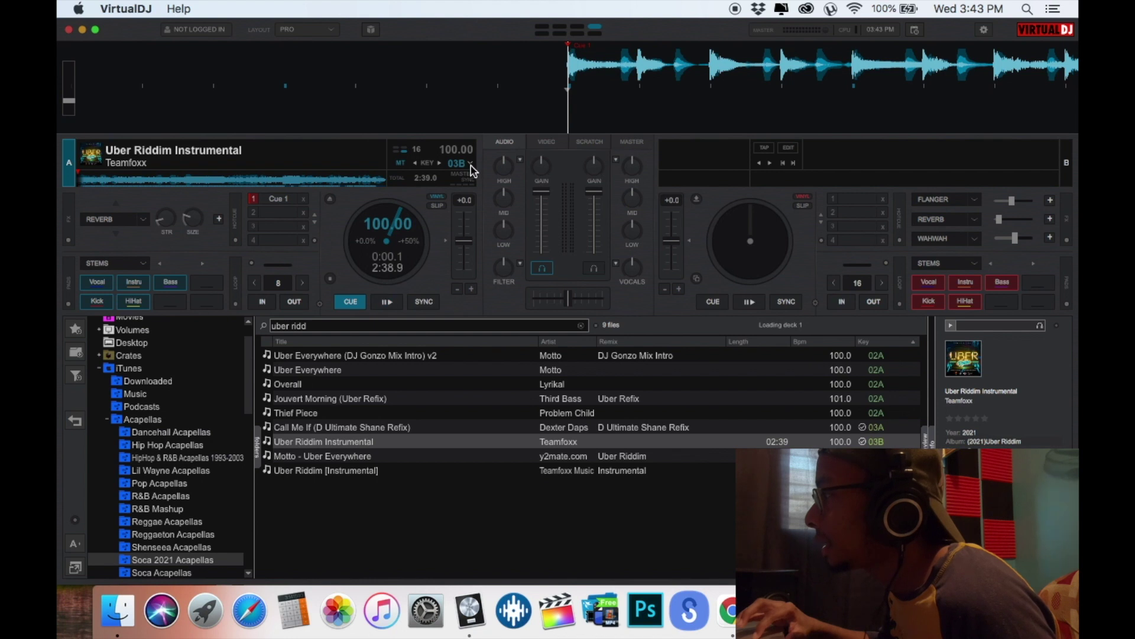
Search the VirtualDJ library for "machel high" and load High Life - Acapella DIY onto deck B.
click(351, 326)
text(machel high)
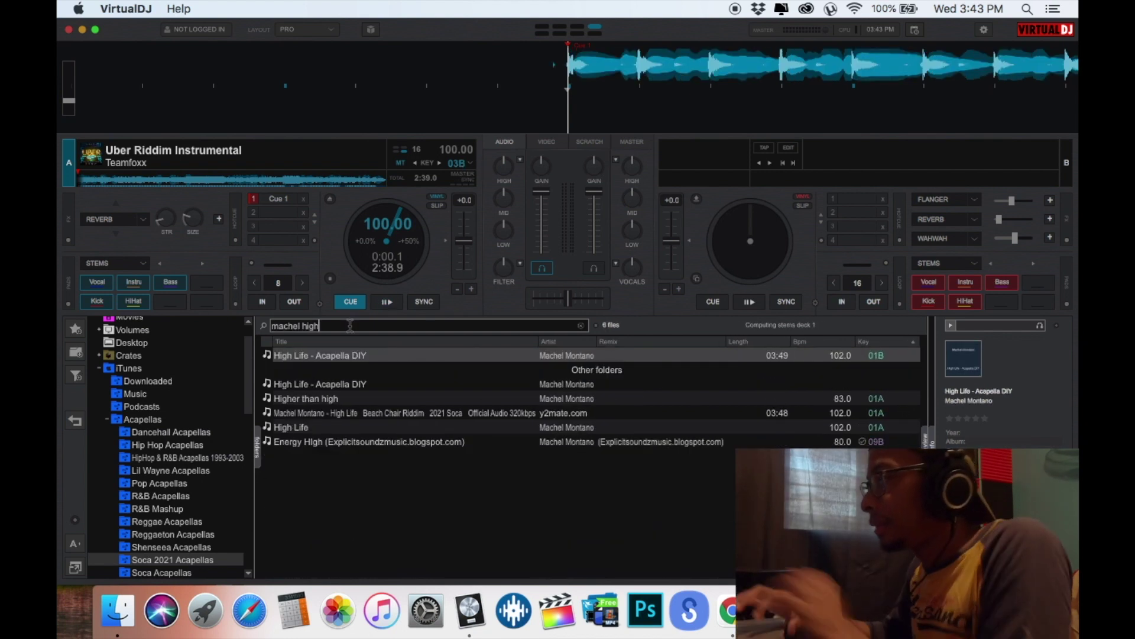
drag(350, 355, 758, 251)
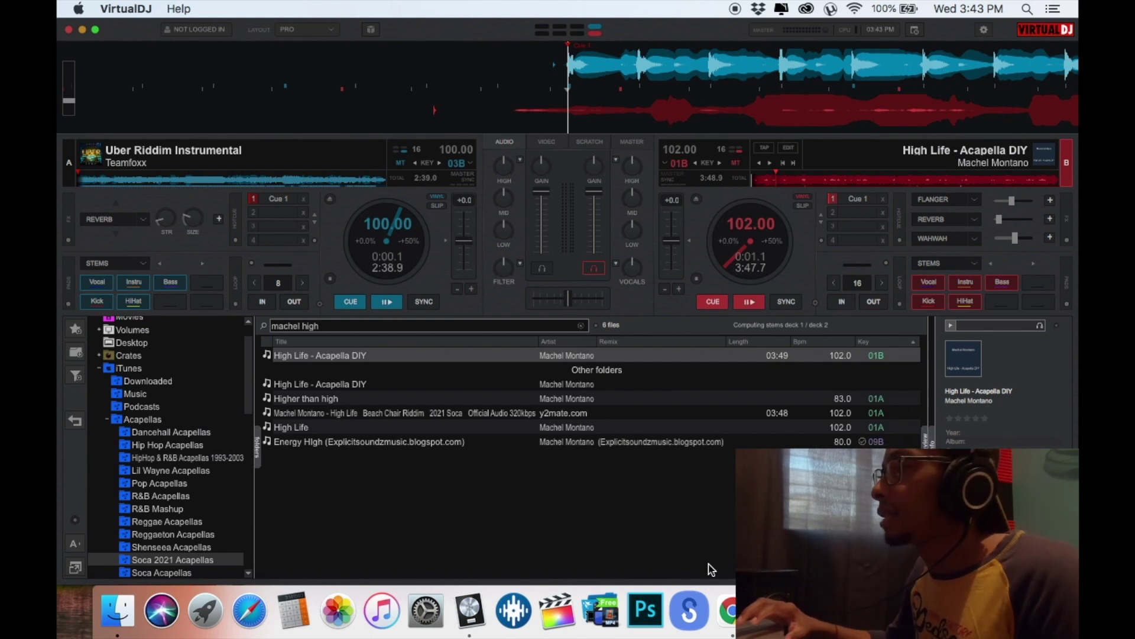
Play the Uber Riddim instrumental on deck A briefly and shift the High Life acapella's key on deck B to +2 - 03B (exact match).
click(391, 305)
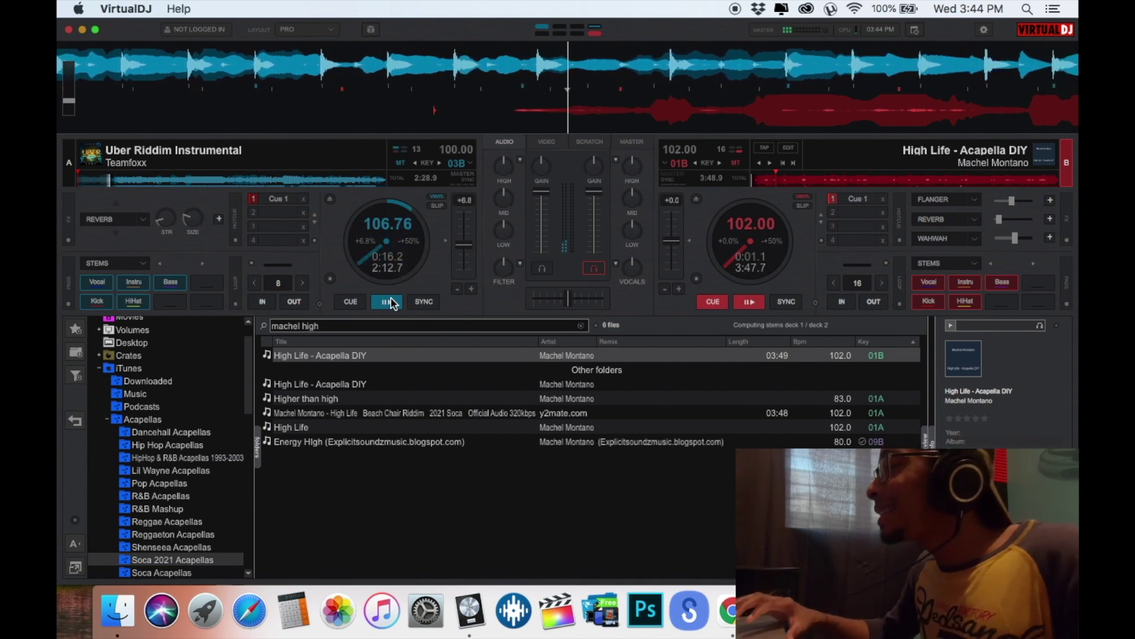
click(391, 299)
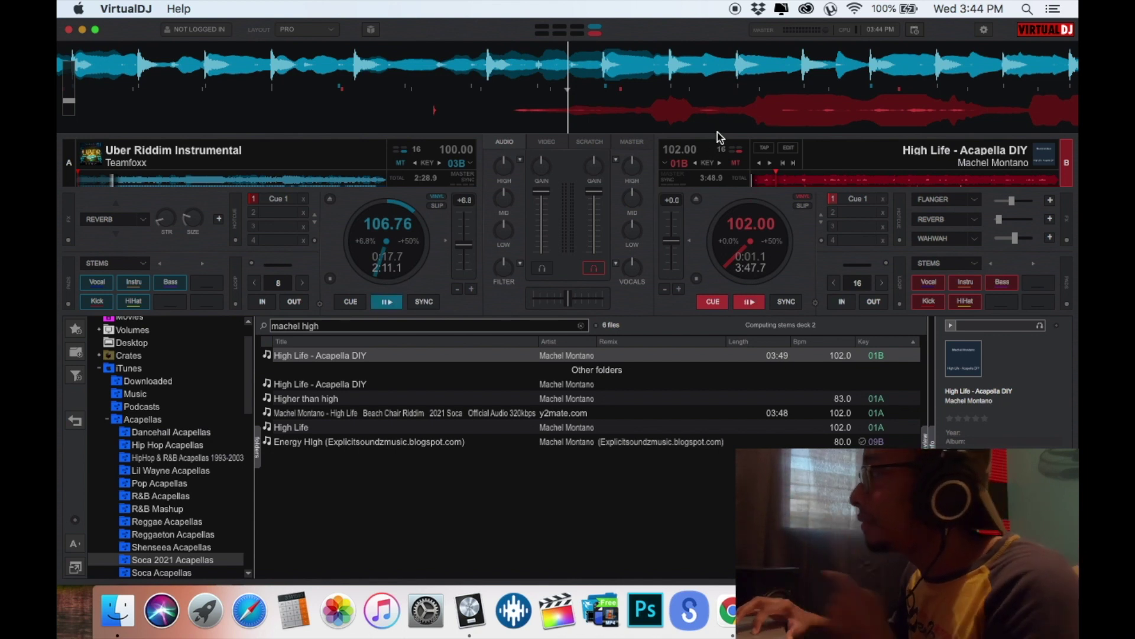
click(667, 163)
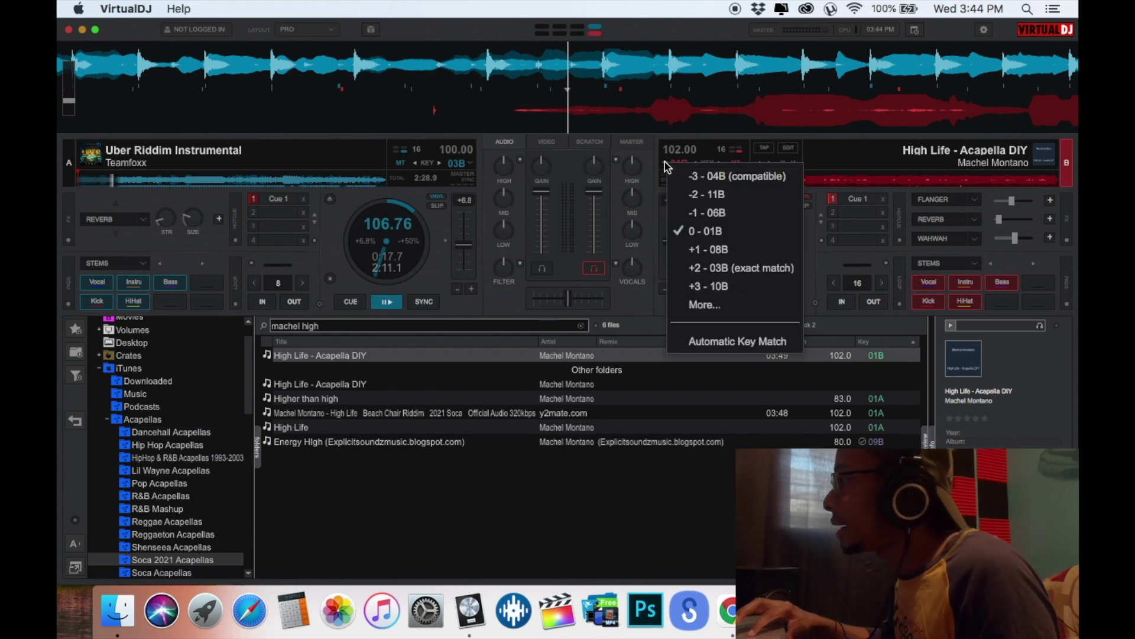
click(731, 271)
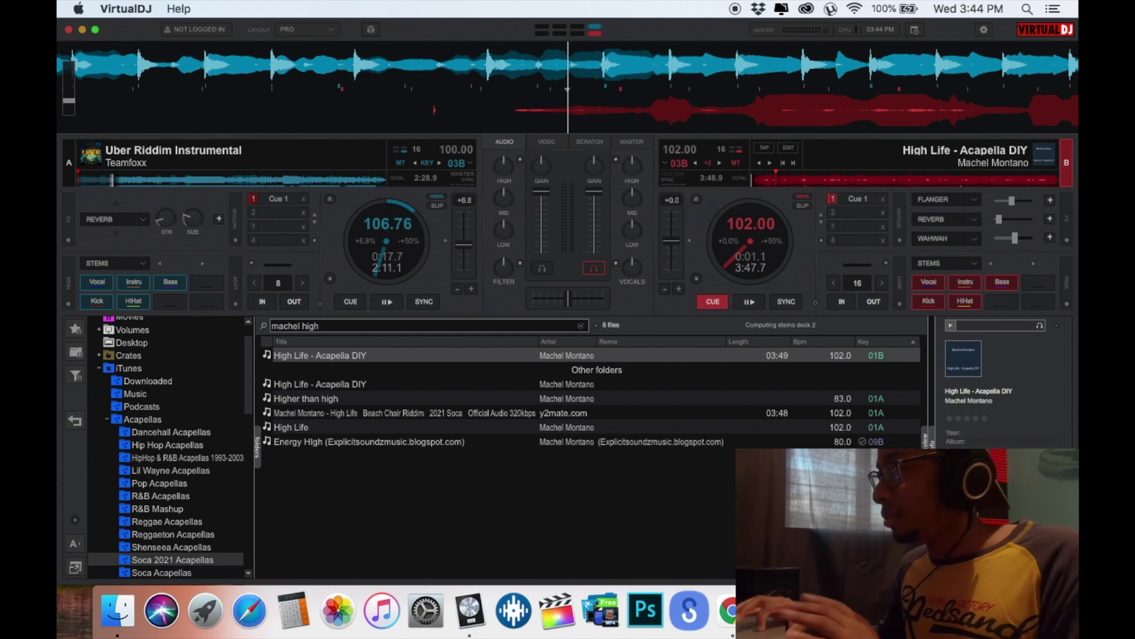
Switch to Logic Pro X and transpose the High Life region by 2 semitones.
click(470, 612)
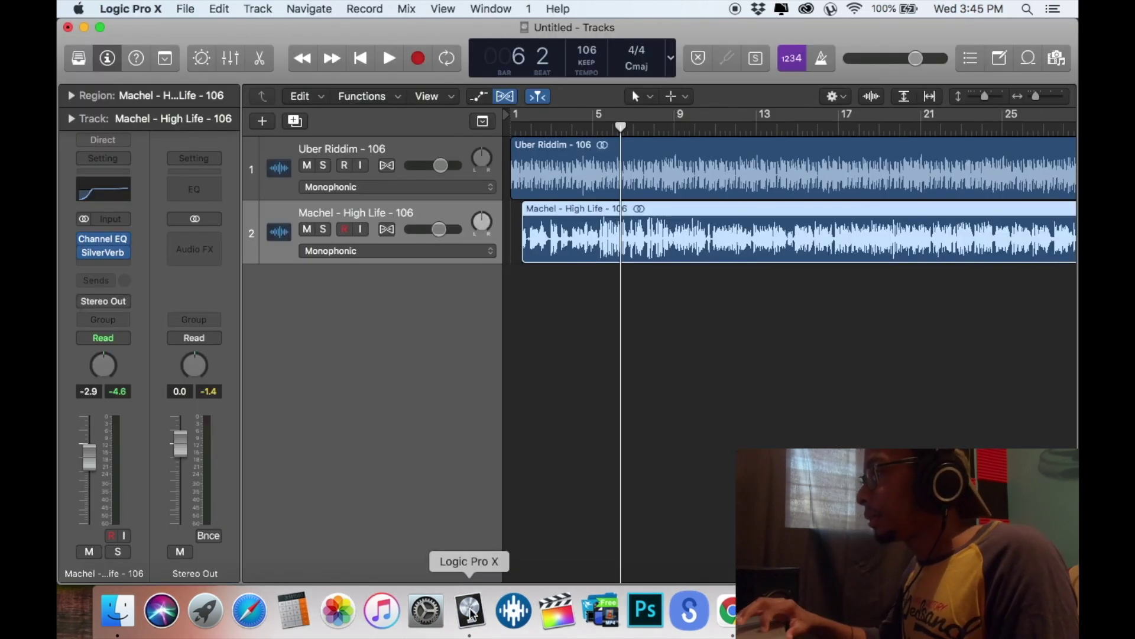
click(68, 96)
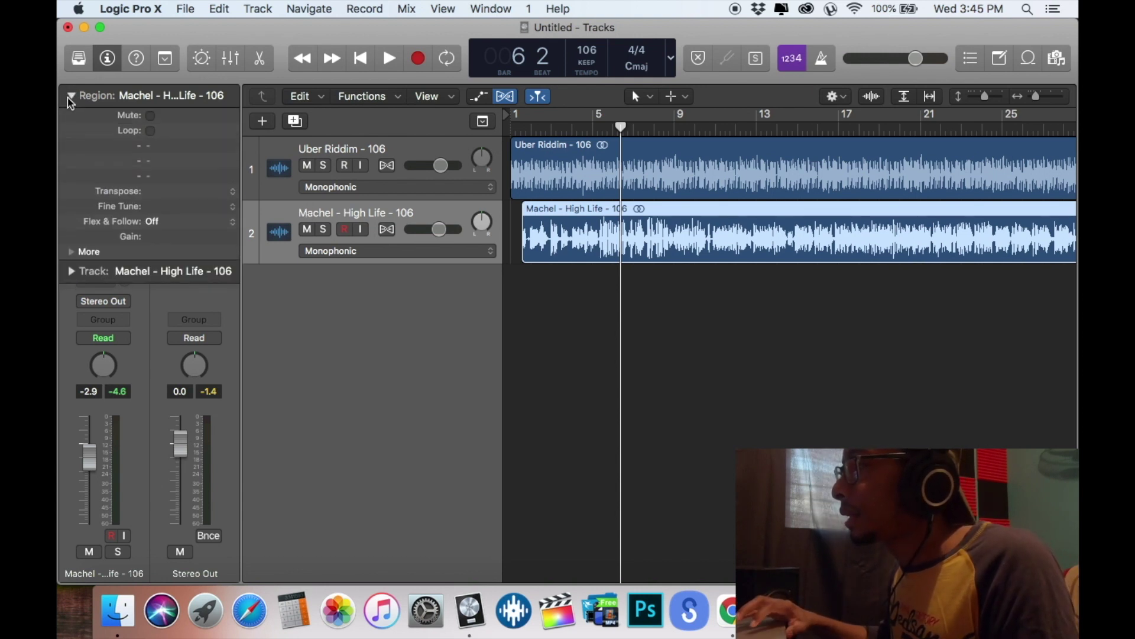
double_click(191, 190)
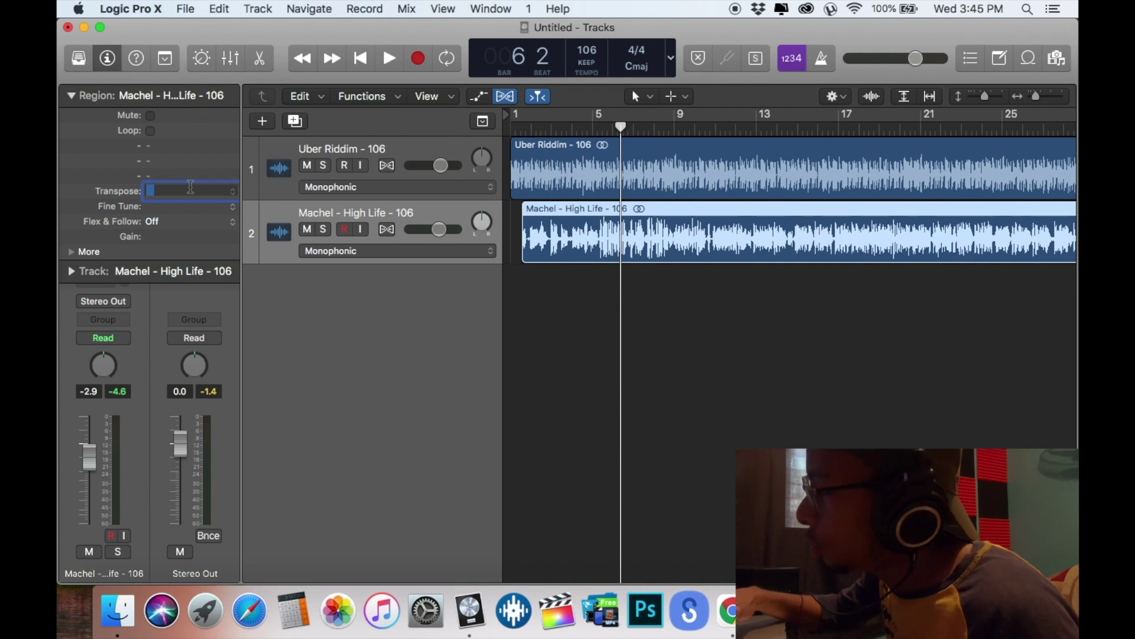
text(2)
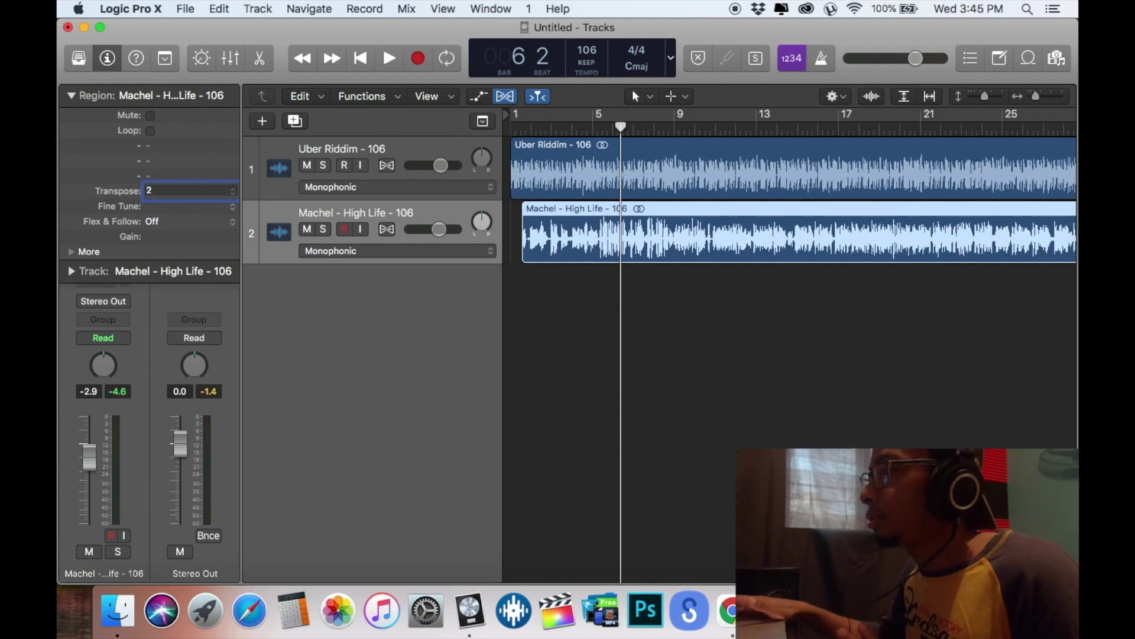
key(Return)
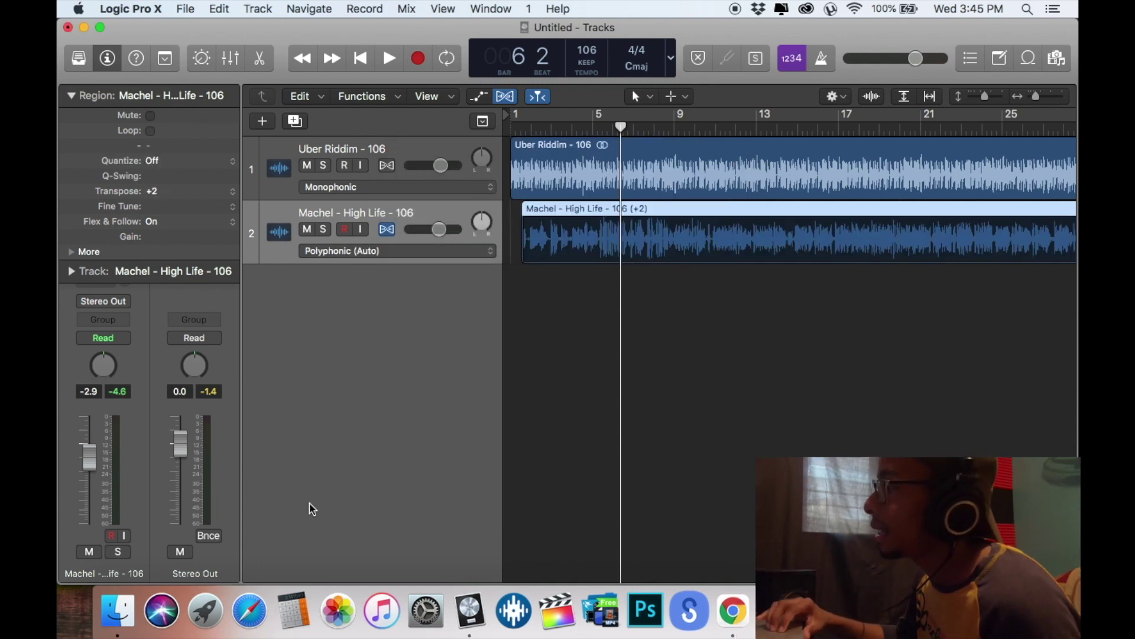
Play the mix from the beginning to about bar 18 to hear the transposed acapella.
click(531, 125)
drag(531, 126, 504, 131)
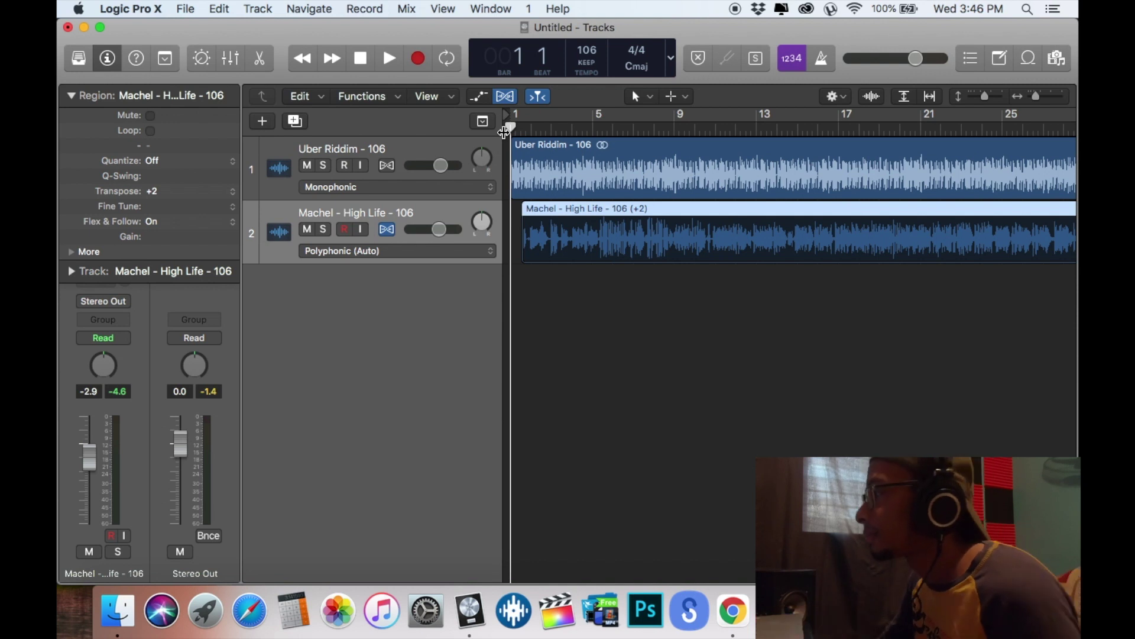
key(space)
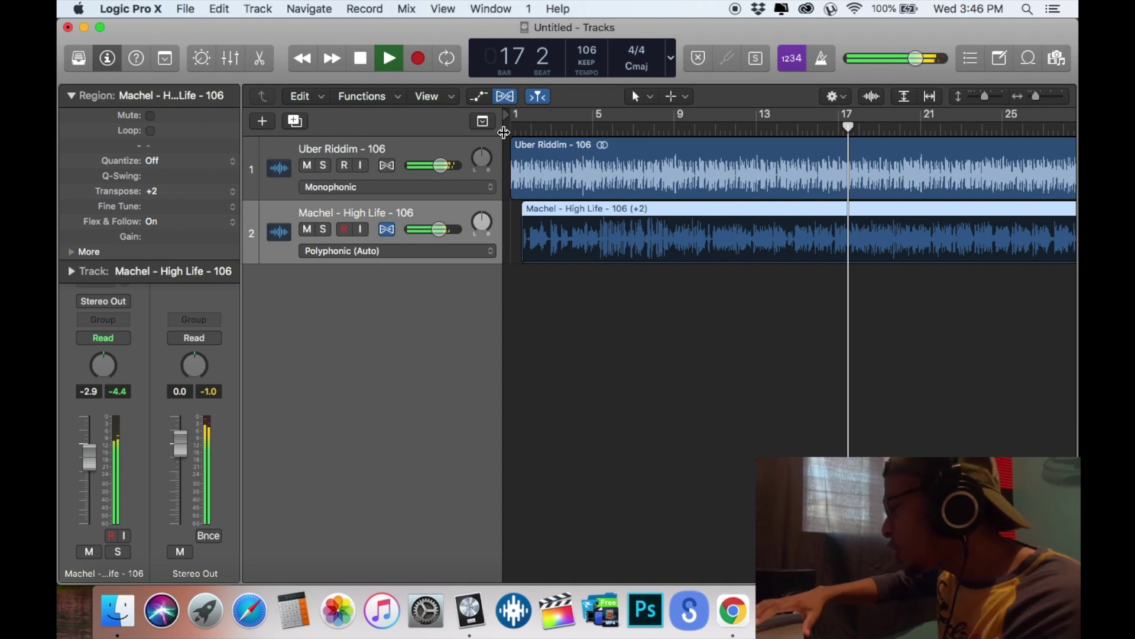
key(space)
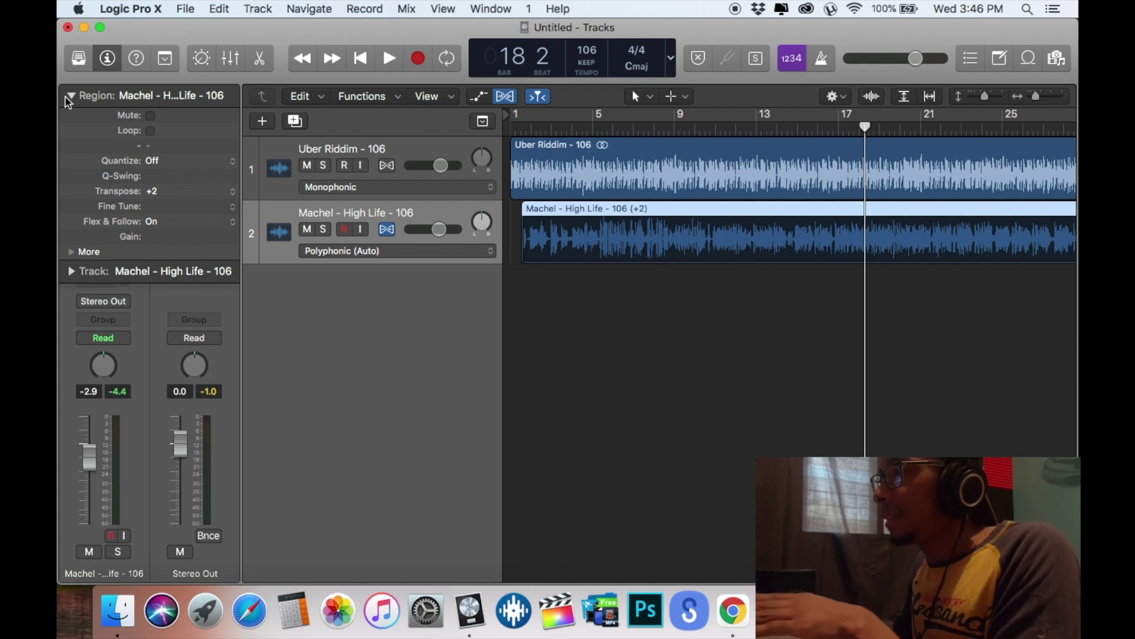
Reset the High Life region's transposition and collapse its region settings.
double_click(164, 193)
key(Return)
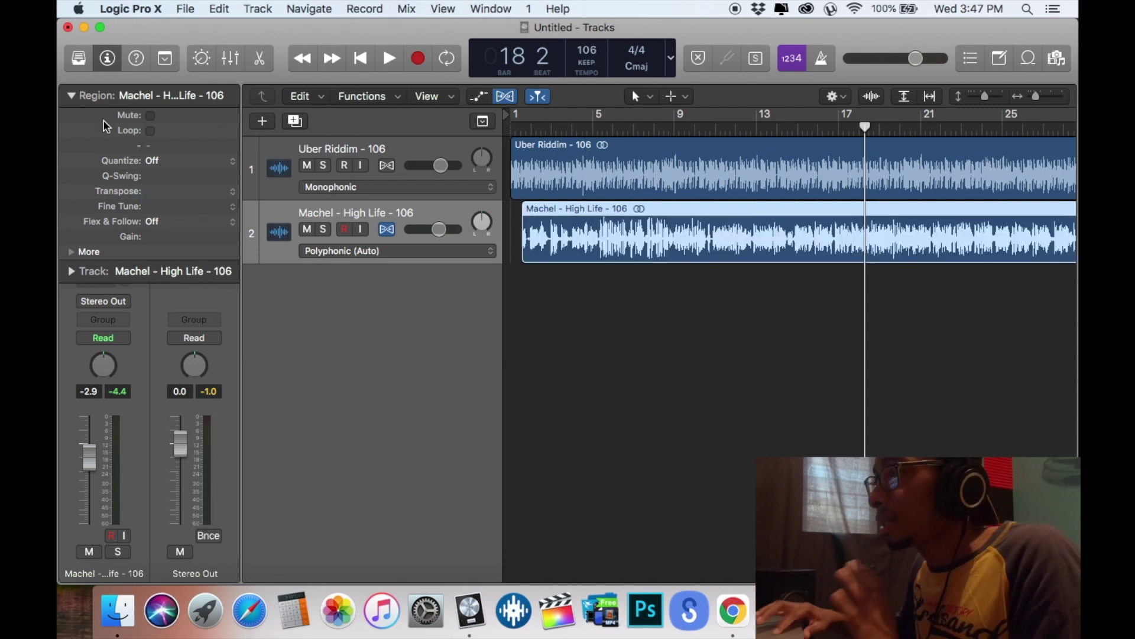
click(72, 97)
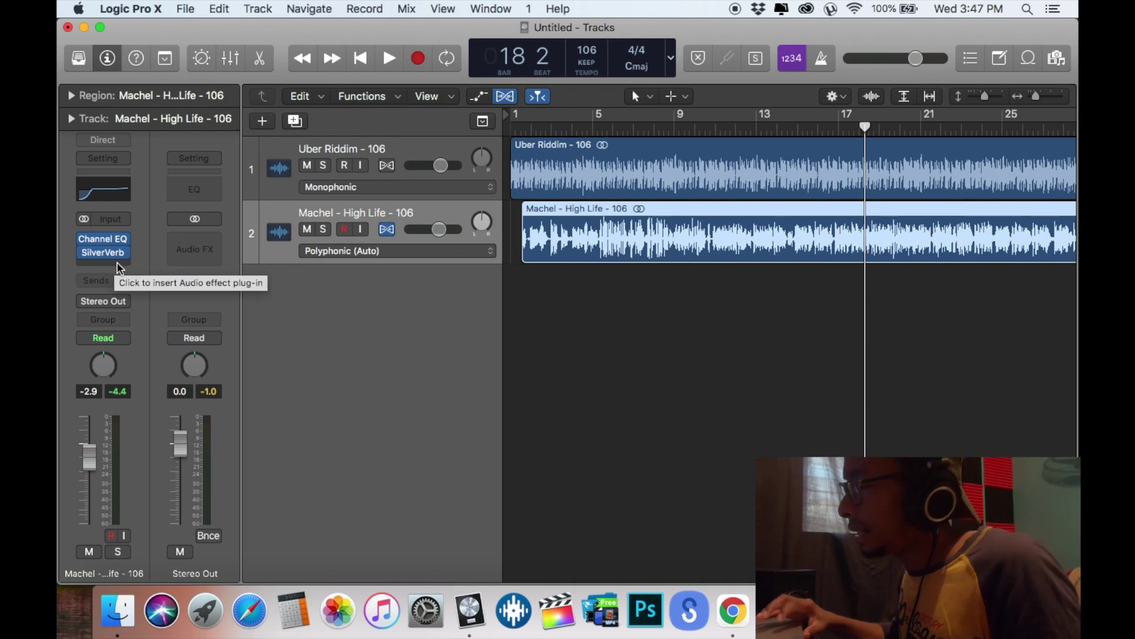
Add a stereo Vocal Transformer to the High Life track with the pitch raised to +1.
click(119, 271)
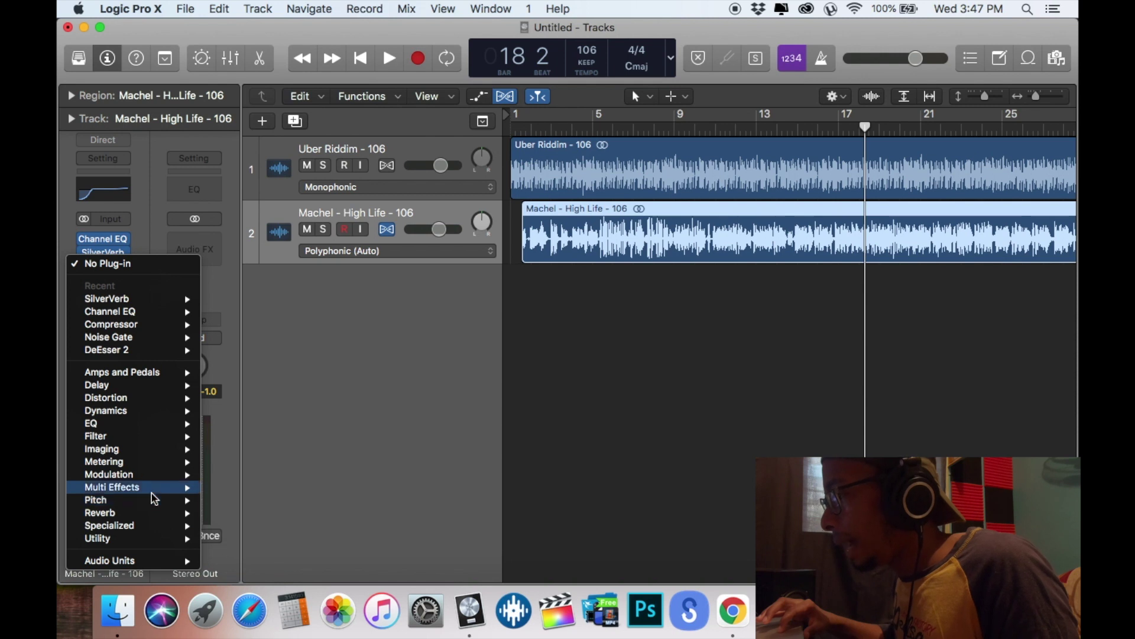
mouse_move(150, 505)
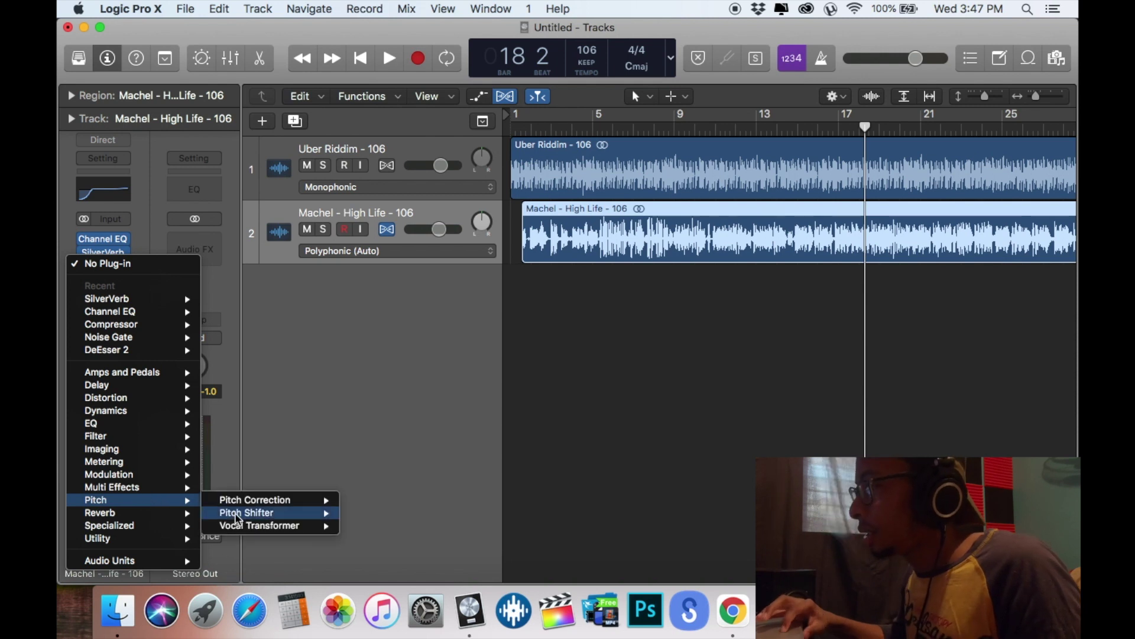
mouse_move(233, 528)
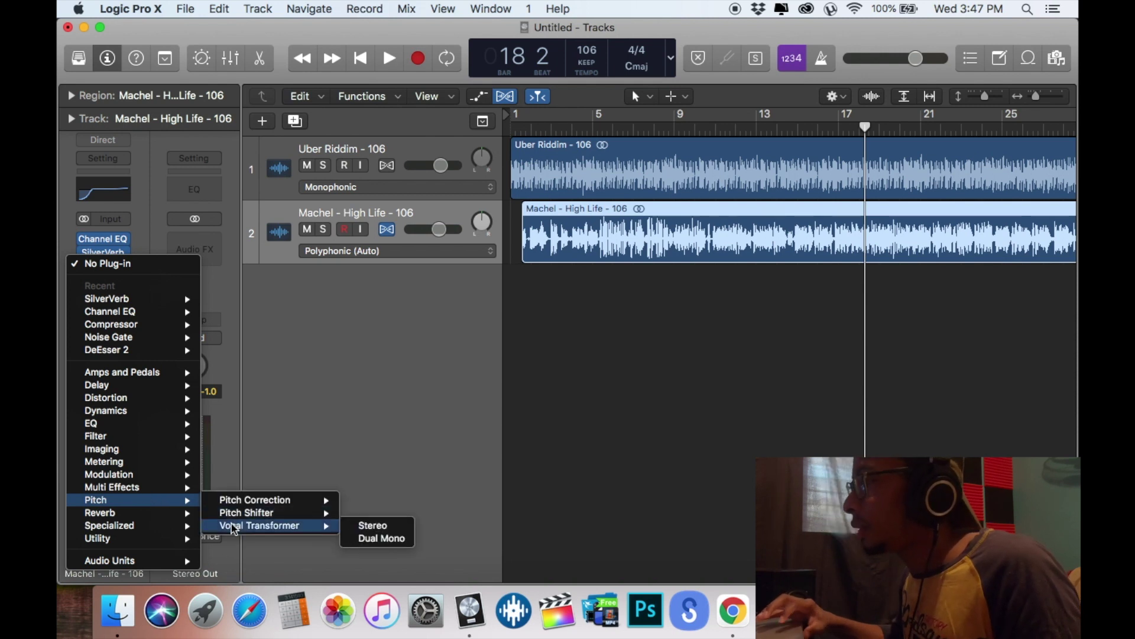
click(359, 532)
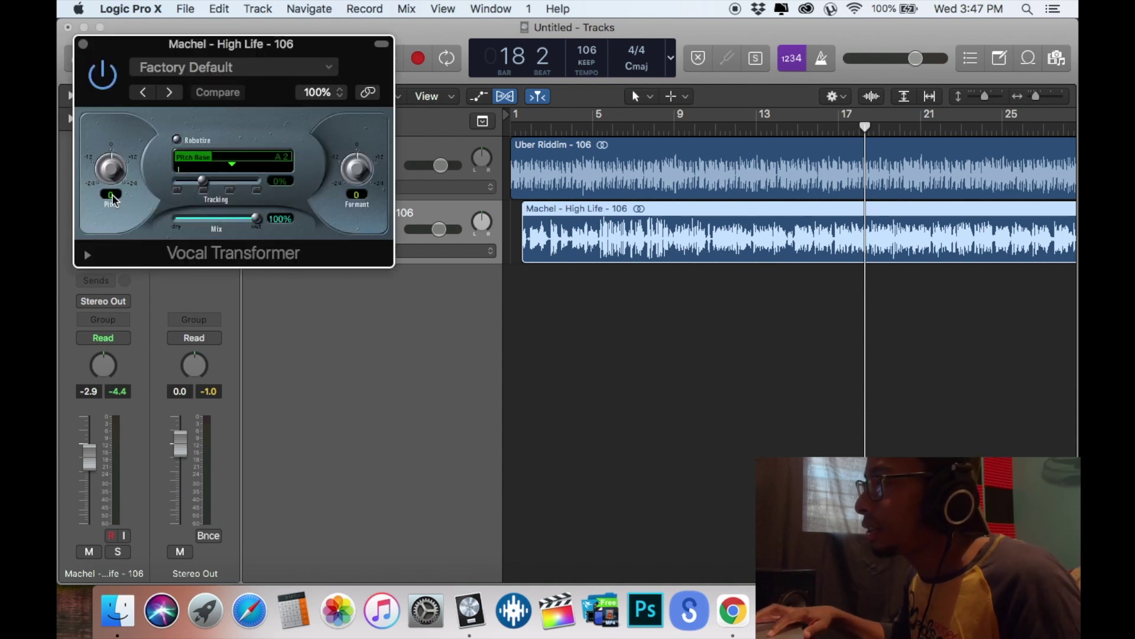
drag(114, 200, 116, 171)
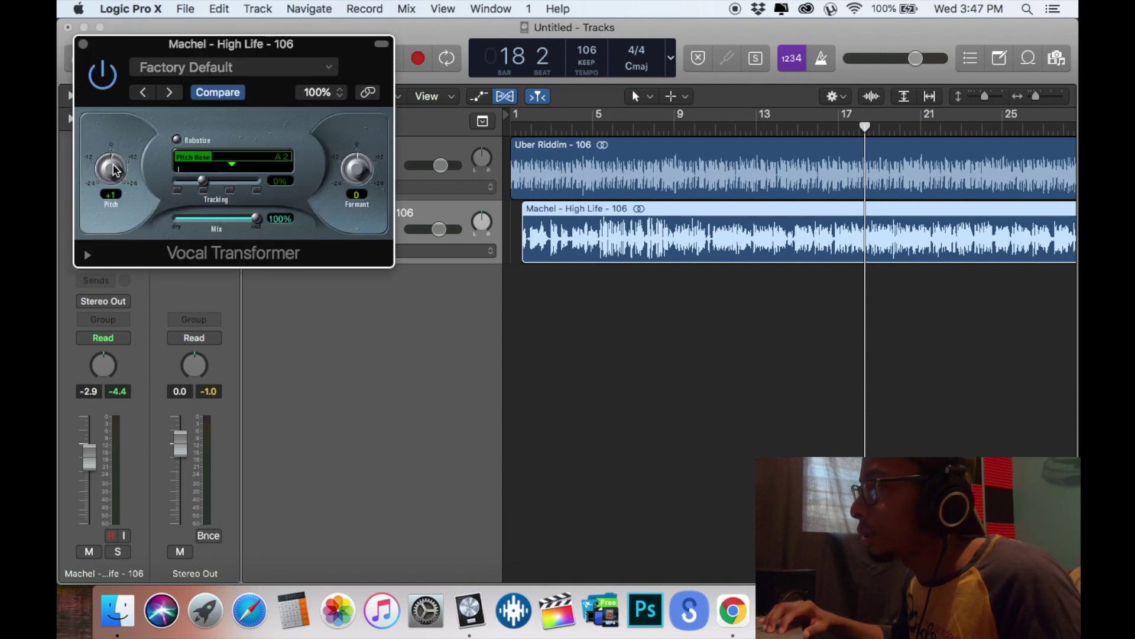
click(83, 44)
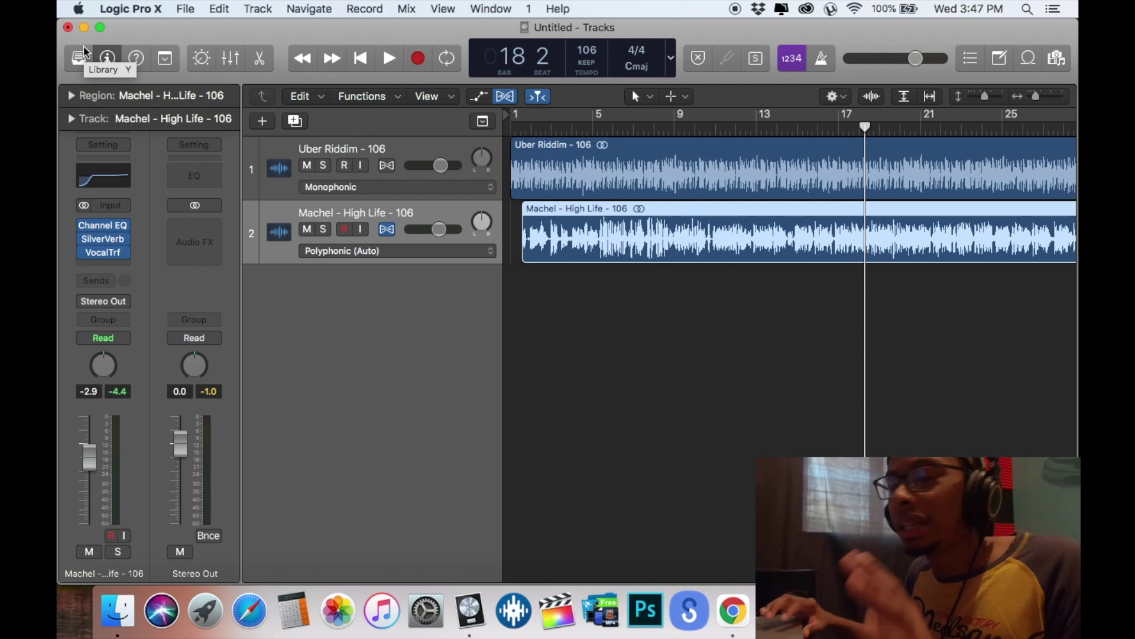
Play the mix from the beginning to about bar 4 to hear the Vocal Transformer on the acapella.
key(Return)
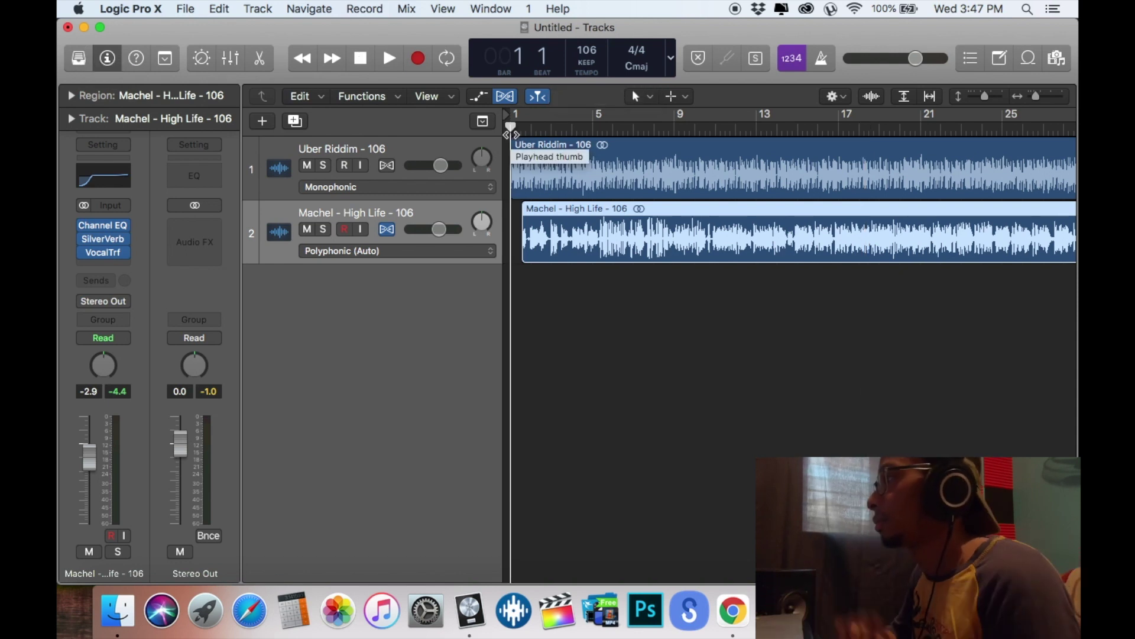
key(space)
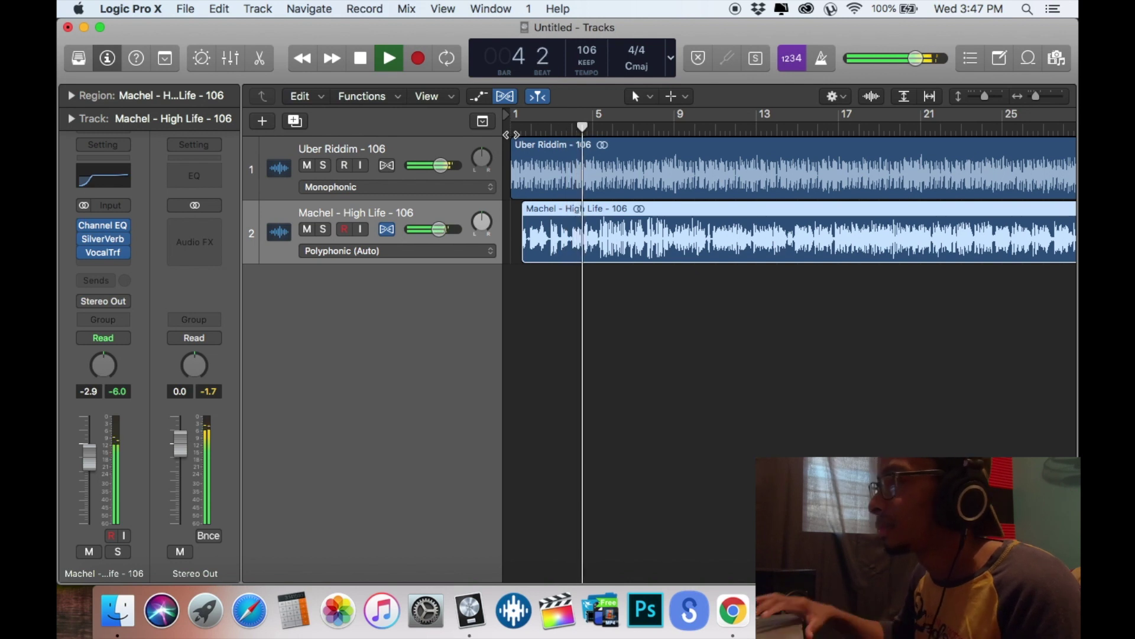
key(space)
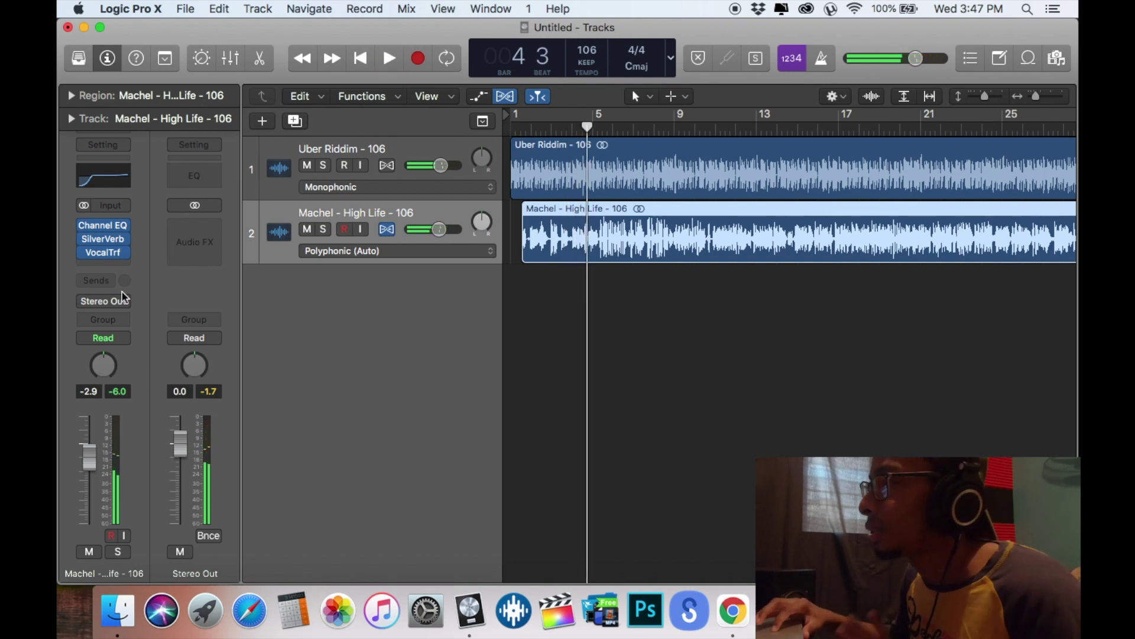
Set the High Life region's transposition to +2 again and play the mix from the beginning.
click(70, 96)
double_click(157, 193)
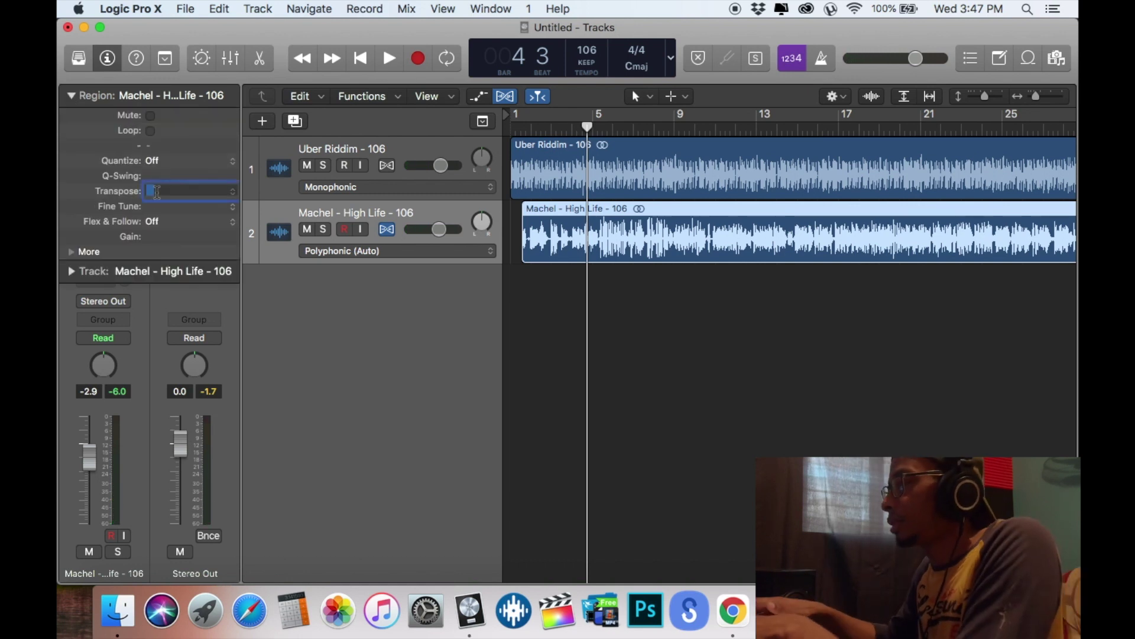
text(2)
key(Return)
key(Return)
key(space)
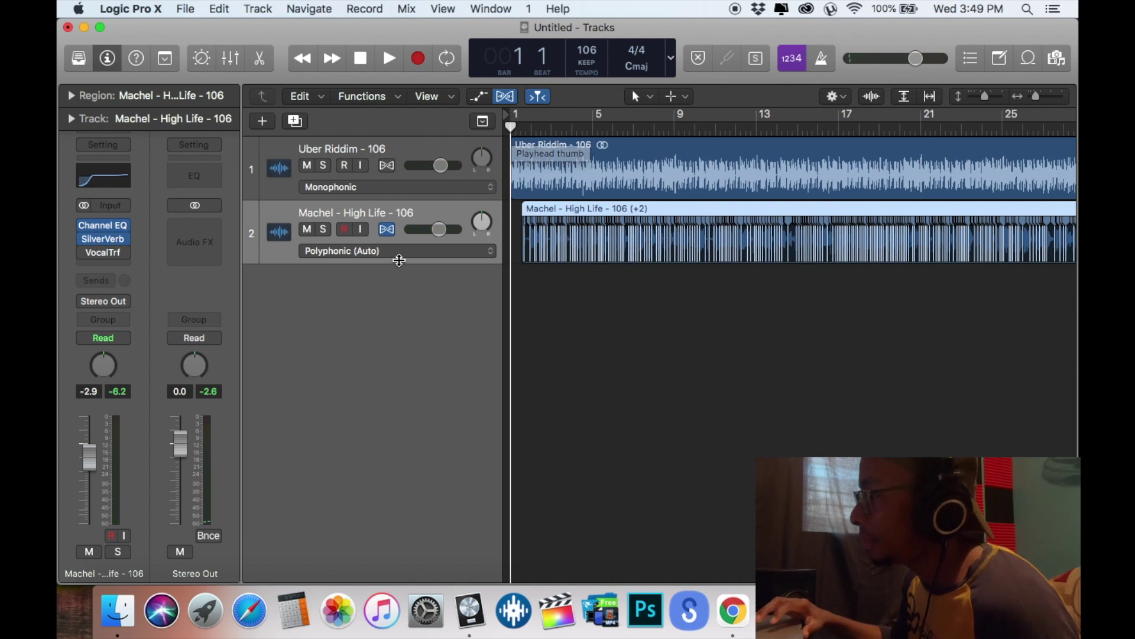
Change the High Life track's flex mode to Flex Pitch.
click(392, 251)
click(395, 229)
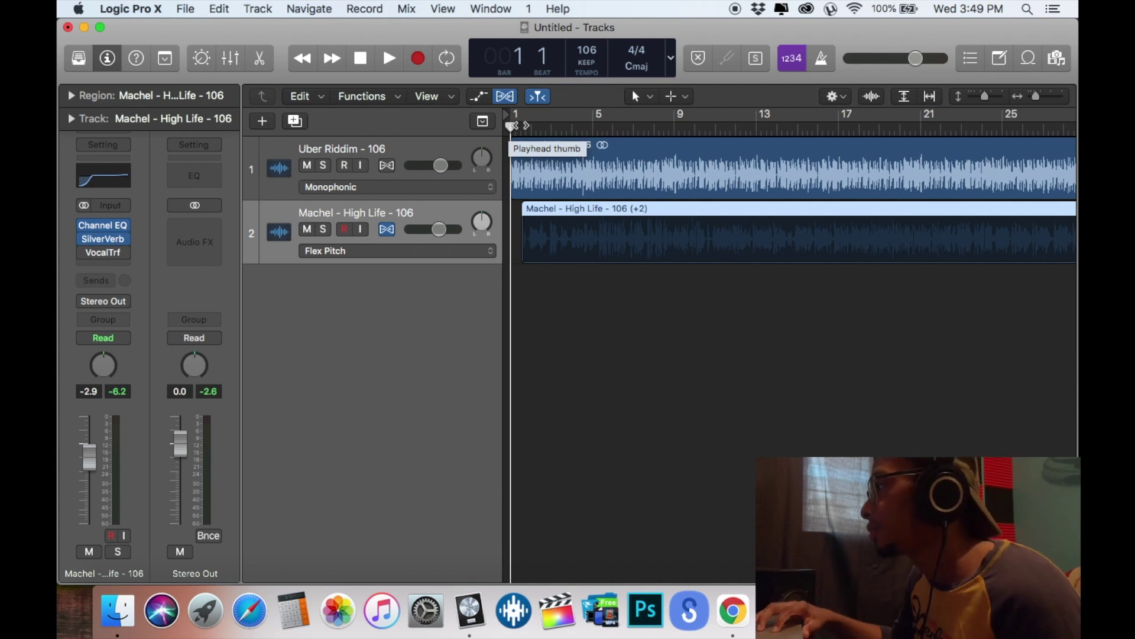
Play the mix from bar 1 beat 3 to about bar 16 to hear the acapella with Flex Pitch.
scroll(522, 128, up, 5)
scroll(538, 129, left, 3)
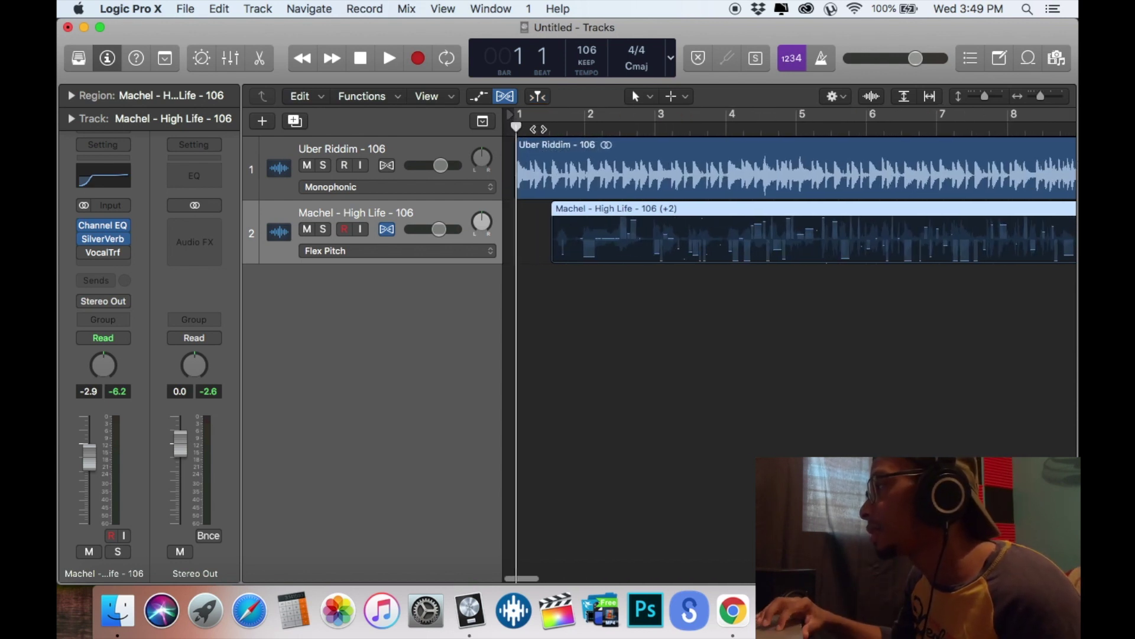
click(538, 132)
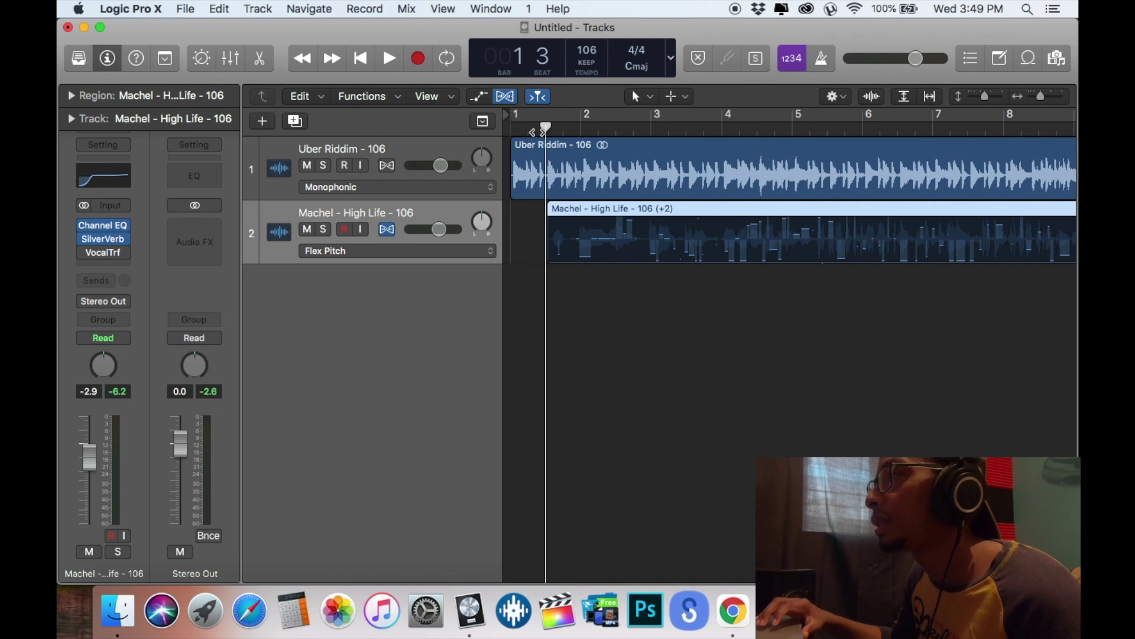
key(space)
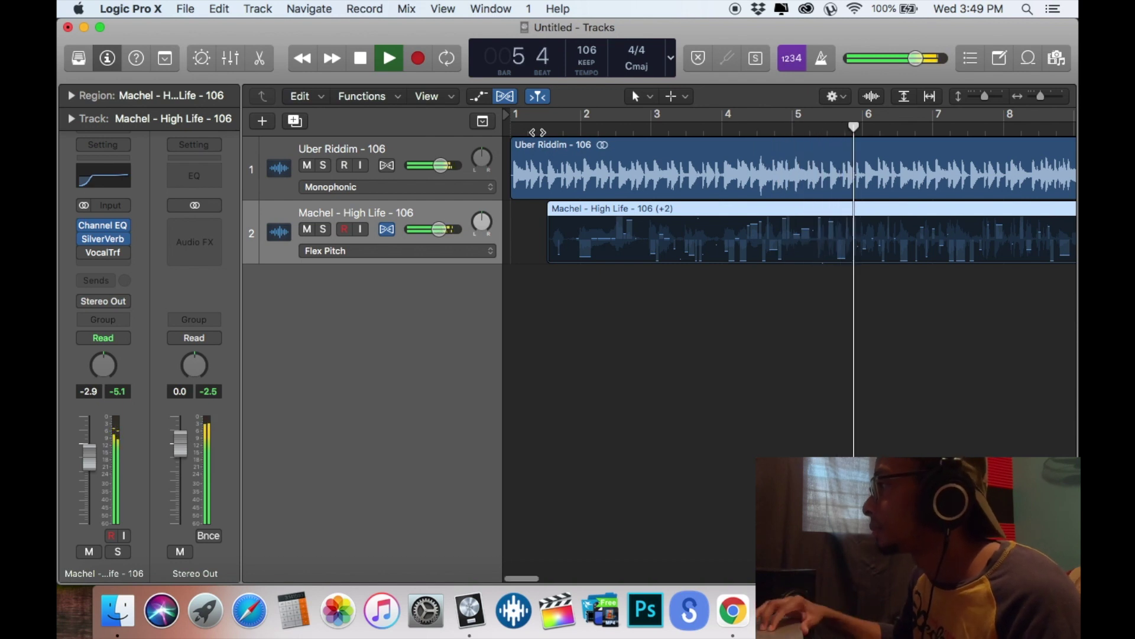
key(super+Left)
key(super+Left)
key(super+Left)
key(super+Left)
key(super+Left)
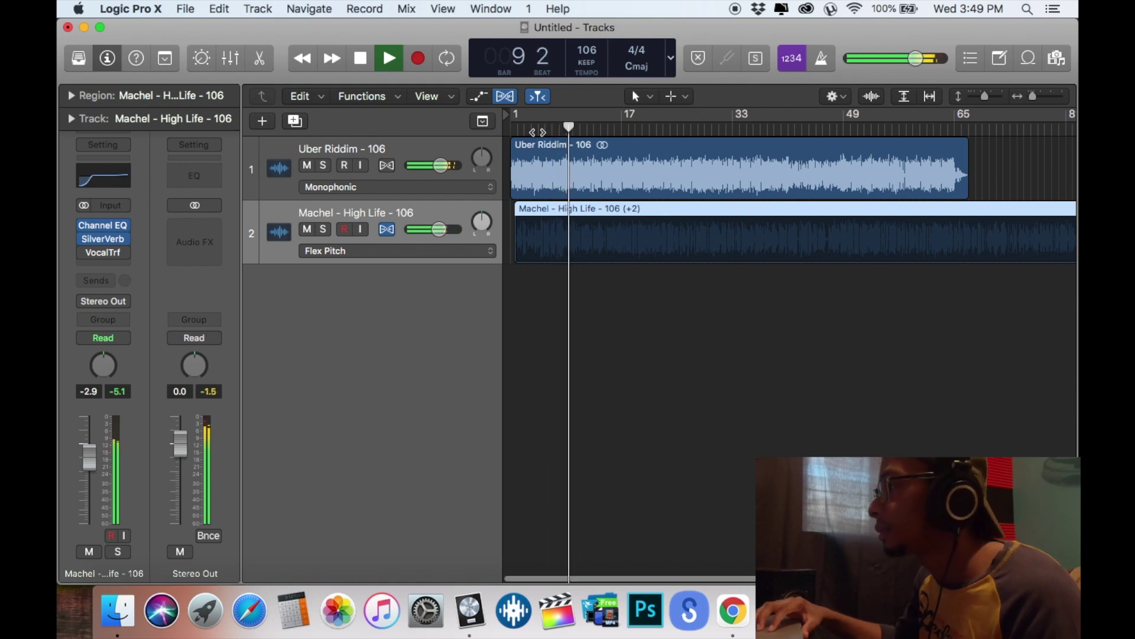
scroll(538, 133, up, 5)
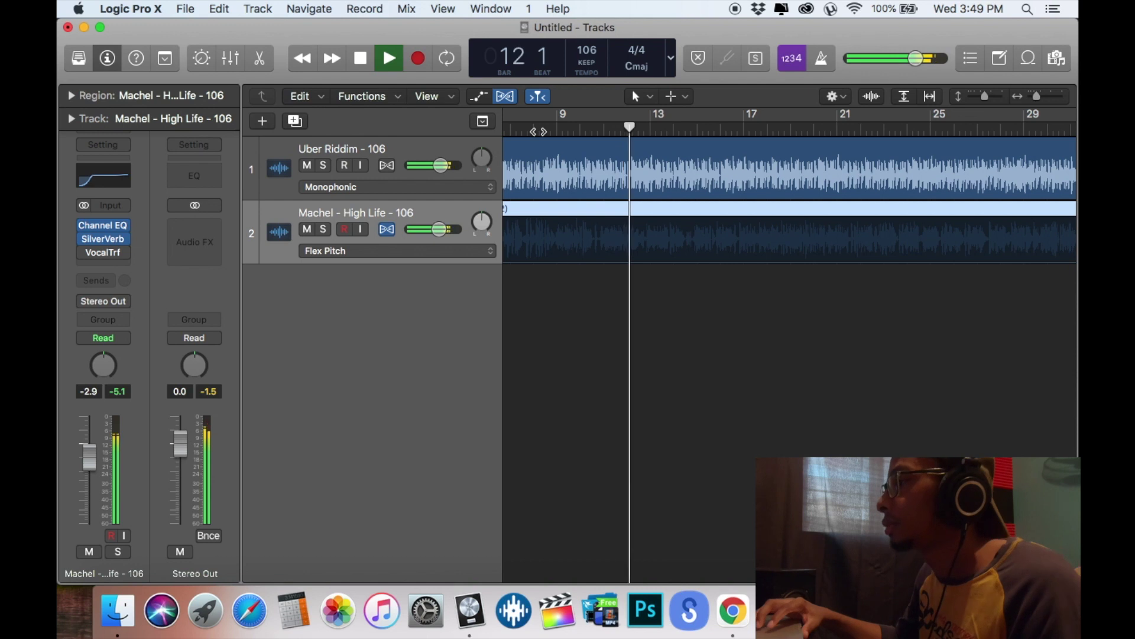
scroll(542, 128, down, 1)
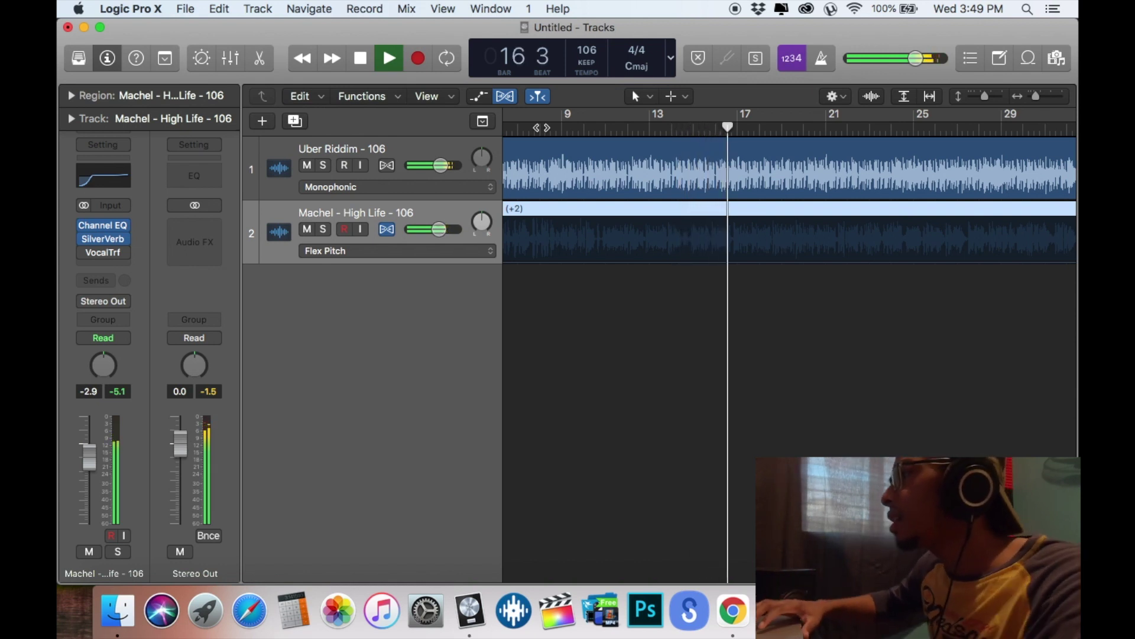
key(space)
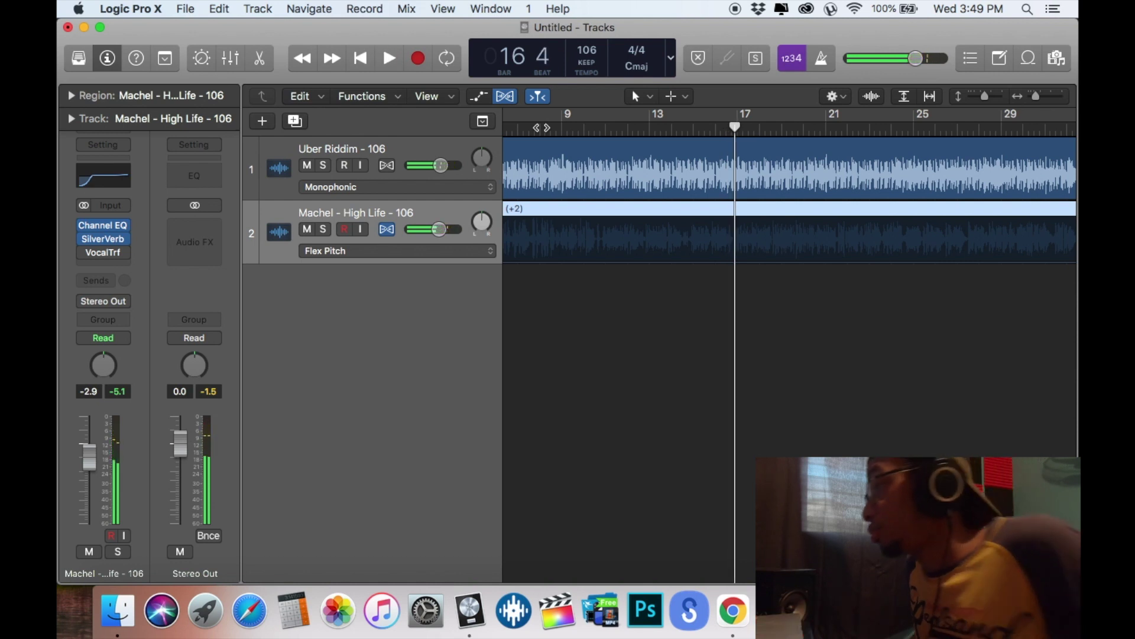
Change the High Life track's flex mode to Flex Time - Automatic (Polyphonic).
click(373, 251)
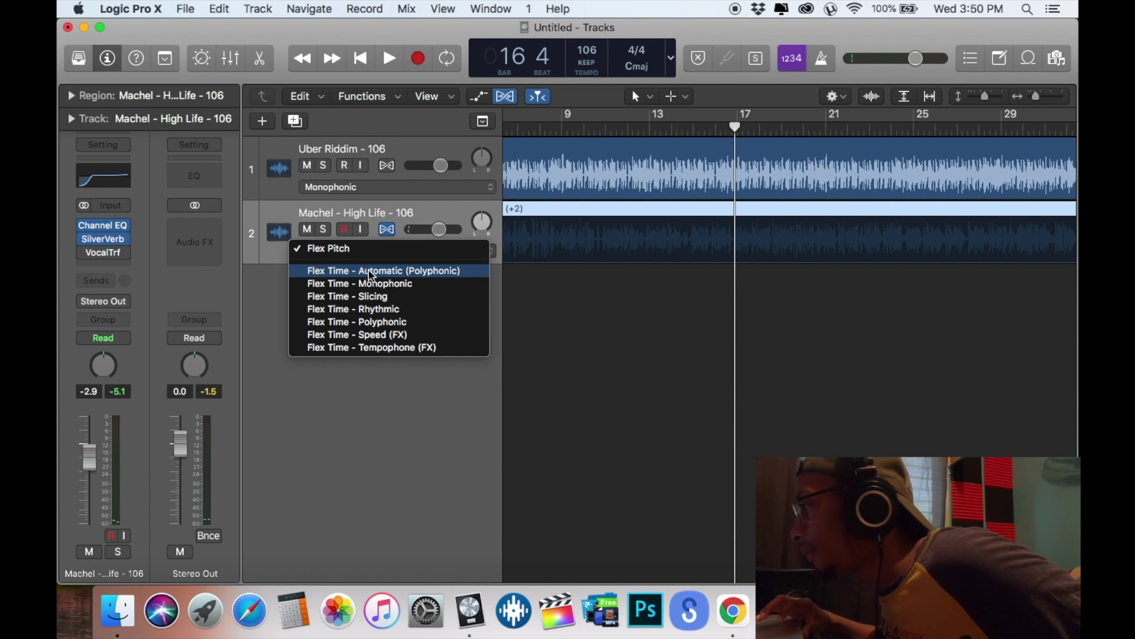
click(368, 272)
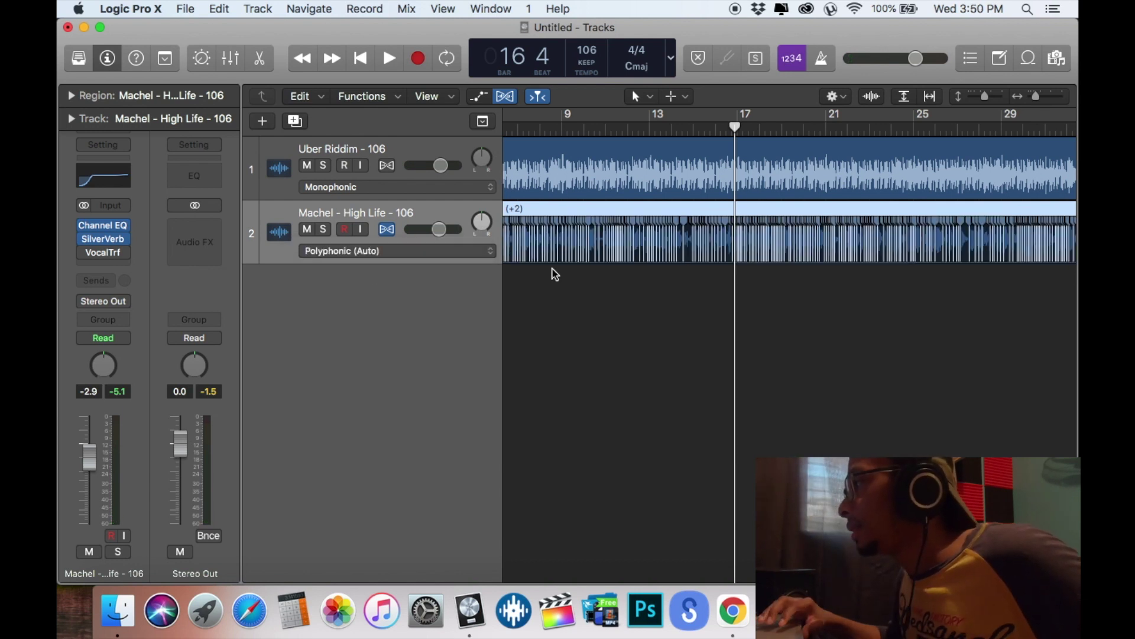
Play the mix briefly from bar 4 and again from about bar 7 to bar 11 to hear the acapella with the automatic flex mode.
scroll(553, 272, left, 5)
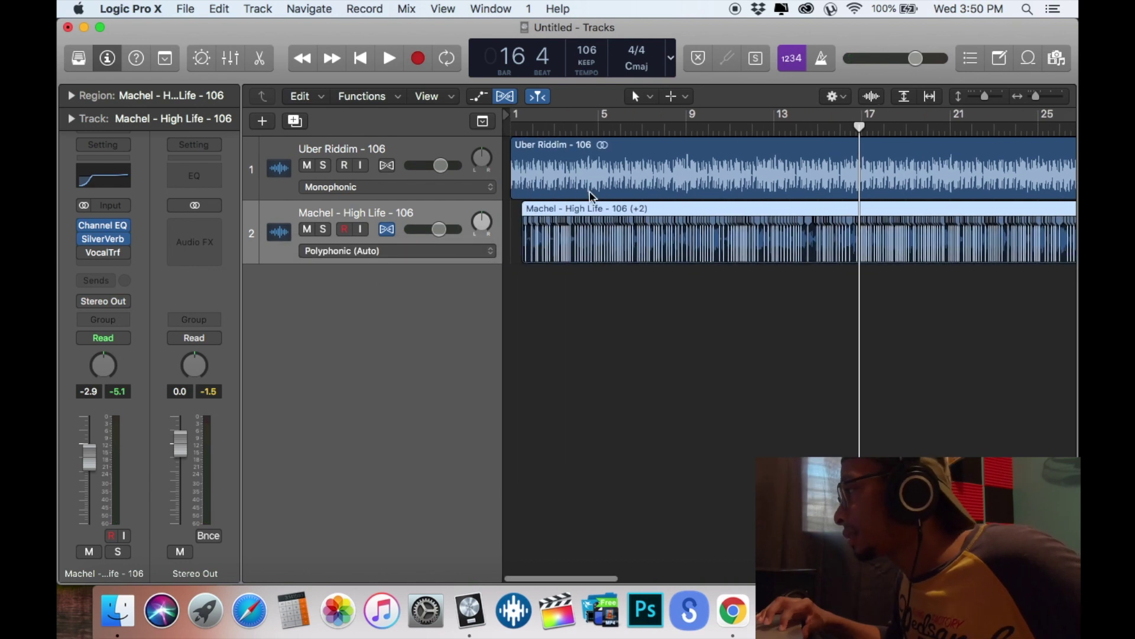
click(575, 129)
key(space)
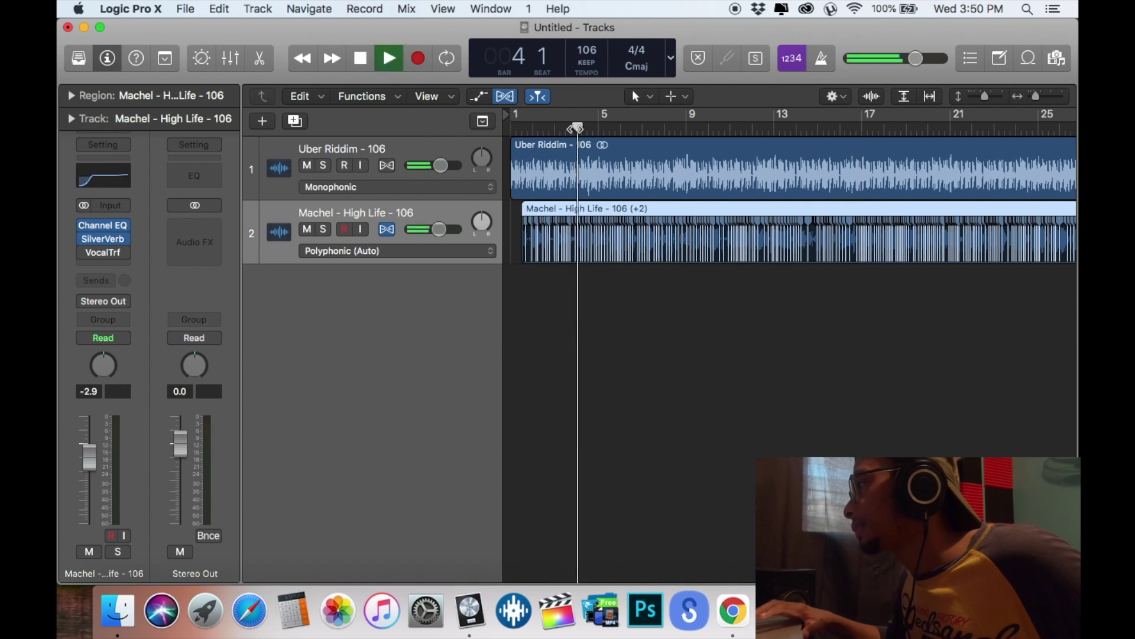
key(space)
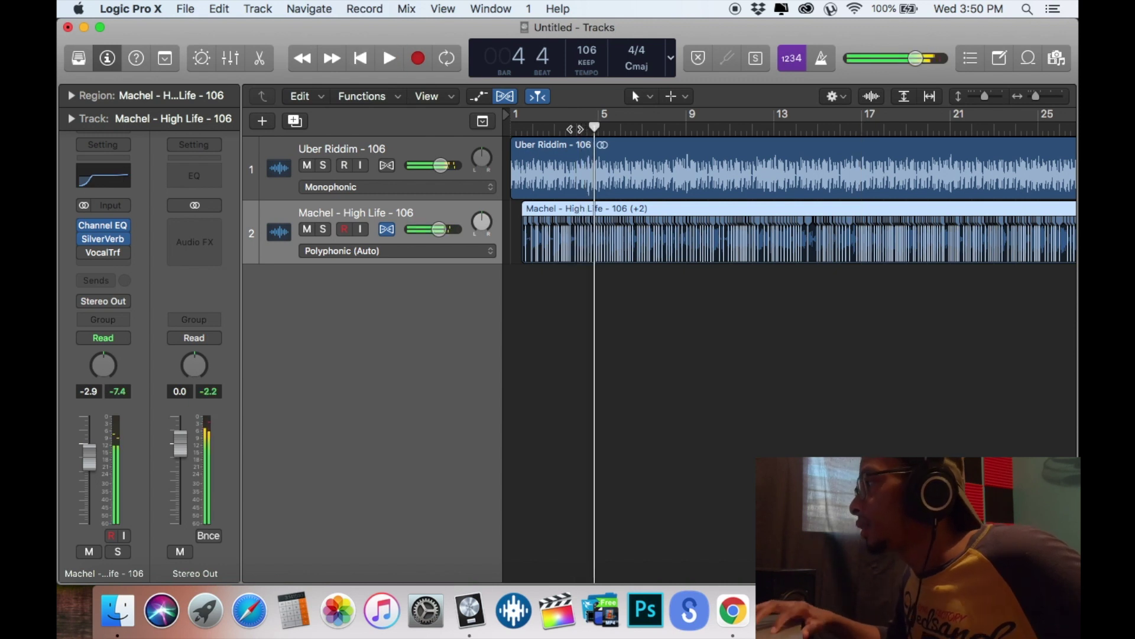
click(656, 128)
key(space)
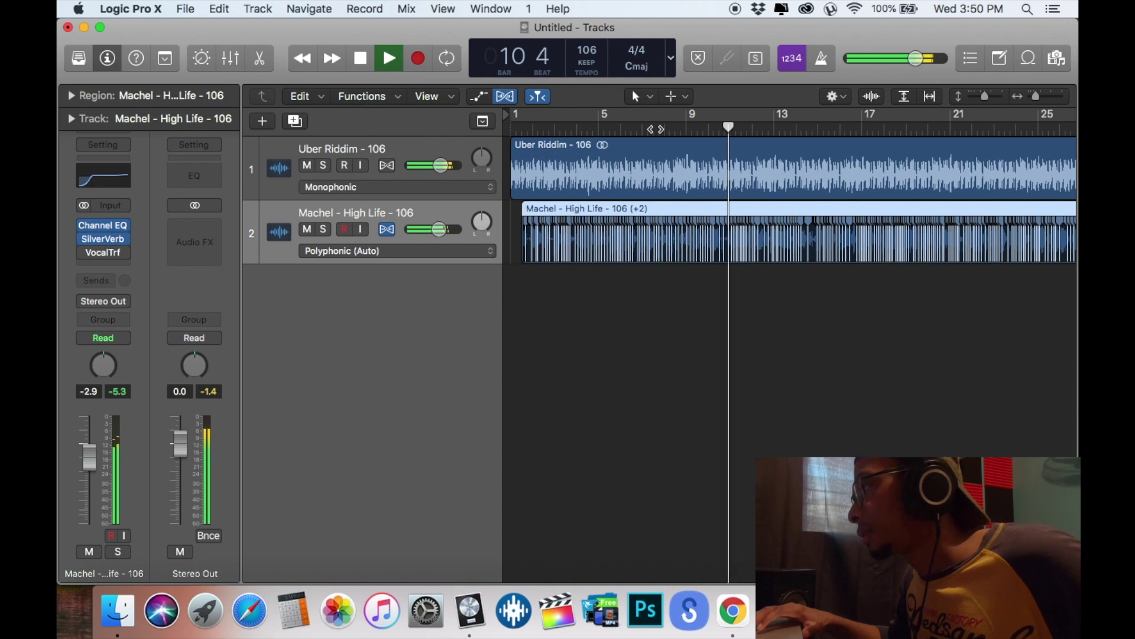
key(space)
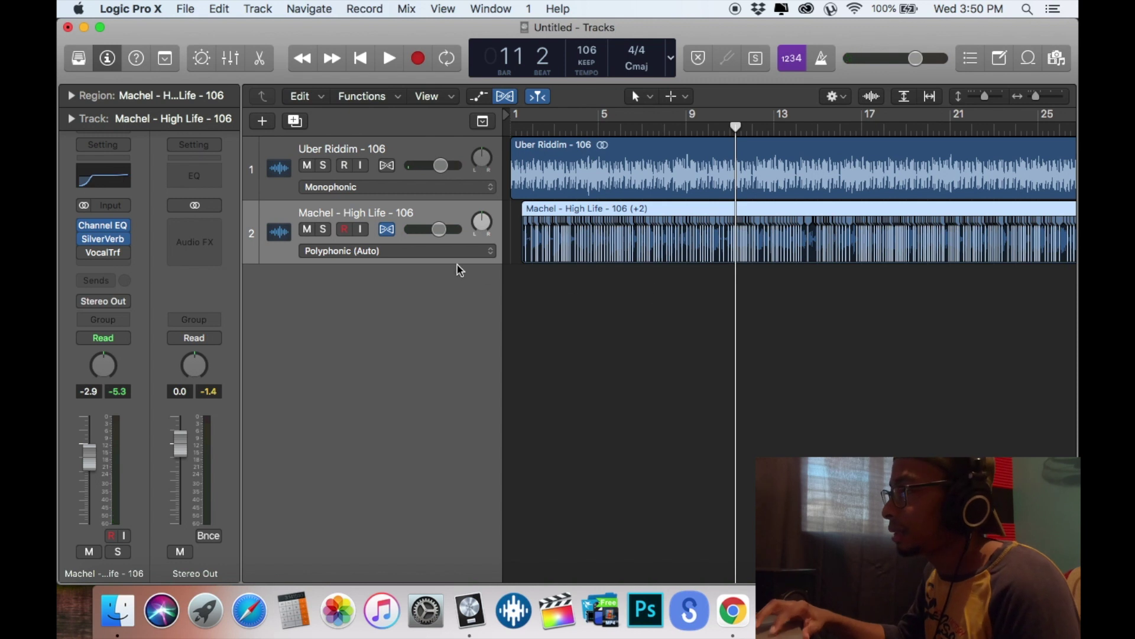
Set the High Life track's flex mode to Flex Time - Polyphonic and deselect its region.
click(431, 253)
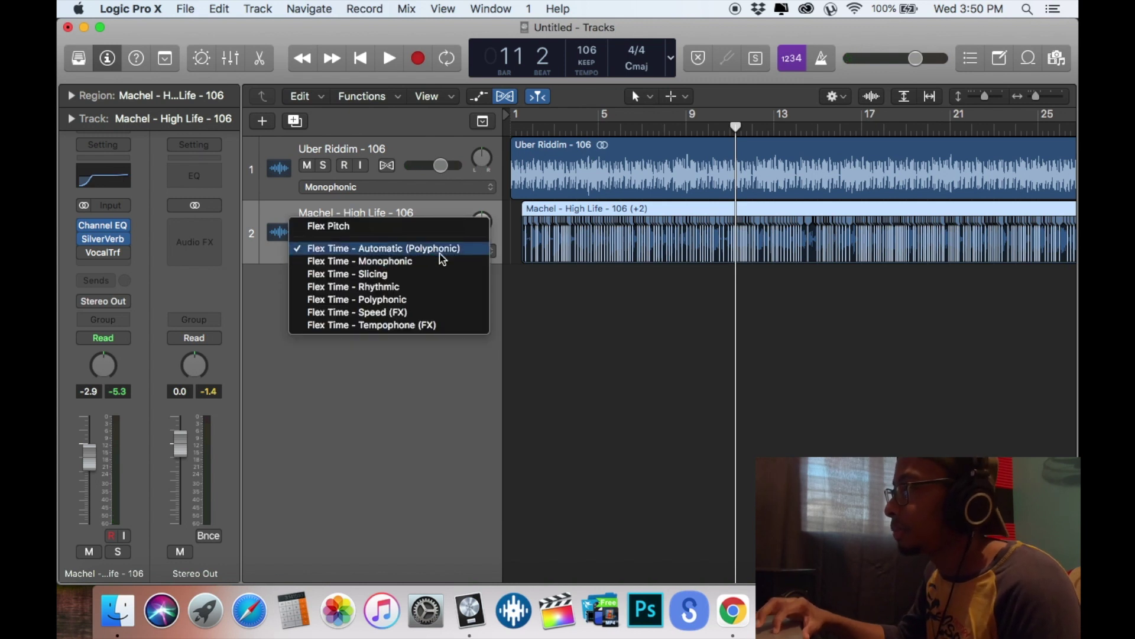
click(443, 256)
click(582, 275)
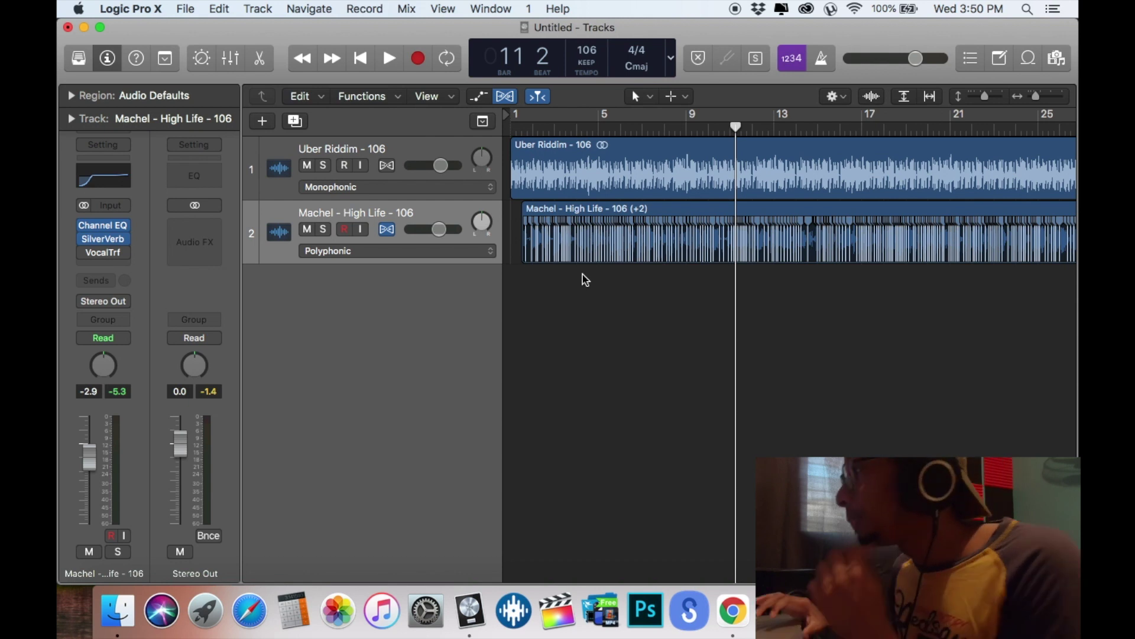
Insert an Adaptive Limiter on the Stereo Out channel and move its window clear of the tracks.
scroll(598, 351, down, 5)
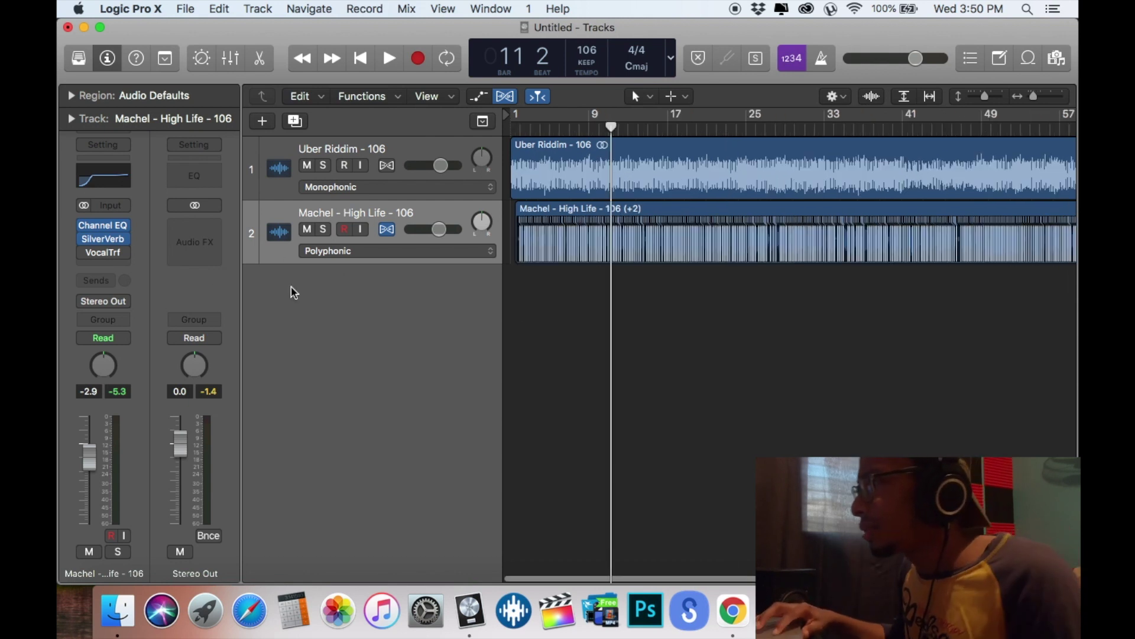
click(177, 229)
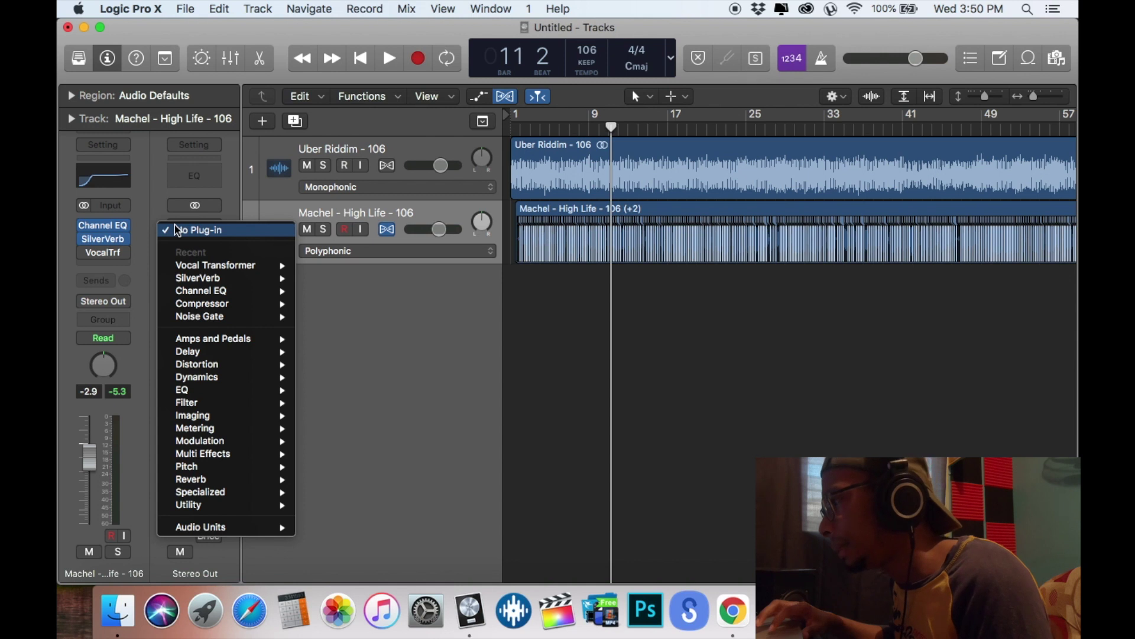
mouse_move(258, 385)
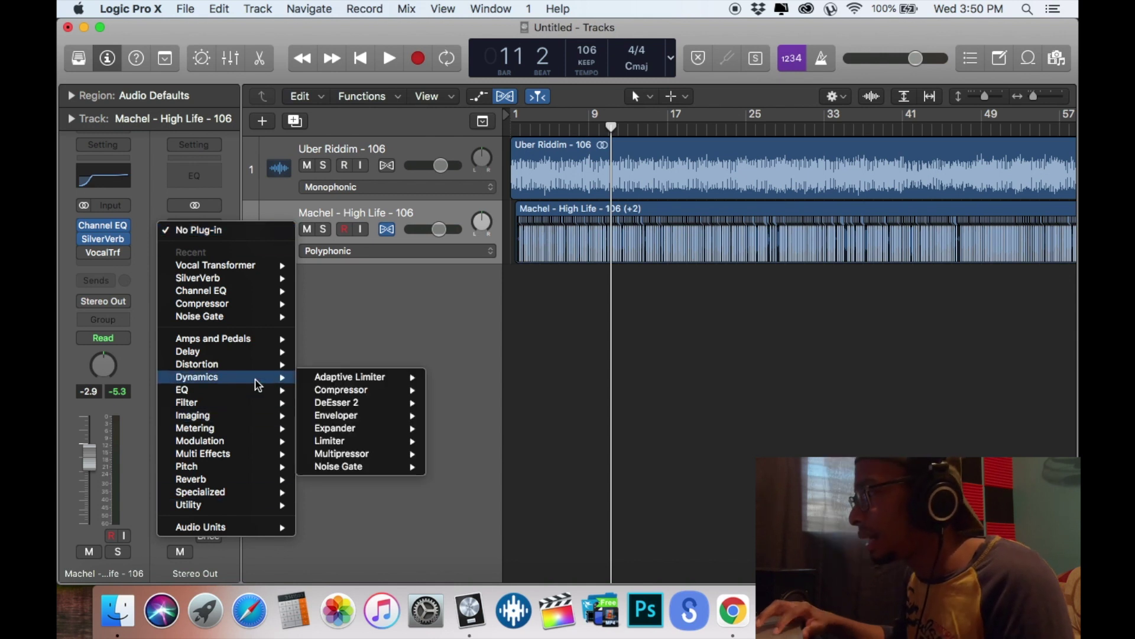
click(442, 376)
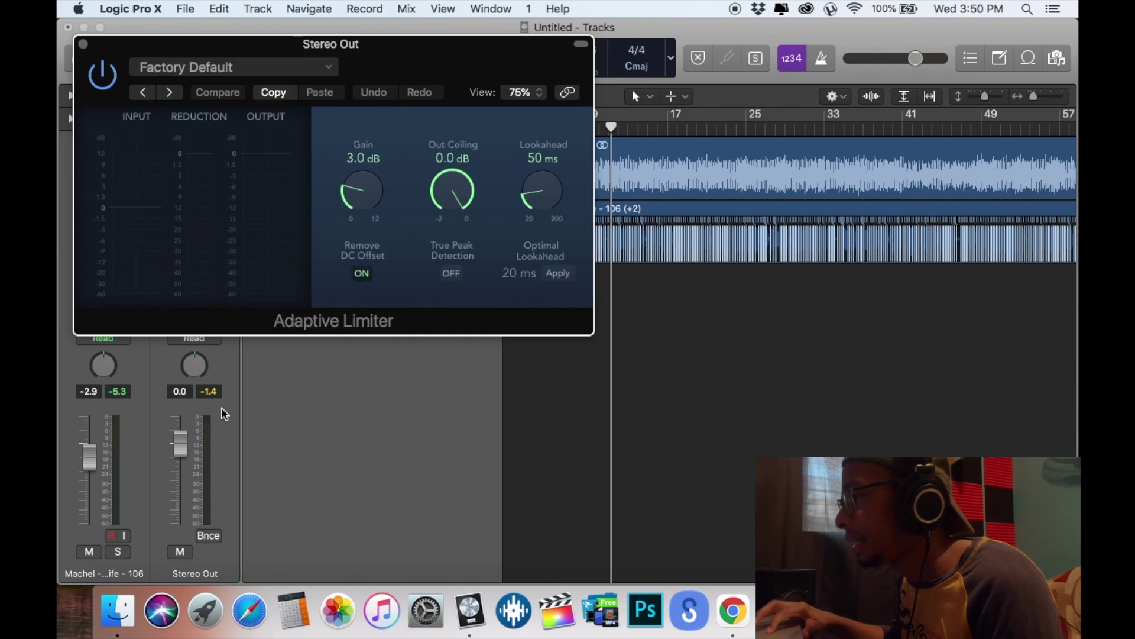
drag(208, 57, 286, 101)
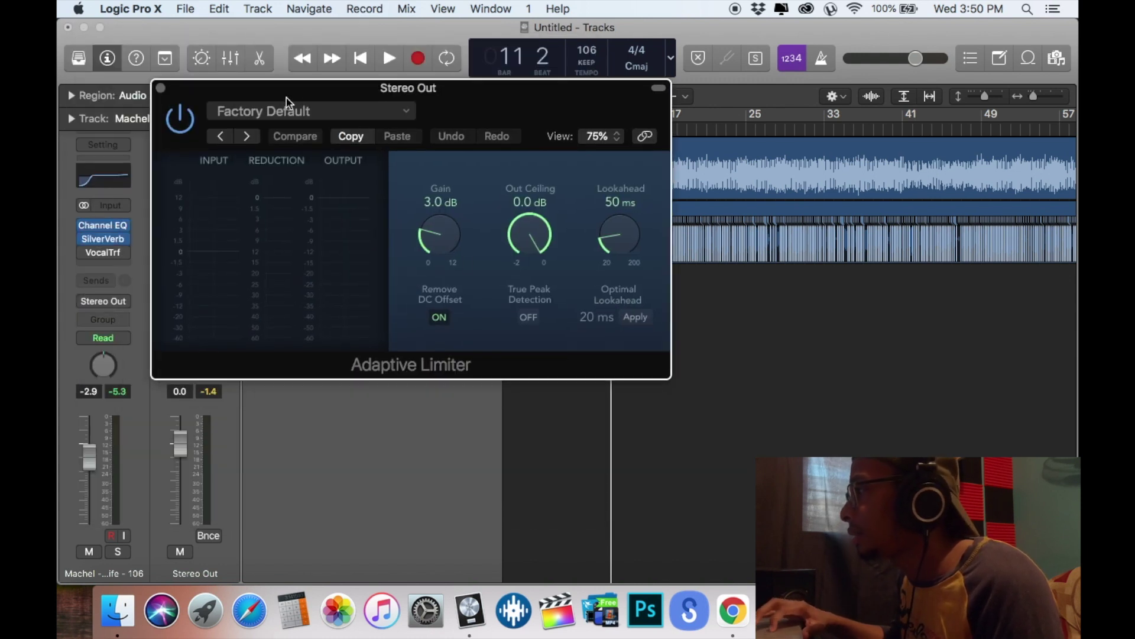
drag(459, 111, 444, 284)
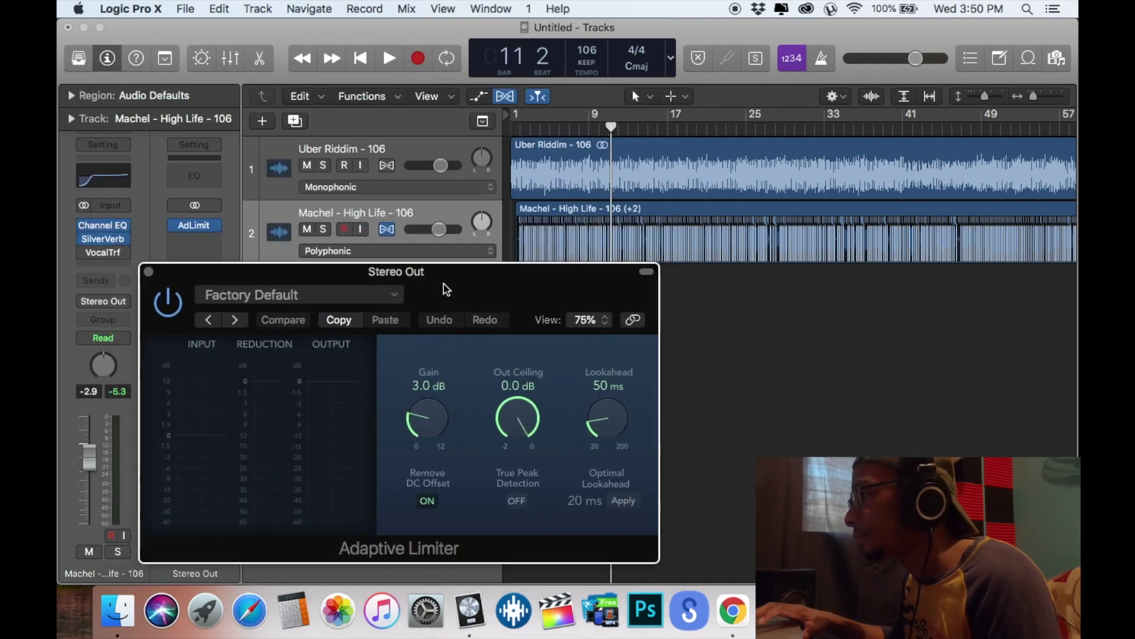
Raise the Adaptive Limiter's gain to 5.0 dB while playing the mix from bar 11, and close the plug-in window.
click(562, 29)
key(space)
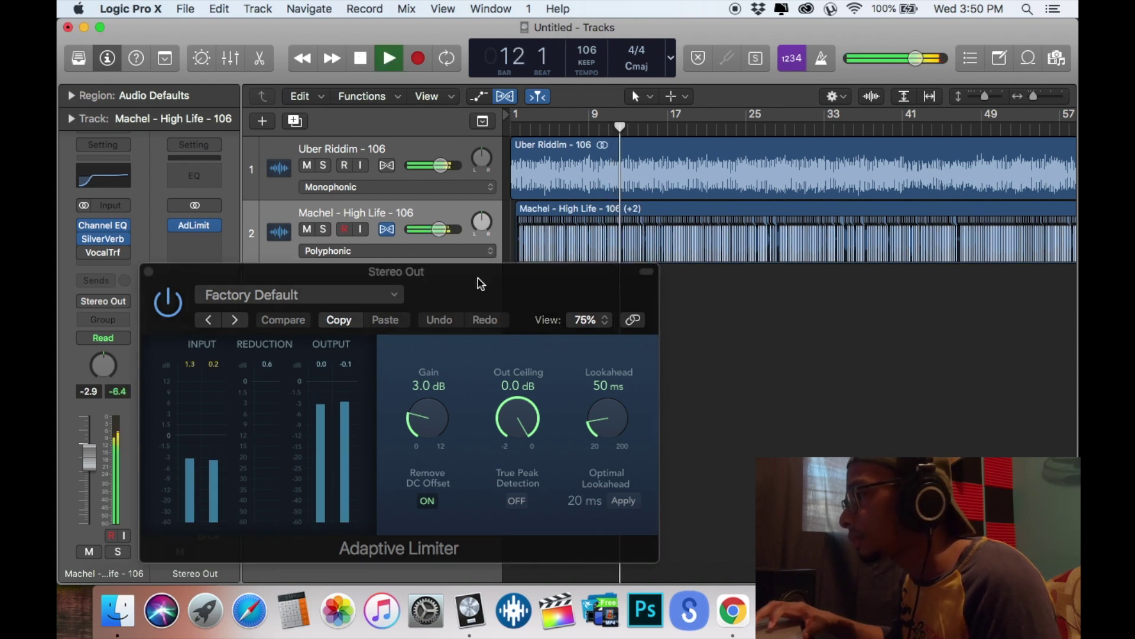
key(space)
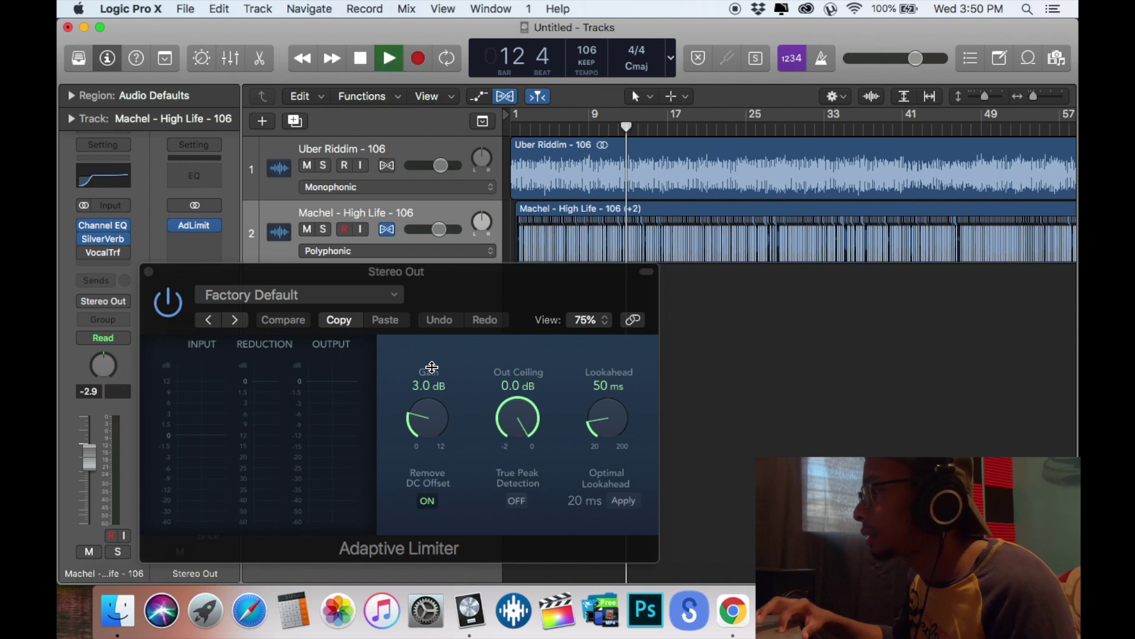
drag(426, 422, 460, 387)
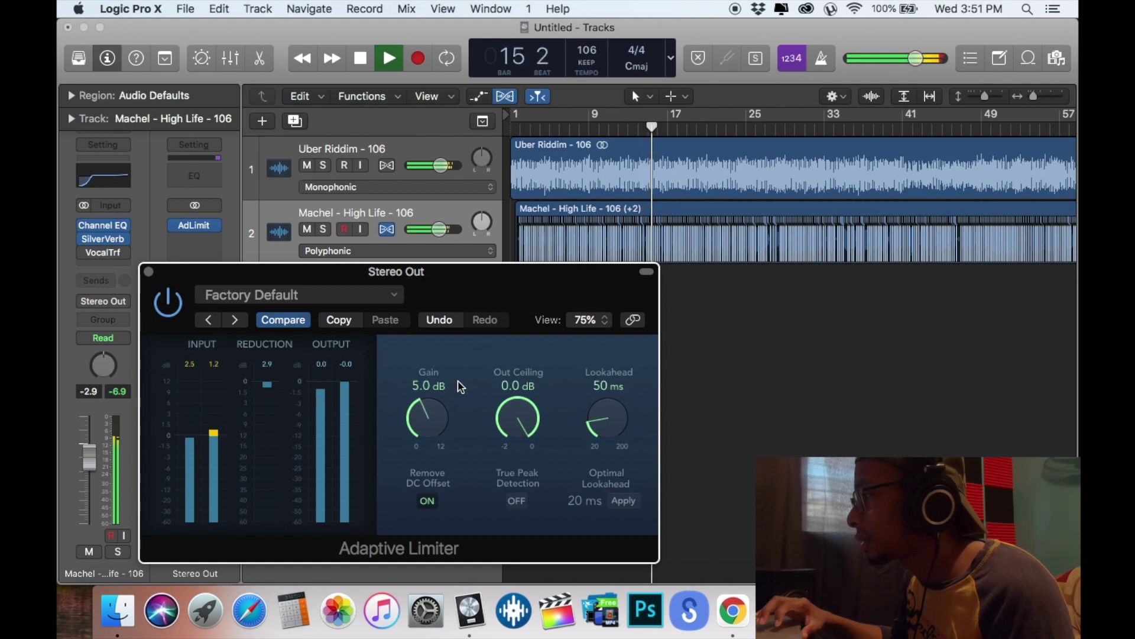
click(148, 272)
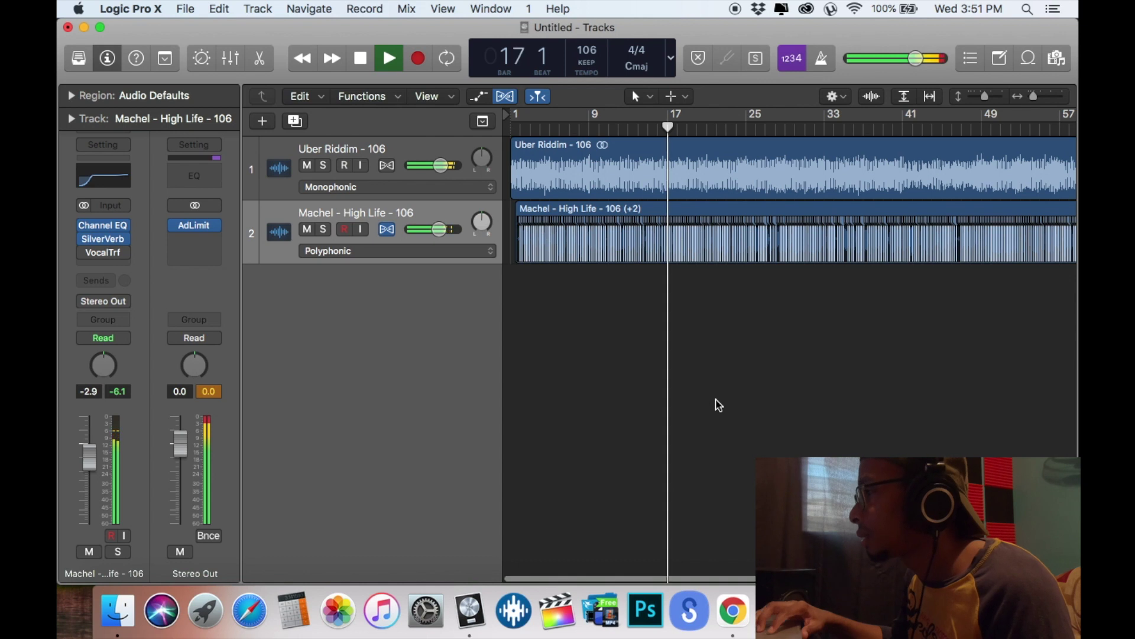
Insert a stereo MultiMeter after the Adaptive Limiter on the Stereo Out, check the mix's levels during playback, and close its window.
scroll(717, 405, right, 1)
scroll(717, 405, down, 3)
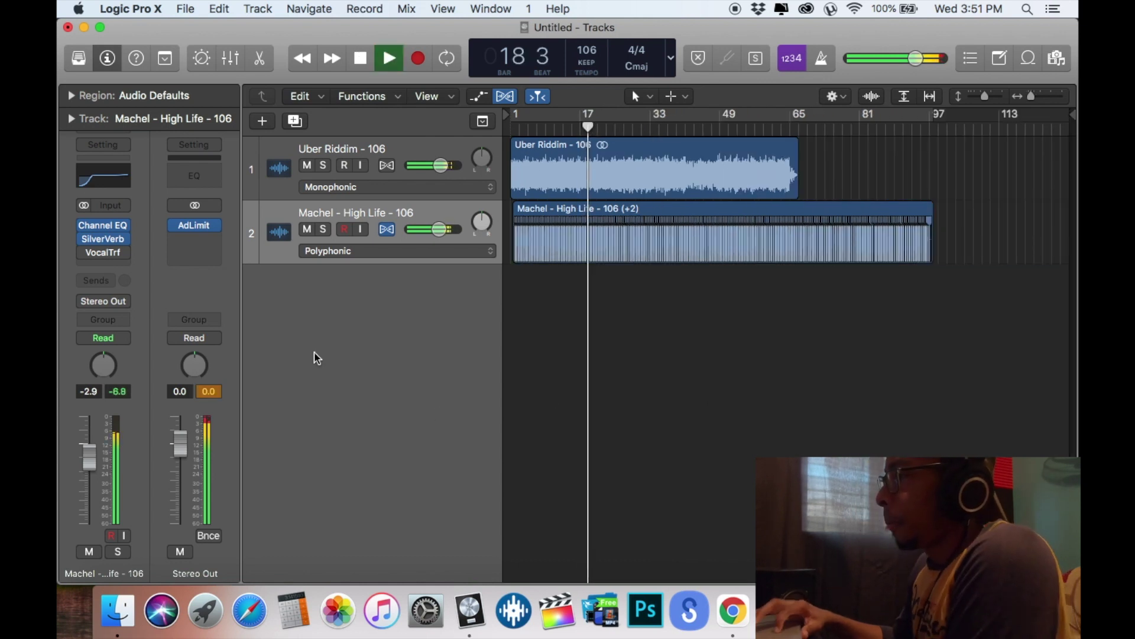
click(194, 240)
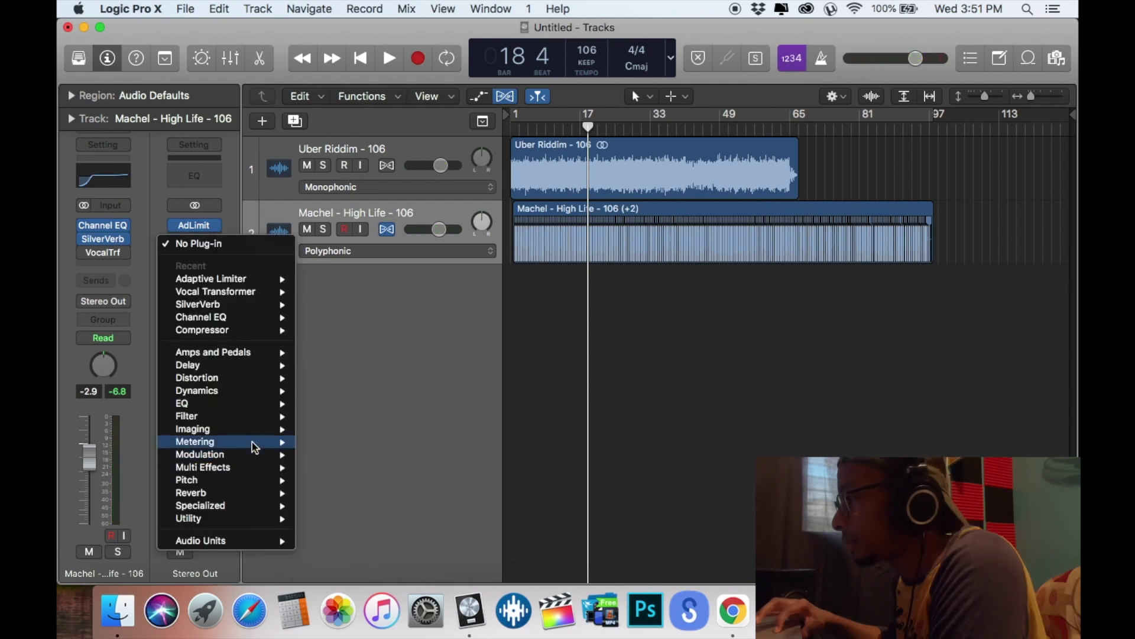
mouse_move(260, 441)
mouse_move(355, 491)
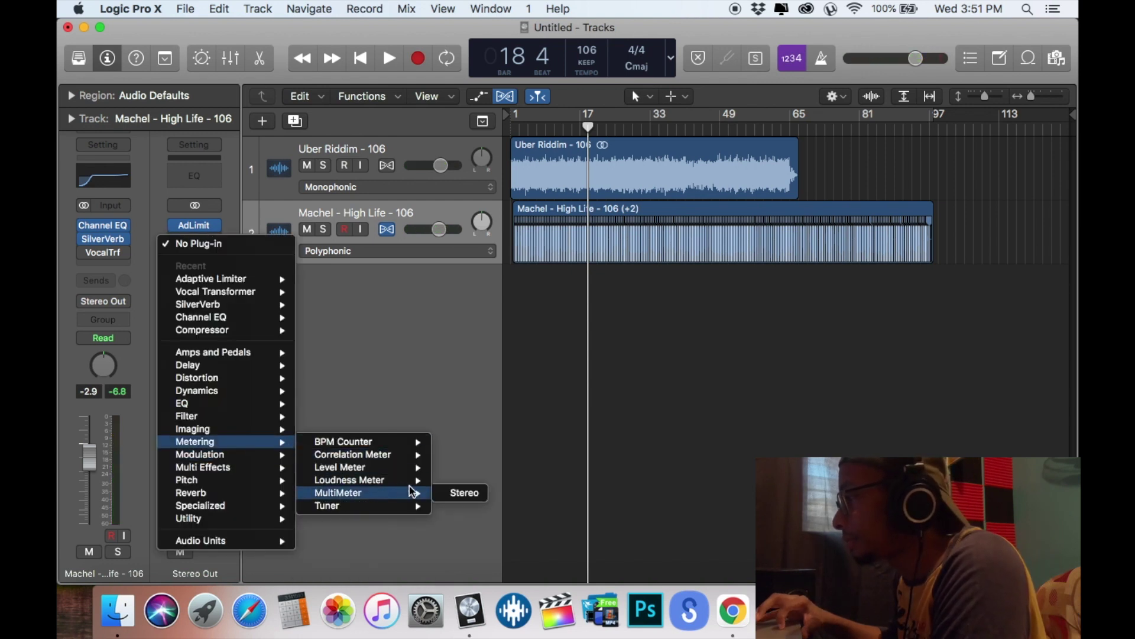
click(458, 492)
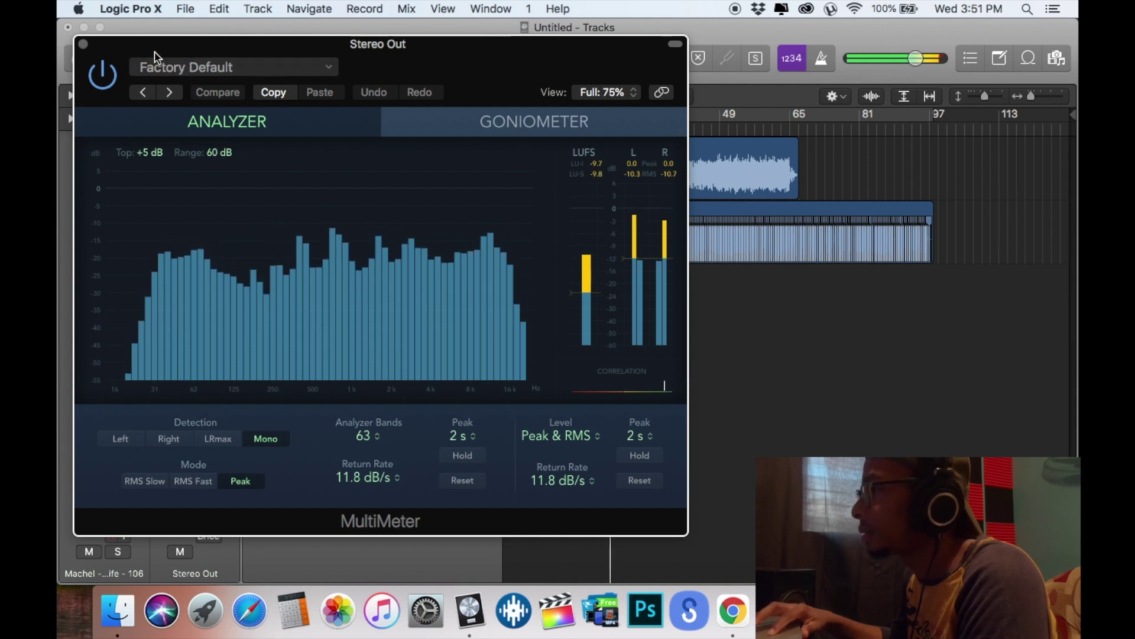
click(83, 44)
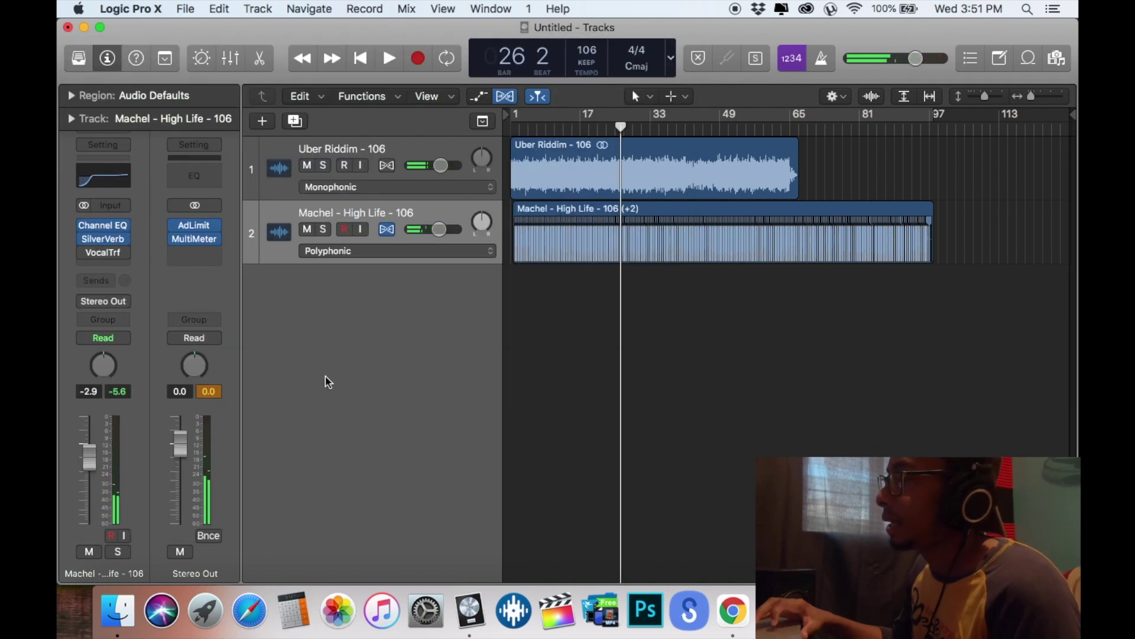